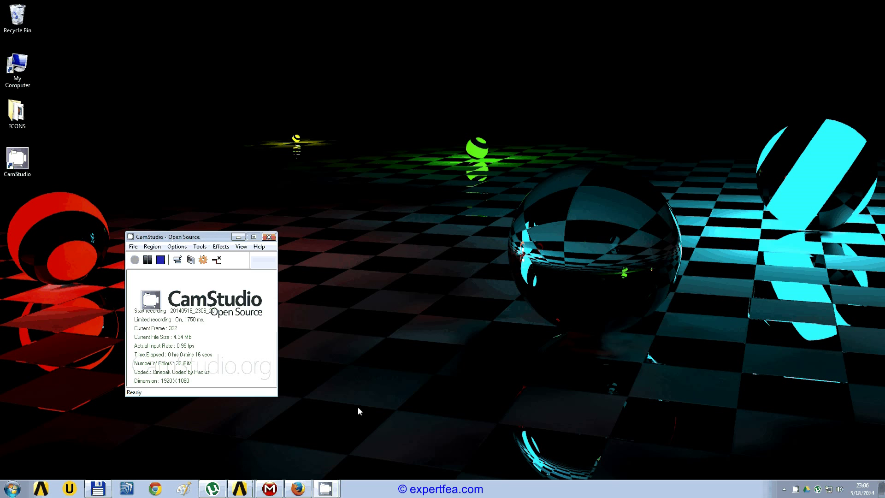
Step: Bring the Firefox window showing the expertfea.com YouTube channel to the front
click(299, 491)
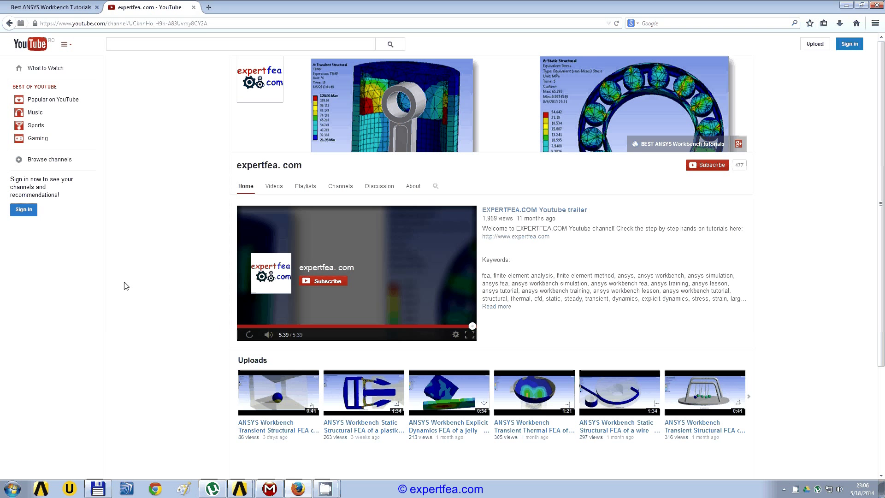
Step: Browse the expertfea.com homepage in the 'Best ANSYS Workbench Tutorials' tab, then minimize Firefox
click(64, 8)
scroll(480, 277, down, 4)
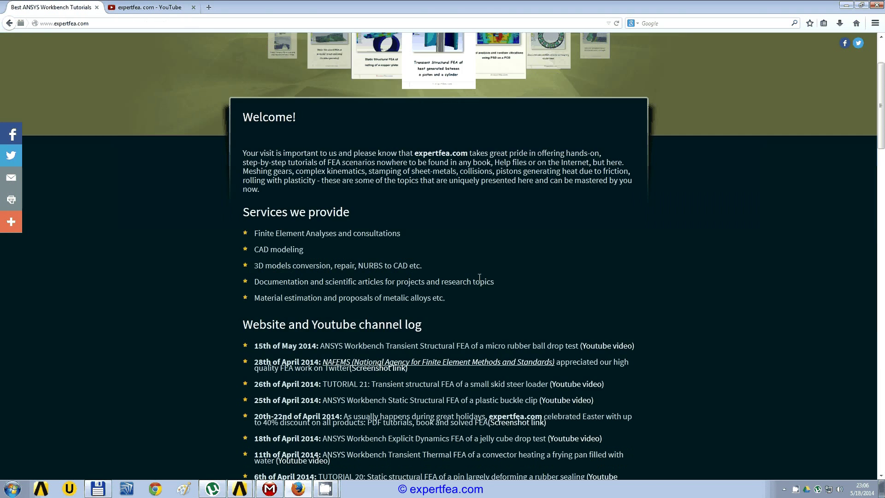
scroll(479, 277, up, 3)
scroll(479, 277, up, 1)
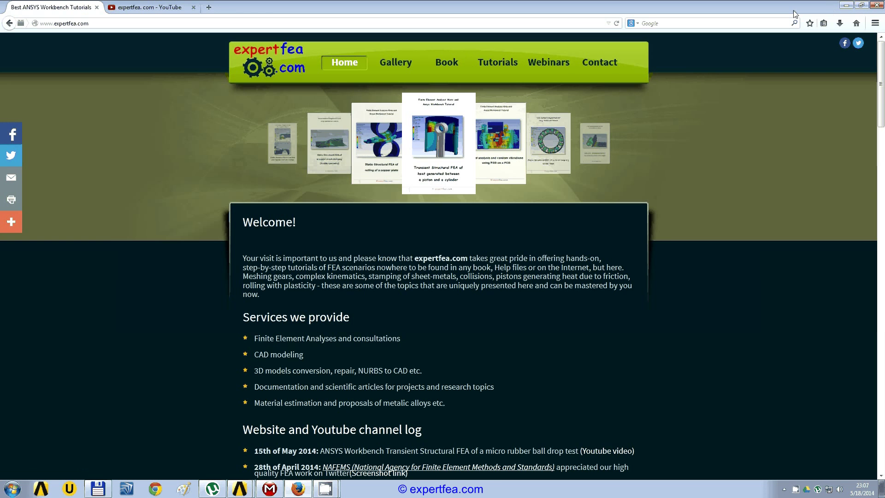
click(846, 6)
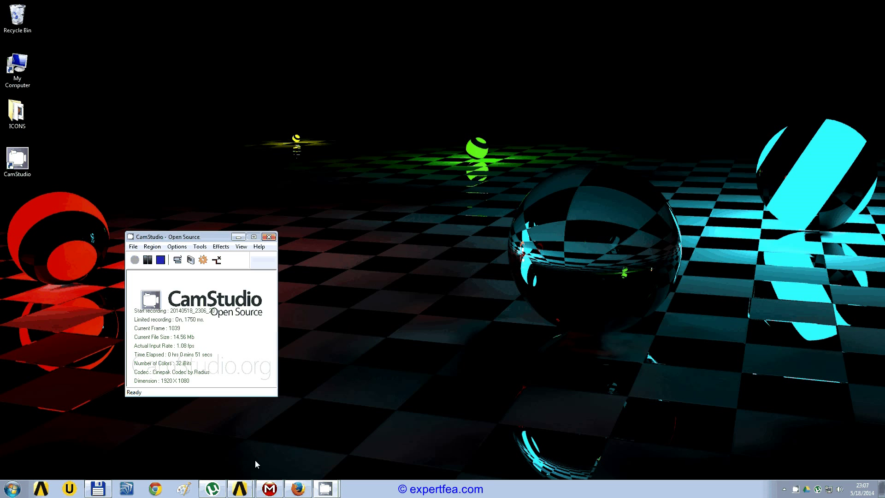
Step: Add an Explicit Dynamics system with its default name to the Unsaved Project schematic
click(239, 490)
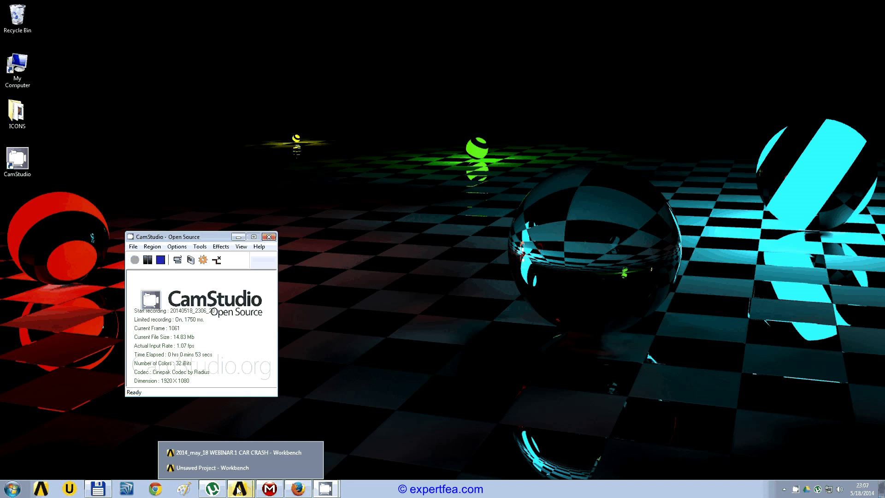
click(213, 467)
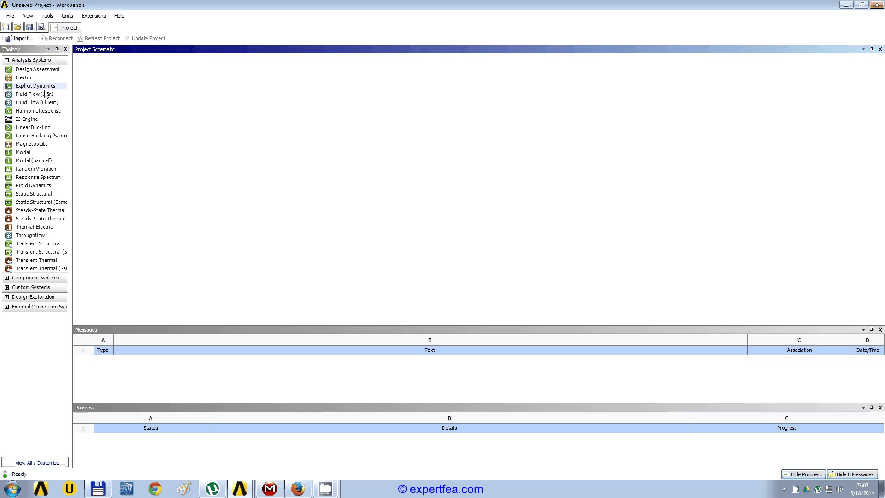
drag(46, 92, 130, 100)
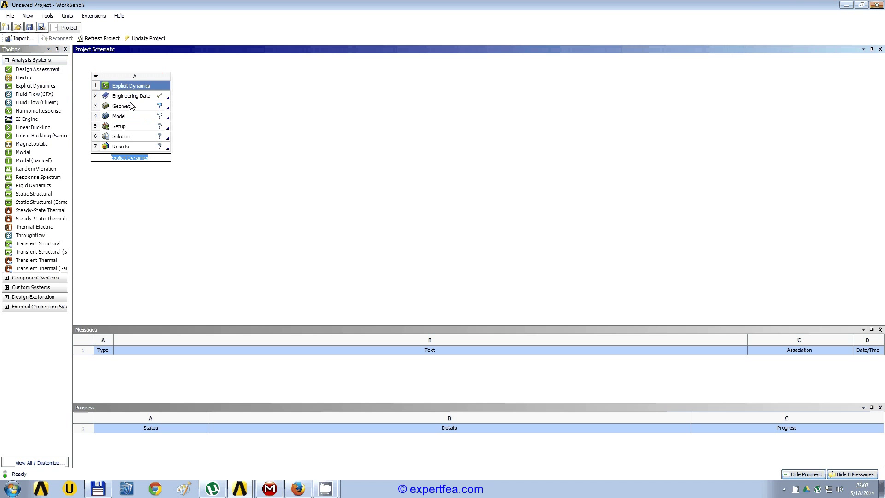
click(261, 143)
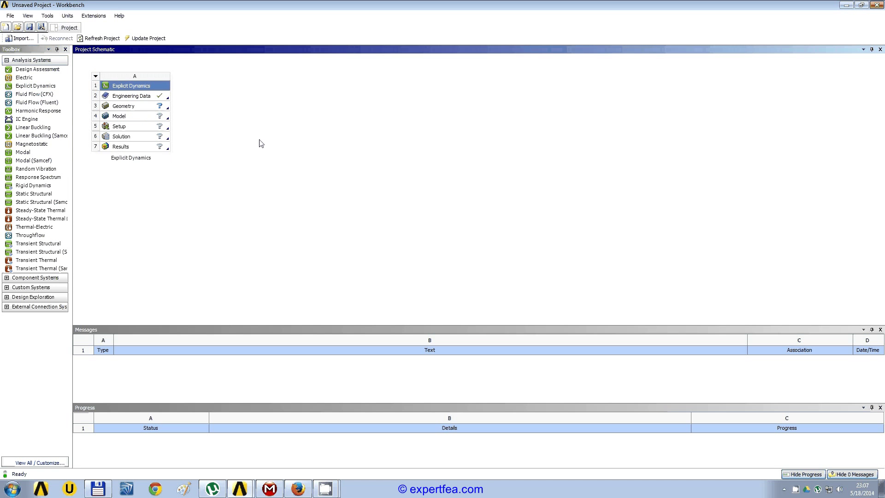
Step: Add Structural Steel NL from General Non-linear Materials to the engineering data, then return to the schematic
double_click(151, 98)
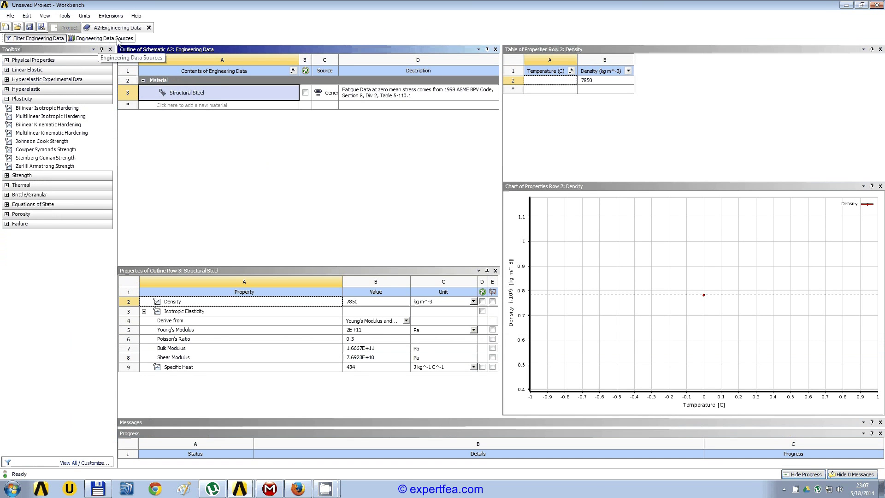
click(118, 39)
click(204, 102)
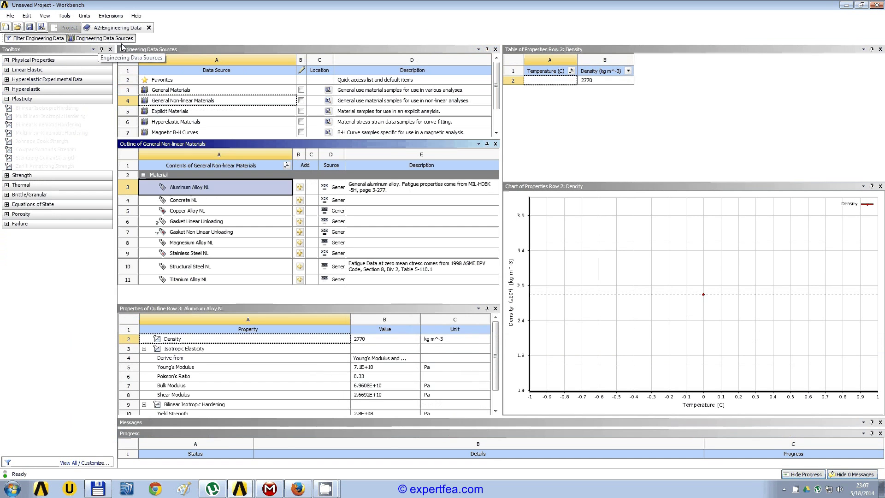
click(204, 105)
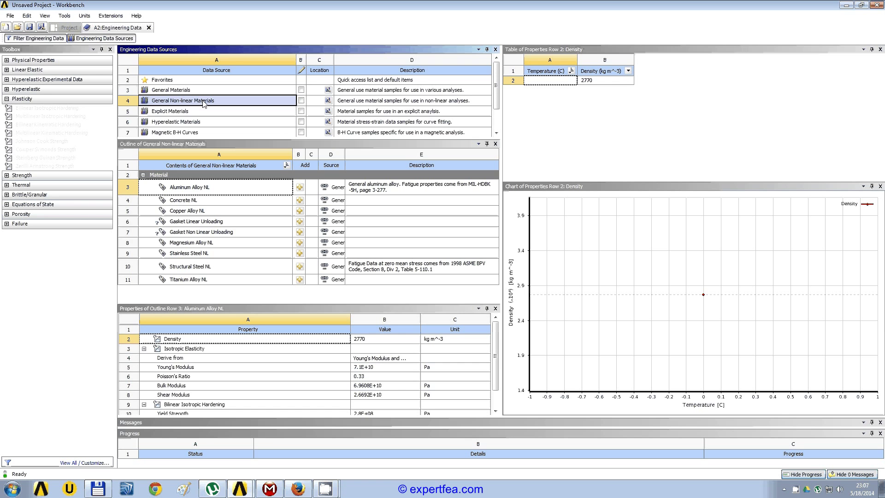
click(300, 267)
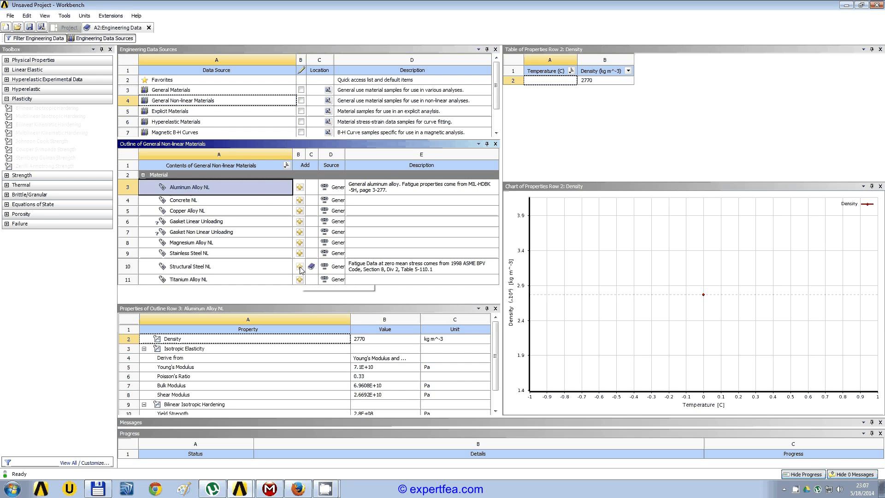
click(112, 40)
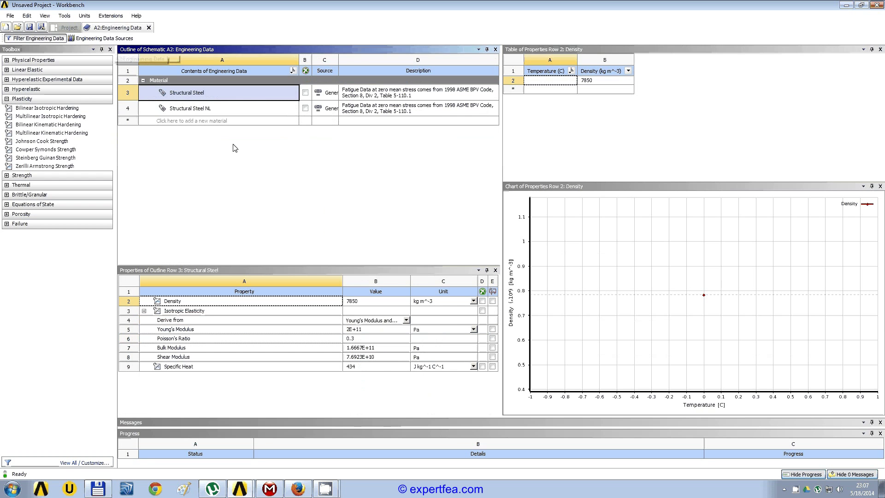
click(219, 105)
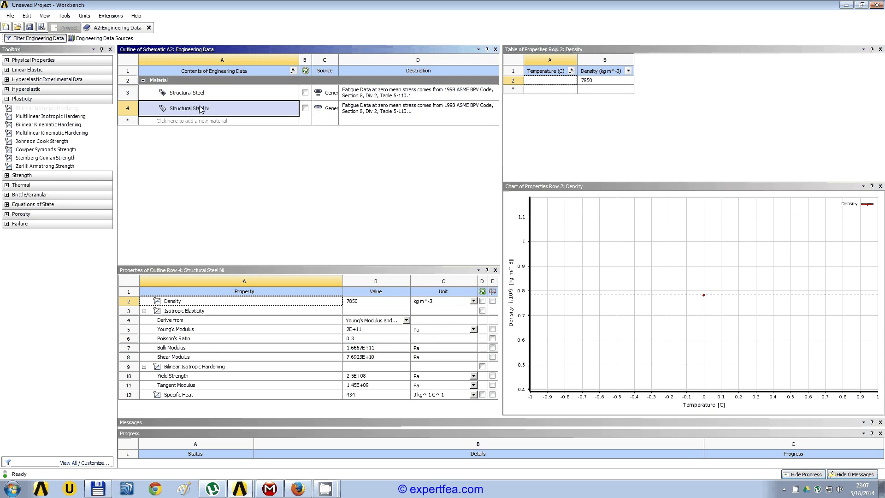
click(149, 29)
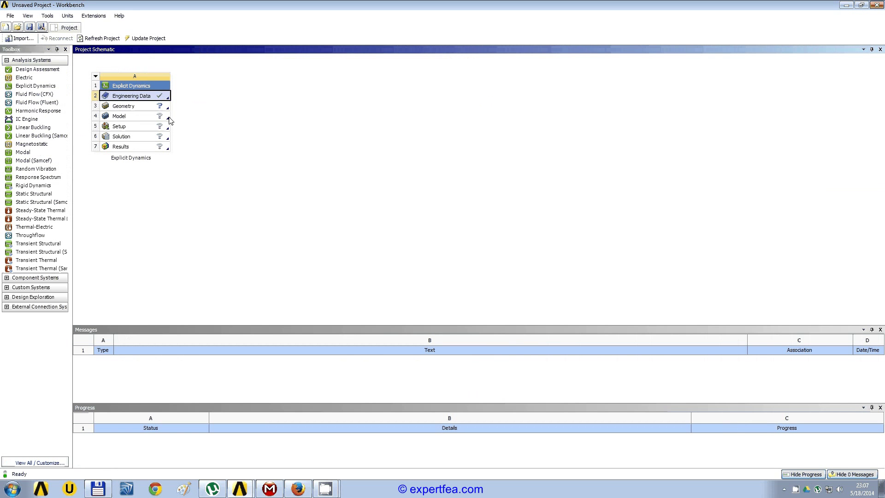
Step: Import car body1.STEP as the geometry and open the model in Mechanical
click(147, 107)
right_click(148, 109)
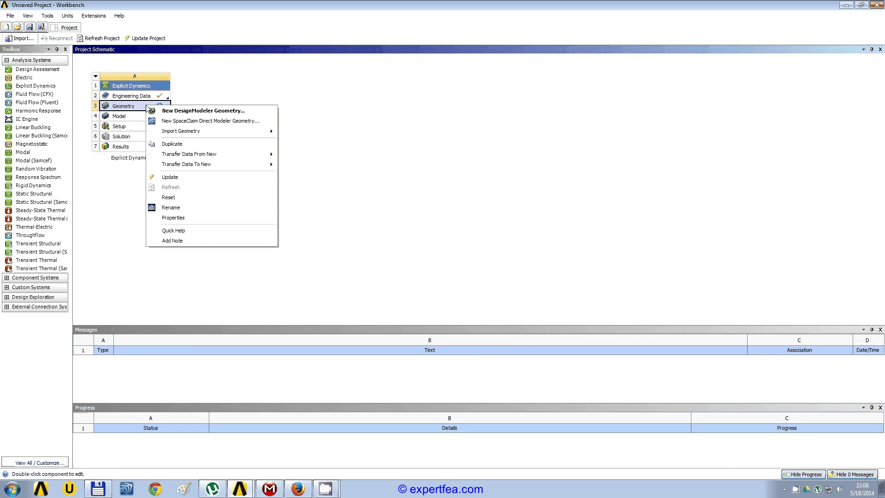
mouse_move(217, 131)
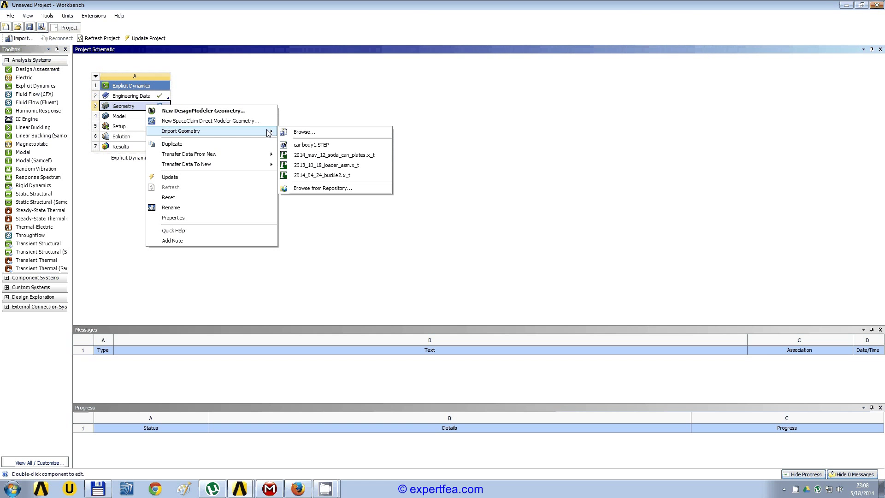
click(336, 145)
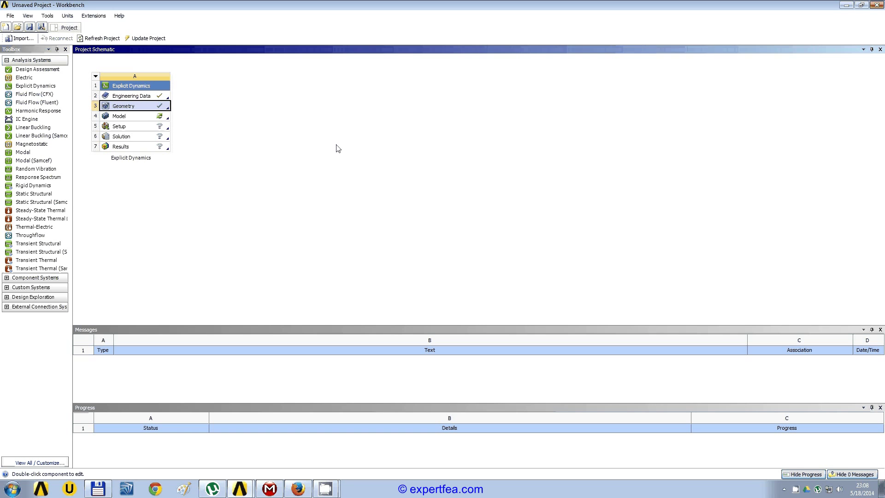
double_click(142, 117)
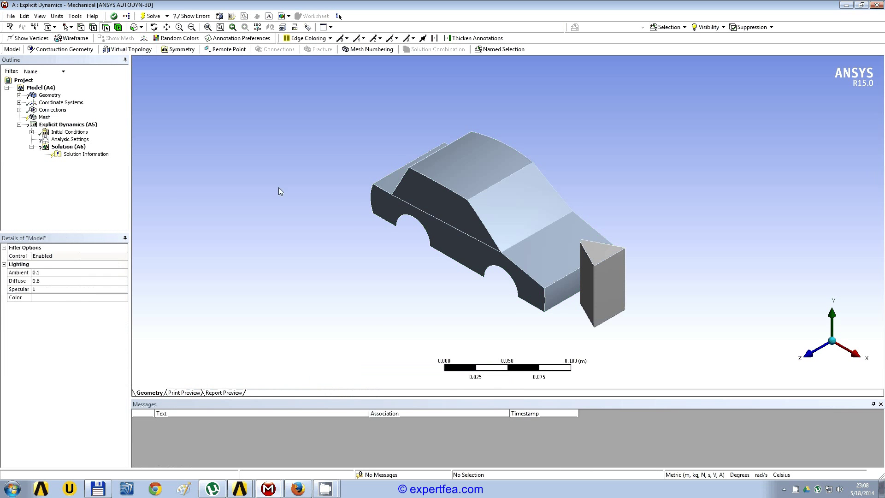
Step: Inspect the car and barrier faces, then select the second car body1 body under Geometry
middle_drag(447, 229, 544, 213)
click(412, 200)
click(535, 202)
click(427, 206)
click(628, 192)
mouse_move(628, 192)
middle_down()
mouse_move(608, 129)
mouse_move(553, 144)
mouse_move(661, 191)
mouse_move(644, 178)
mouse_move(618, 126)
mouse_move(628, 178)
middle_up()
click(627, 178)
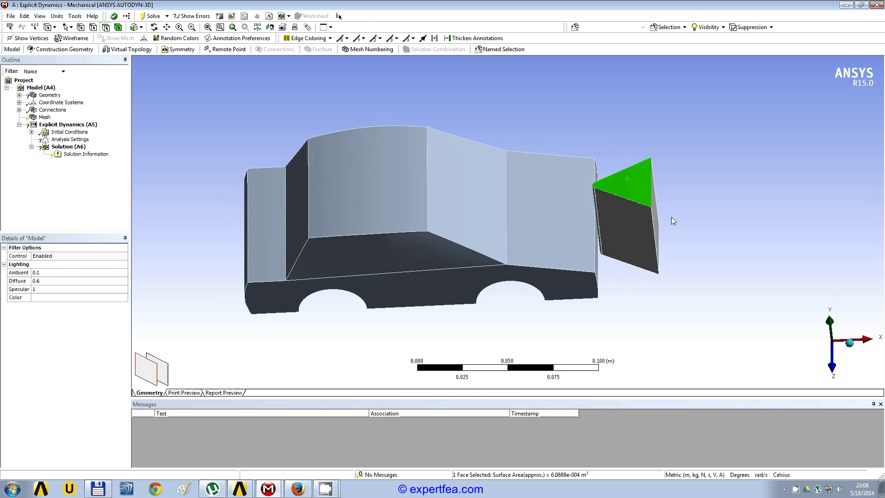
click(654, 218)
middle_drag(655, 218, 562, 212)
click(689, 190)
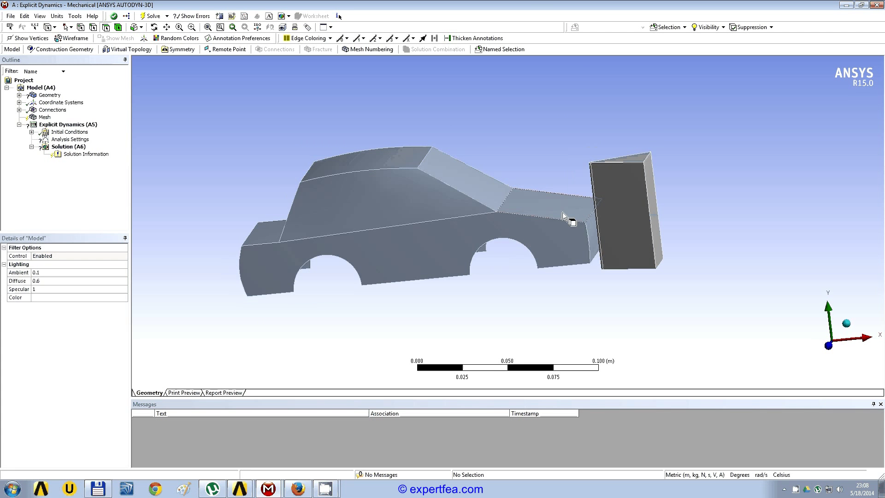
click(19, 95)
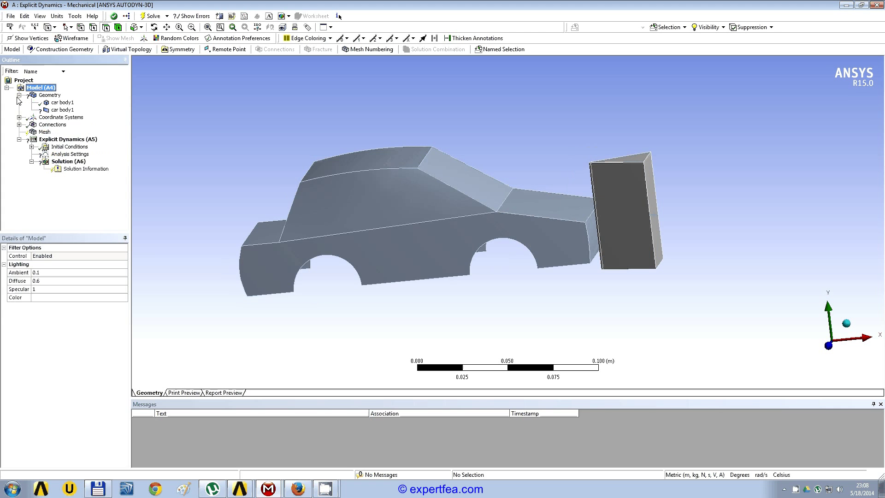
click(62, 110)
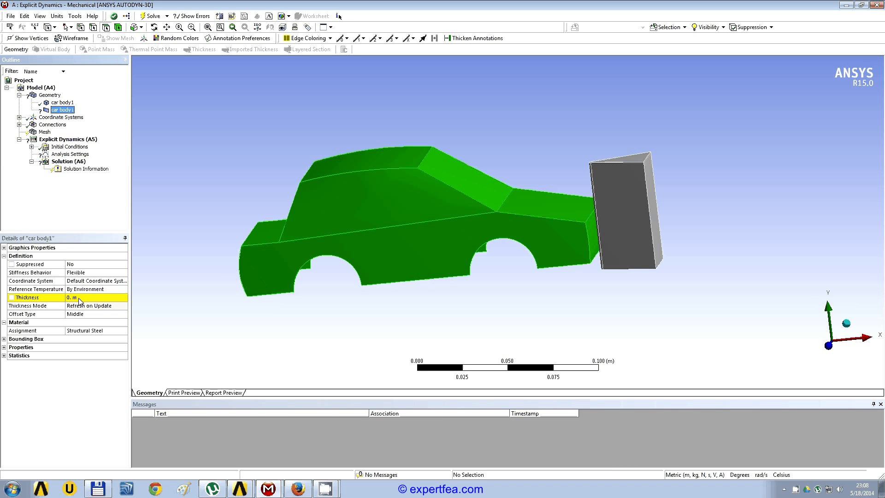
Step: Switch to Metric (mm, kg, N, s, mV, mA) units and give the car body 0.3 mm thickness
click(58, 16)
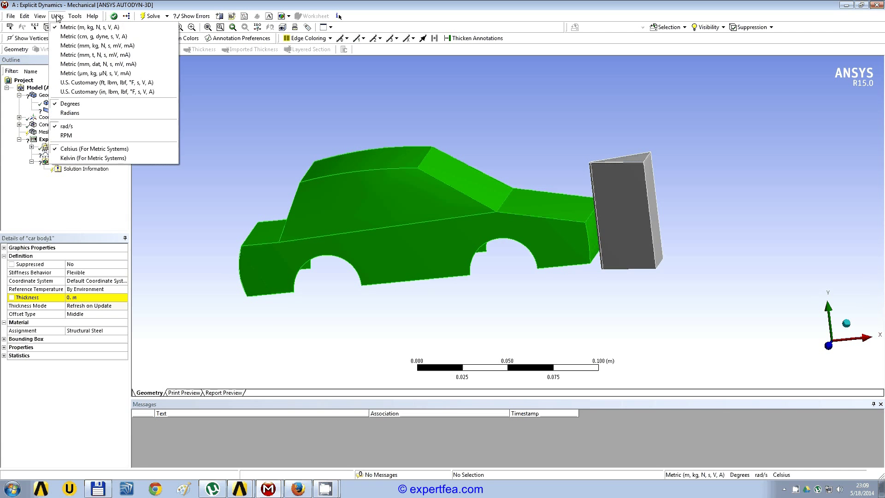
click(94, 45)
click(91, 298)
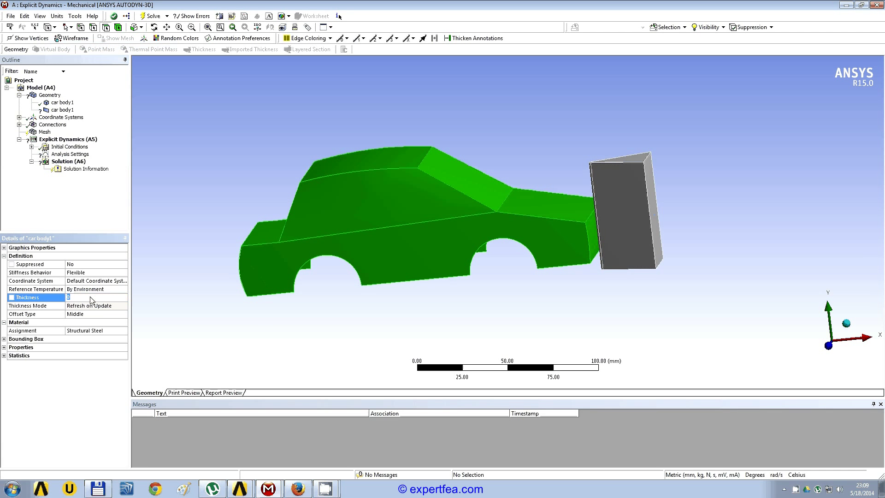
text(0)
key(Return)
Step: Assign Structural Steel NL as the car body's material
click(121, 331)
click(123, 331)
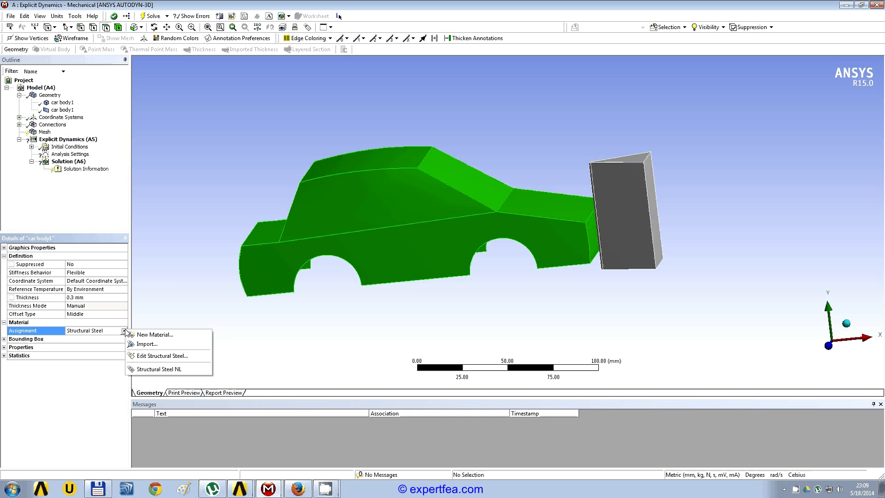
click(170, 368)
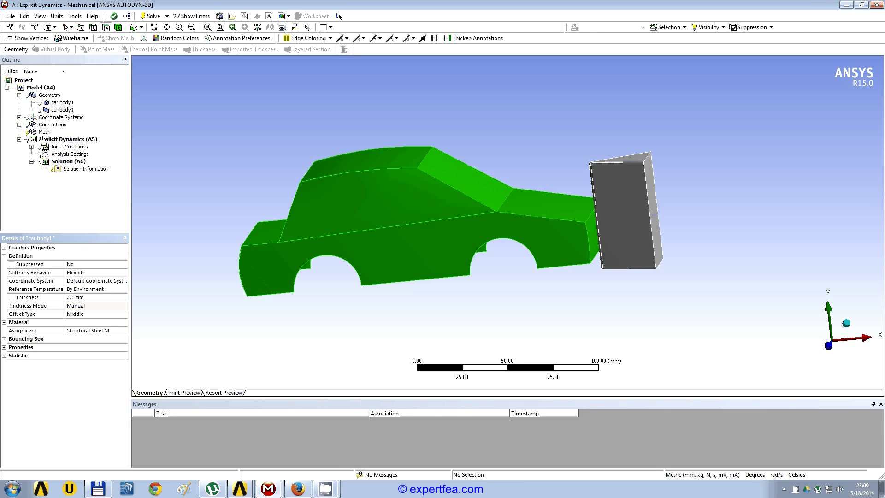
Step: Review the contact region, then delete the Contacts group from Connections
click(19, 95)
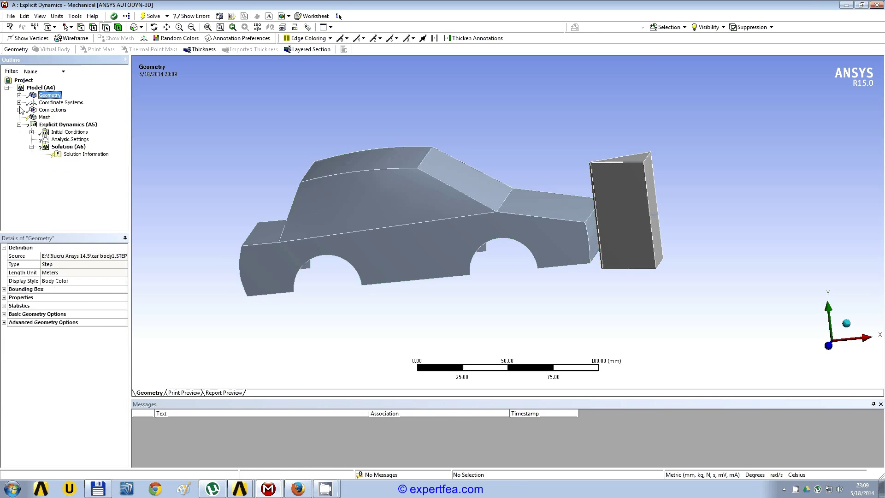
click(19, 109)
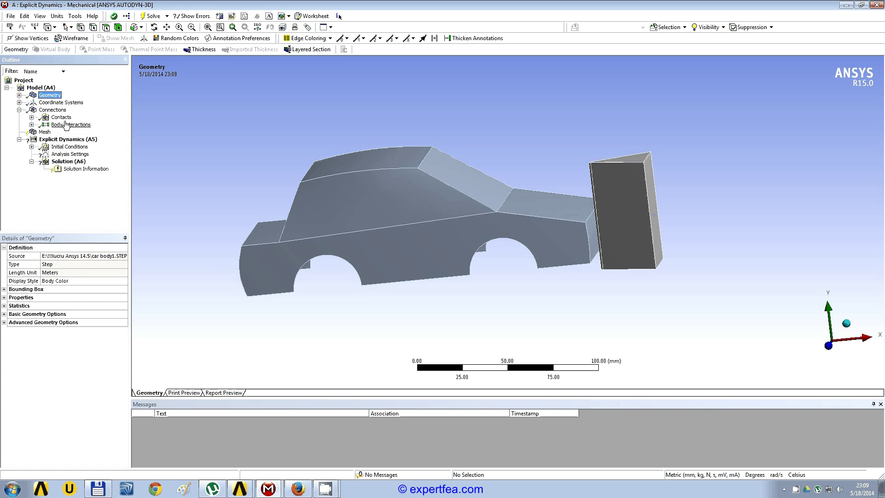
click(31, 117)
click(81, 125)
middle_drag(548, 199, 589, 233)
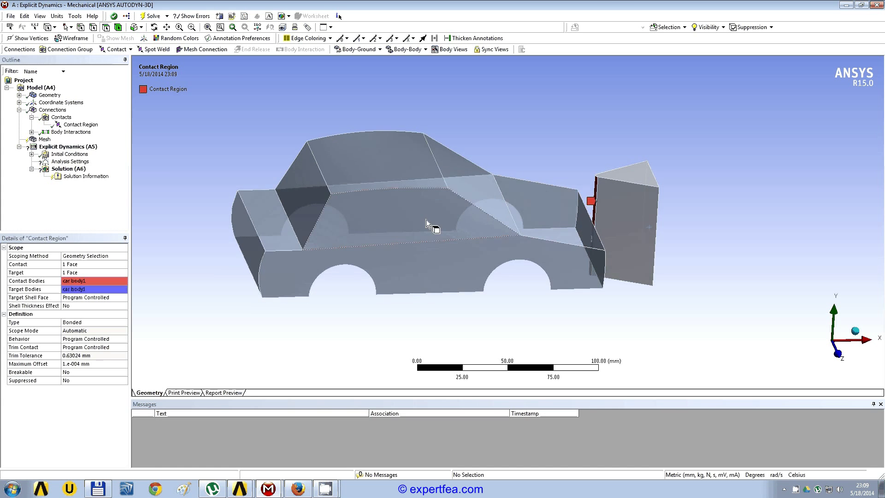
right_click(56, 116)
click(74, 170)
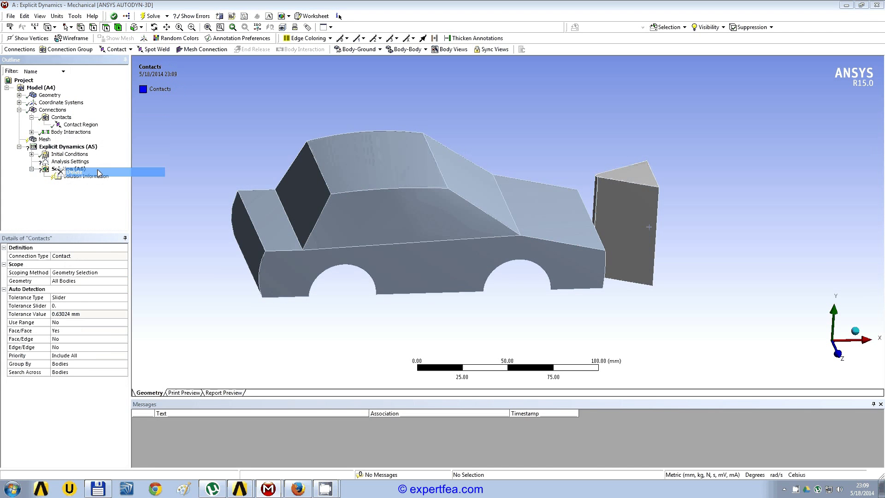
click(439, 275)
click(70, 117)
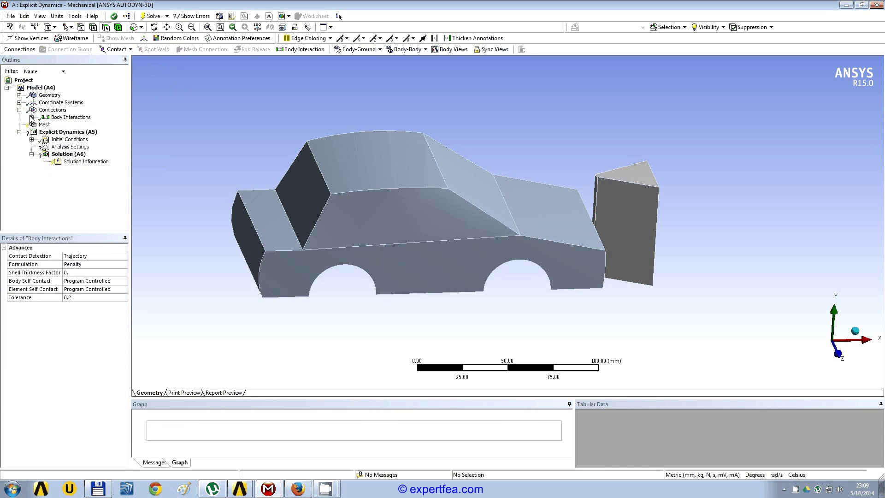
Step: Confirm the Body Interaction type is Frictionless
click(31, 117)
click(81, 125)
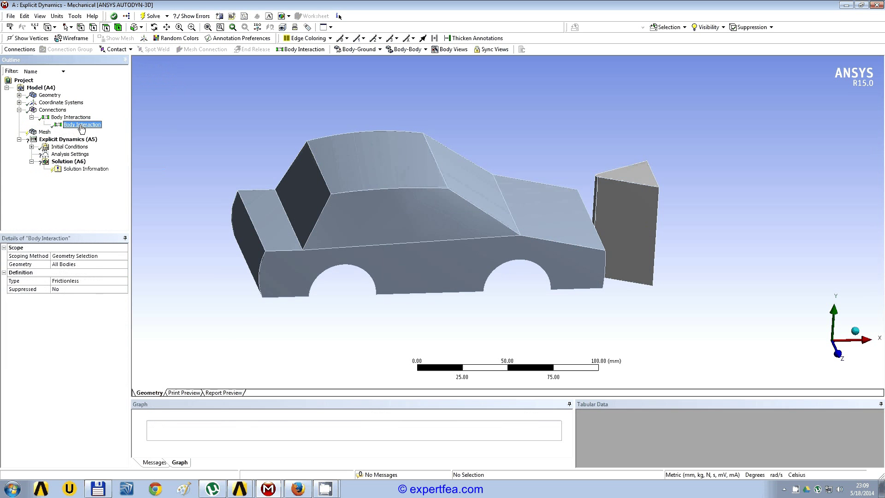
click(83, 281)
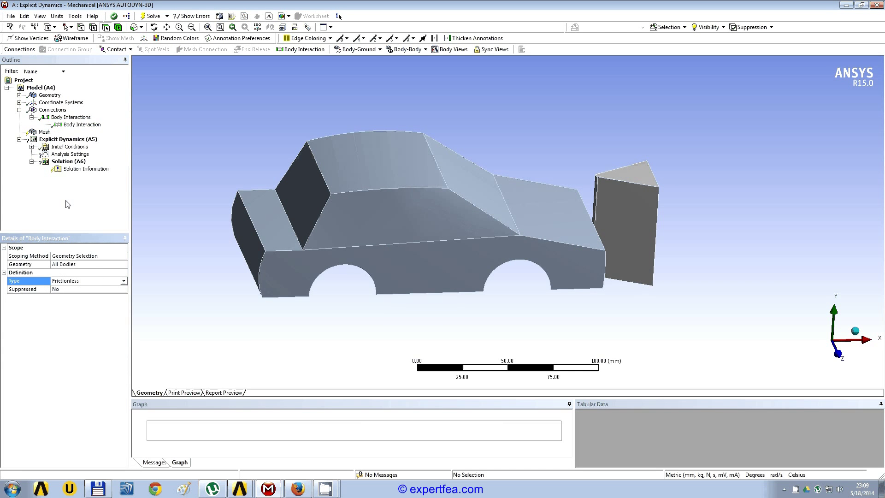
click(45, 132)
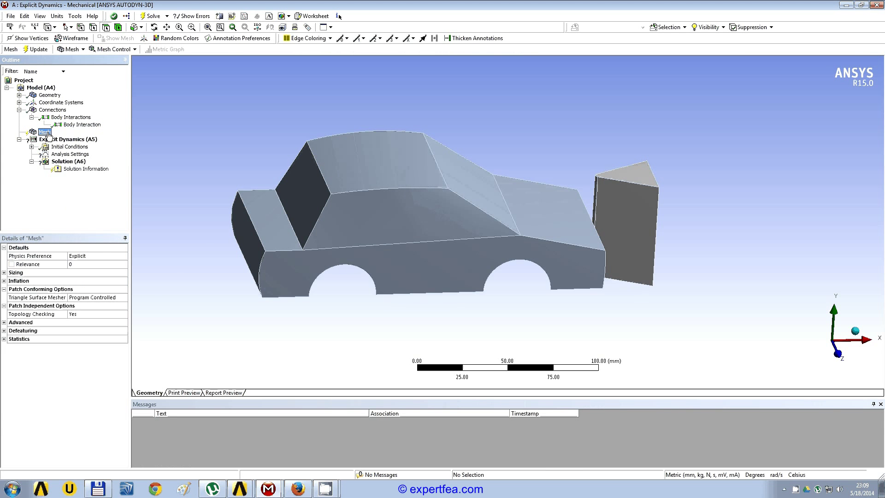
Step: Generate the mesh on the car and wedge block, then inspect the meshed faces
right_click(49, 136)
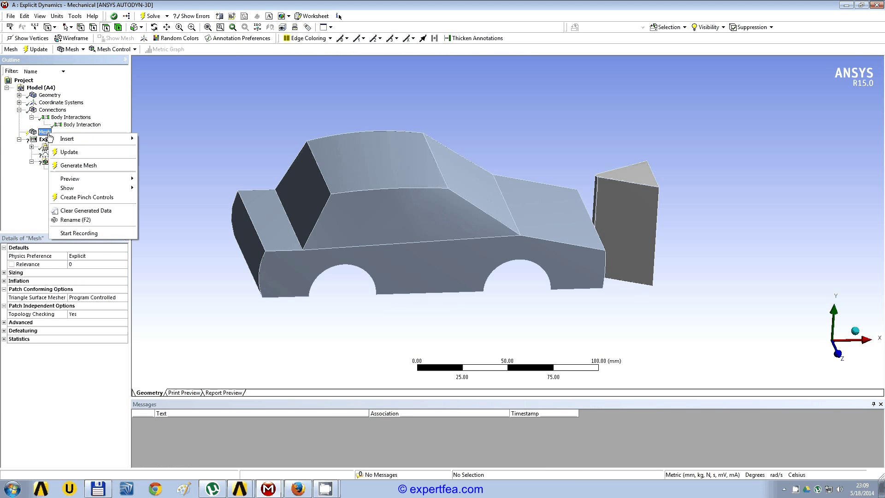
click(102, 164)
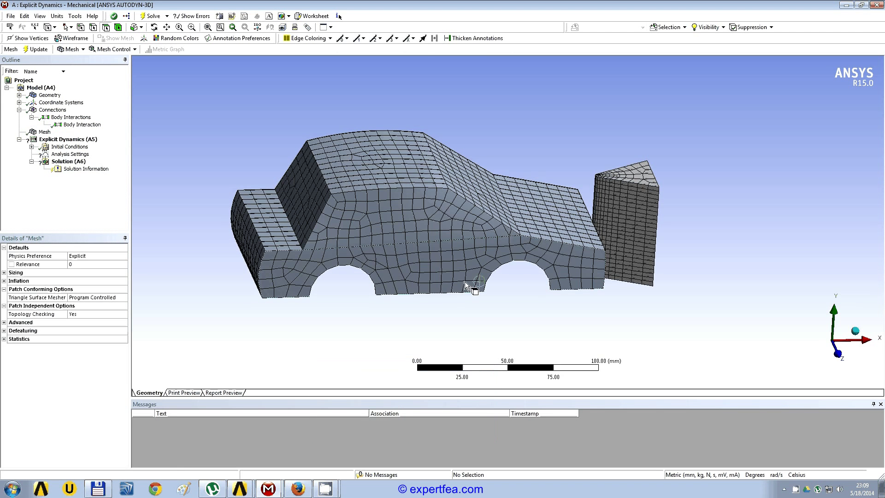
mouse_move(465, 281)
middle_down()
mouse_move(327, 296)
mouse_move(439, 271)
mouse_move(464, 279)
middle_up()
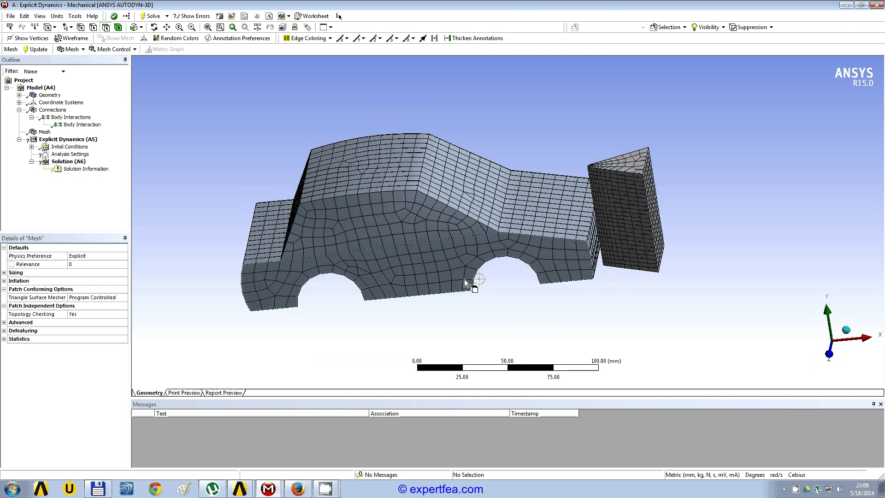
click(477, 250)
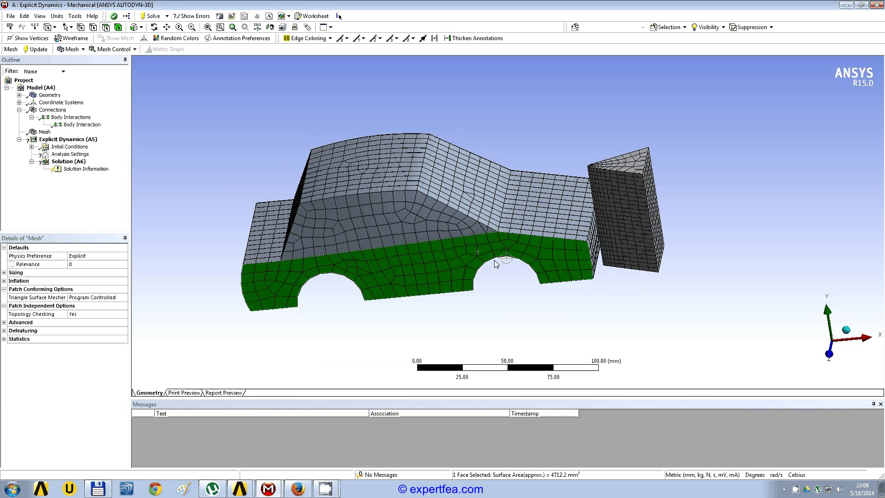
middle_drag(530, 292, 508, 237)
click(507, 234)
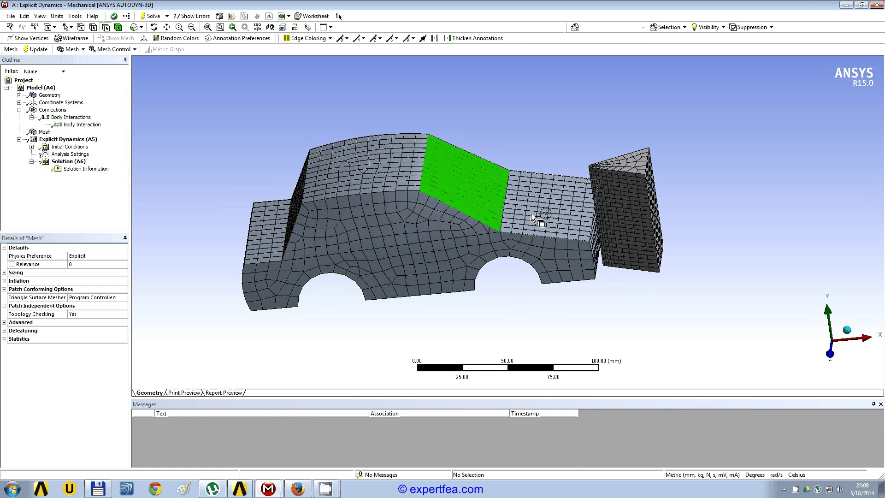
click(531, 213)
click(623, 242)
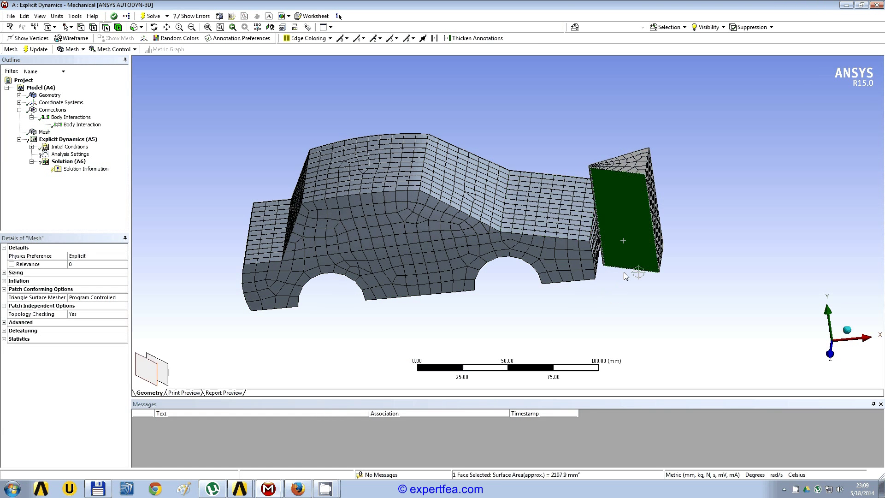
ctrl+click(624, 225)
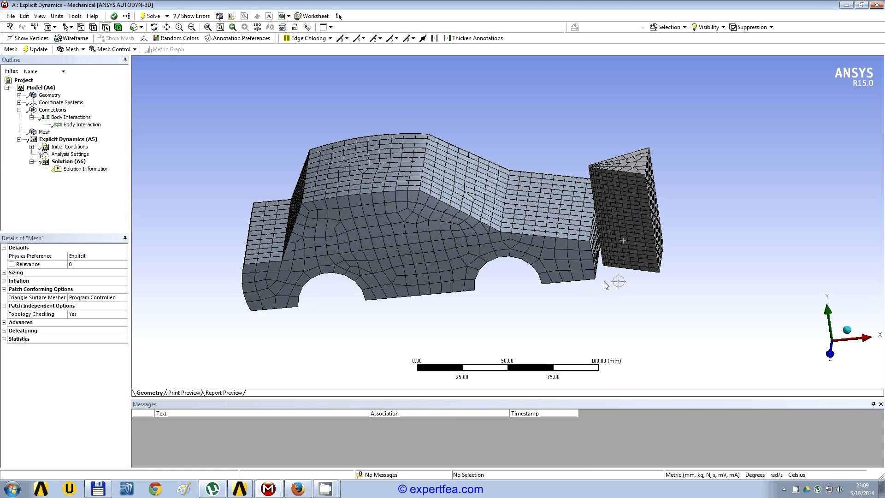
scroll(605, 285, up, 3)
click(132, 49)
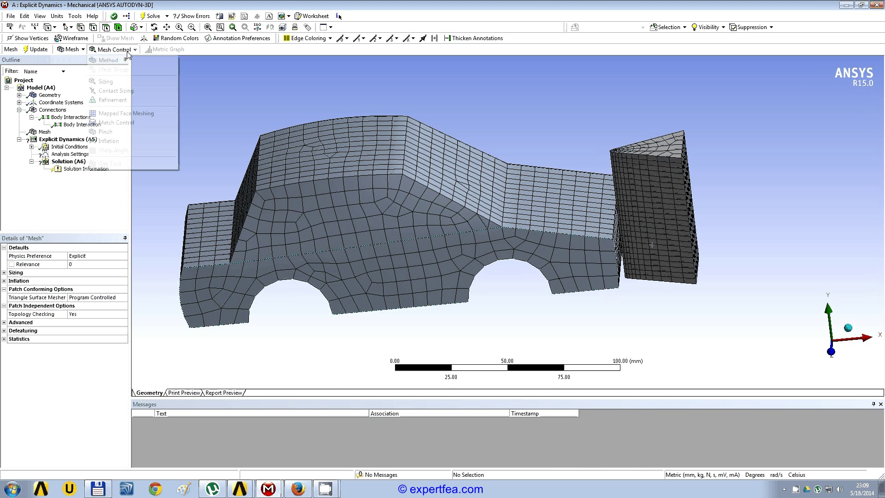
Step: Add a Method mesh control on the car body set to Triangles
click(129, 64)
click(330, 156)
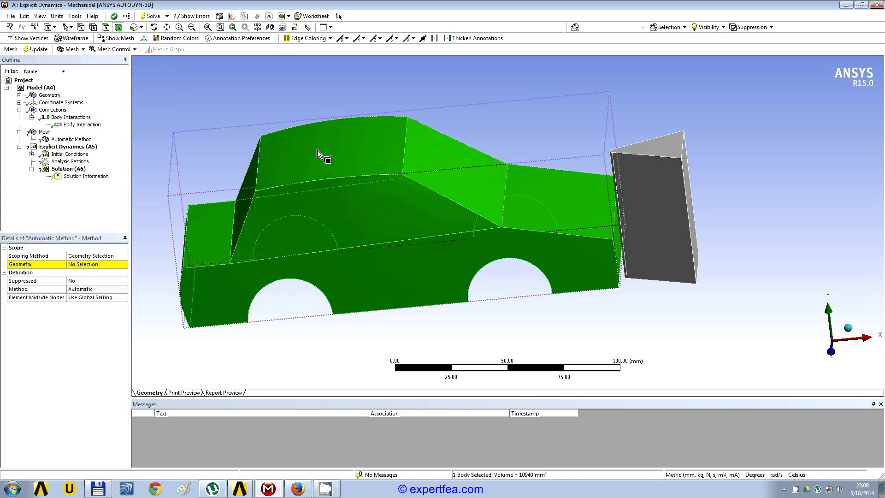
click(90, 264)
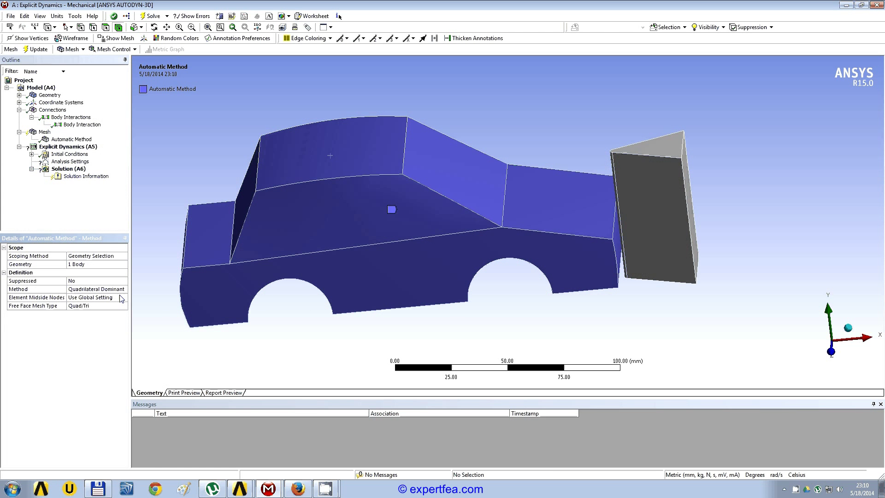
click(124, 289)
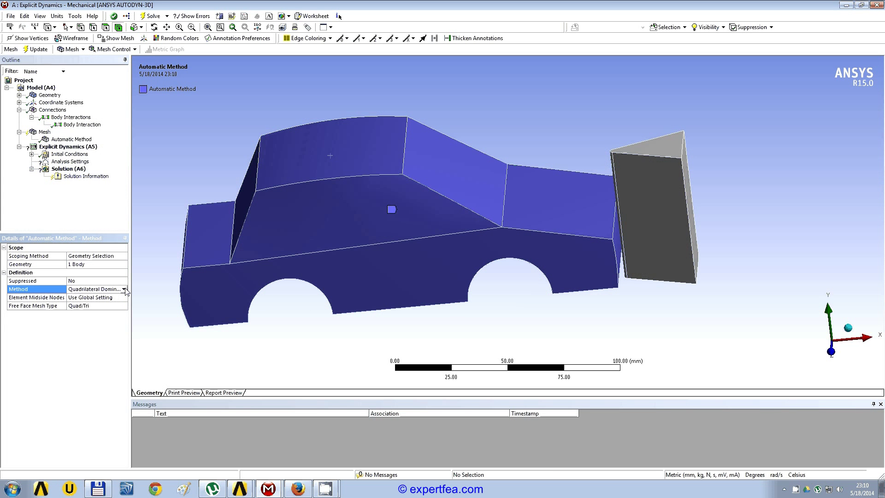
click(125, 289)
click(92, 308)
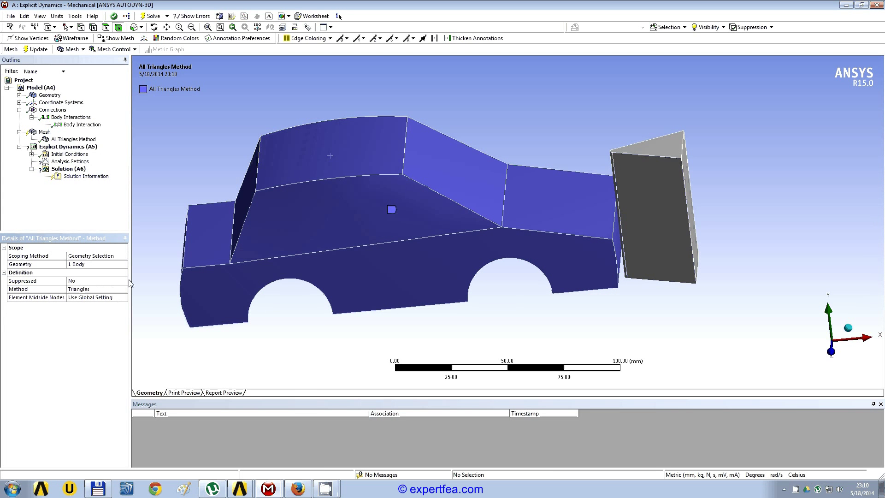
drag(129, 283, 139, 282)
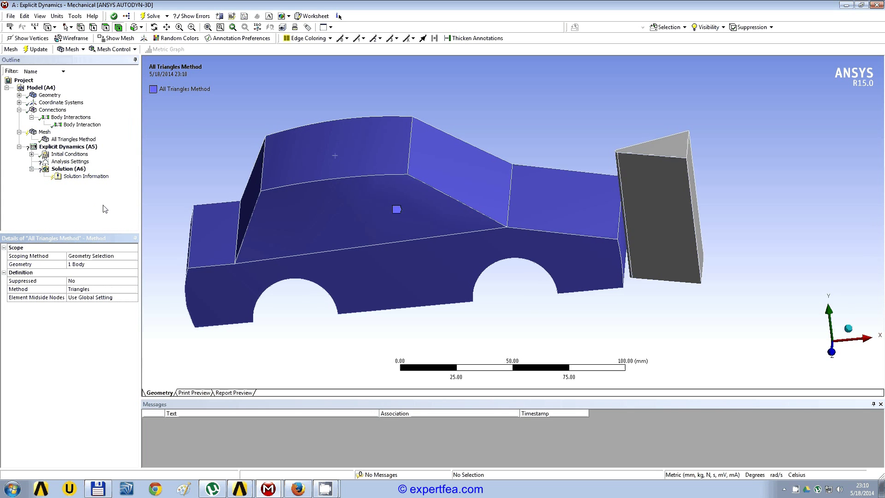
Step: Add a Method mesh control on the wedge block set to Tetrahedrons
click(679, 198)
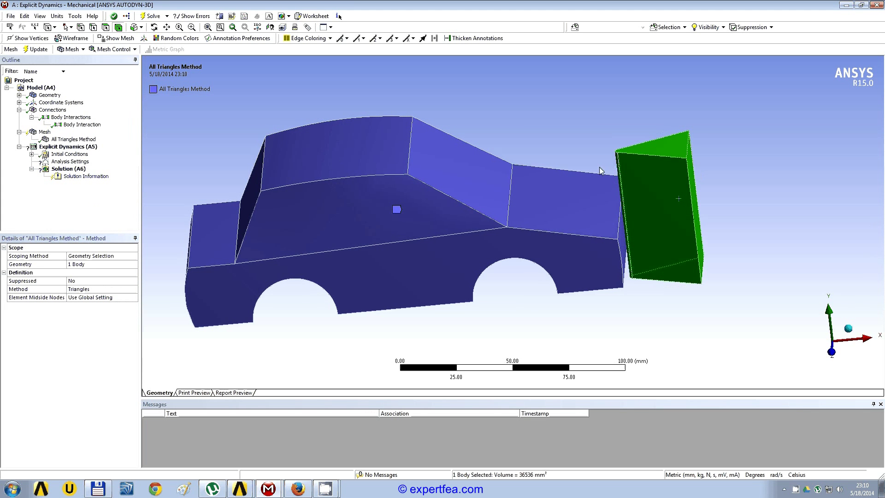
click(126, 50)
click(129, 63)
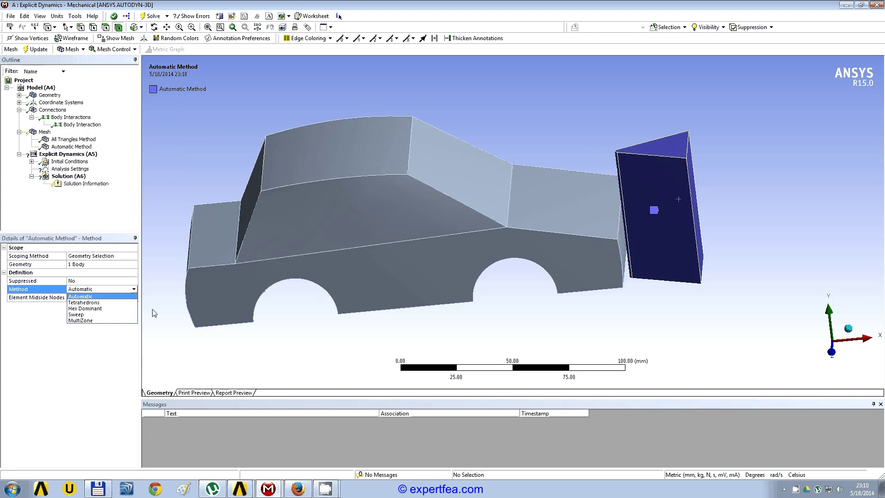
click(94, 303)
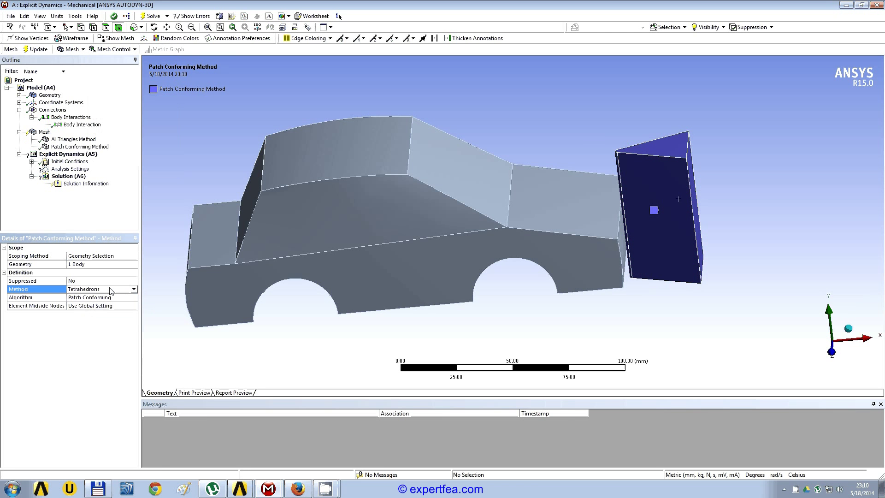
click(44, 132)
drag(98, 157, 98, 157)
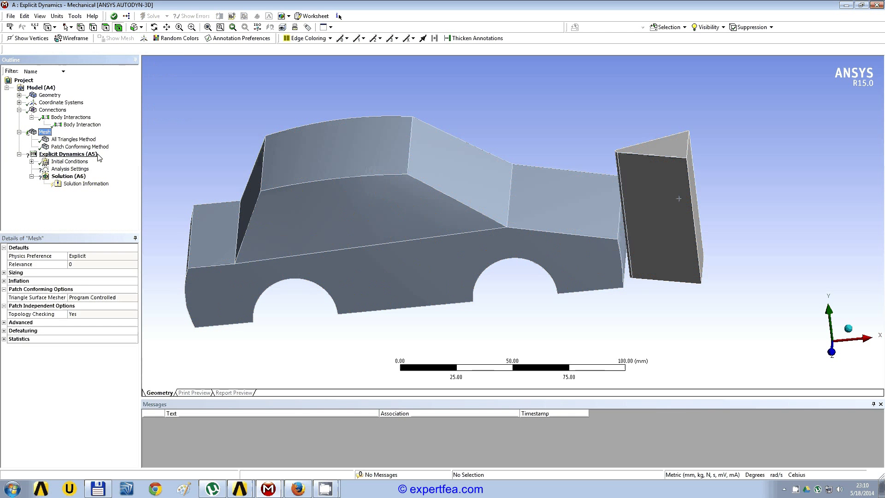
Step: Orbit the remeshed model and read the mesh statistics: 2479 nodes and 8283 elements
middle_drag(397, 170, 488, 209)
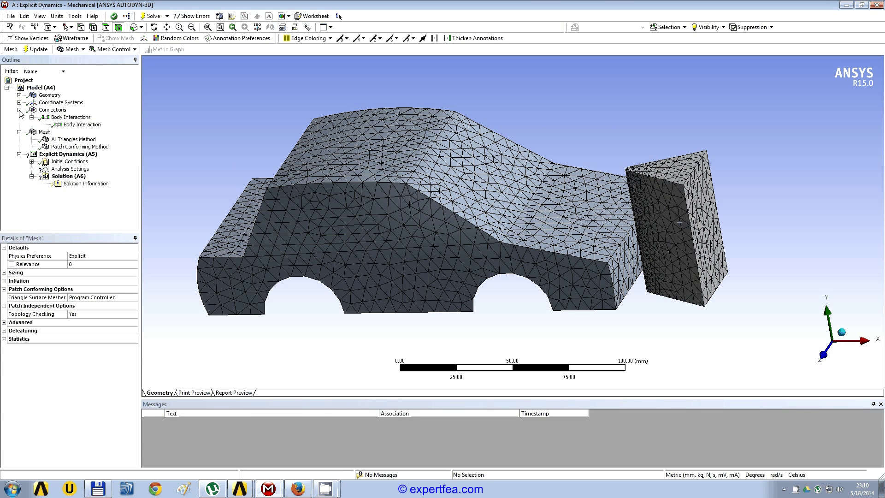
click(4, 339)
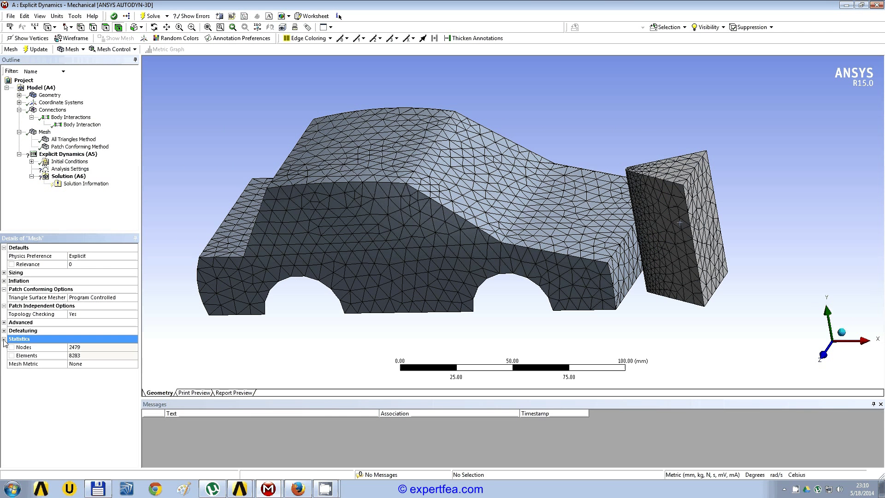
click(83, 348)
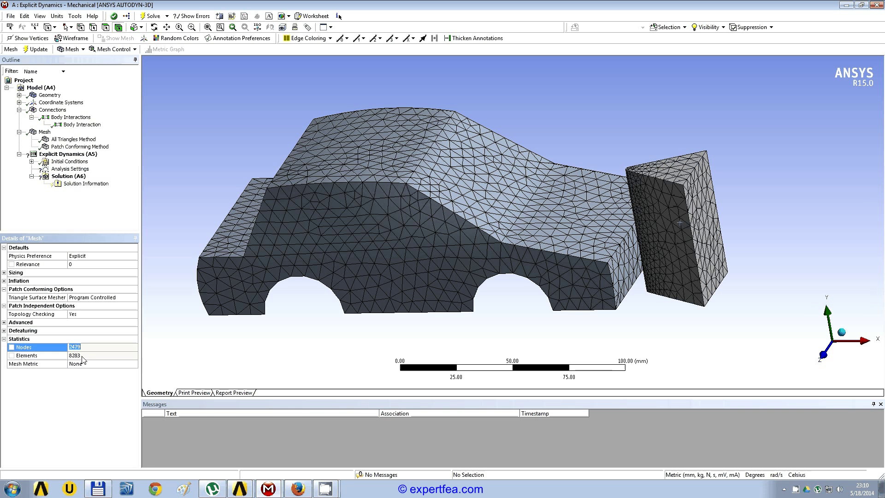
click(83, 355)
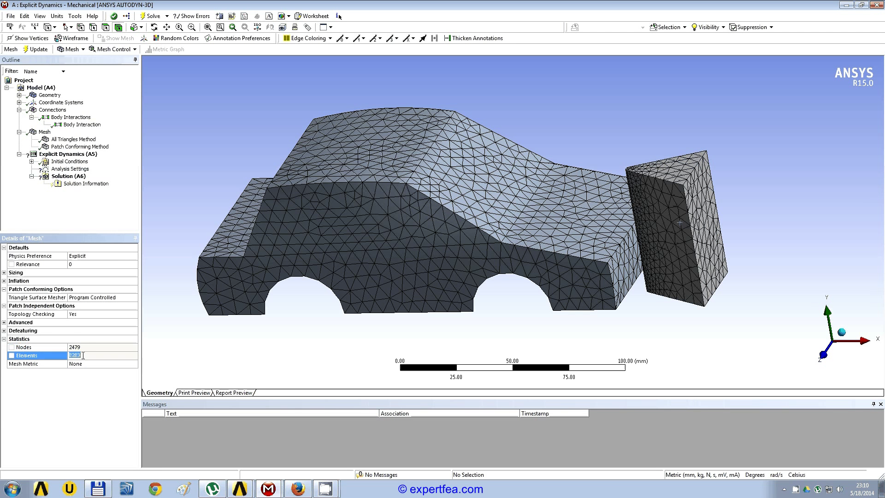
key(Up)
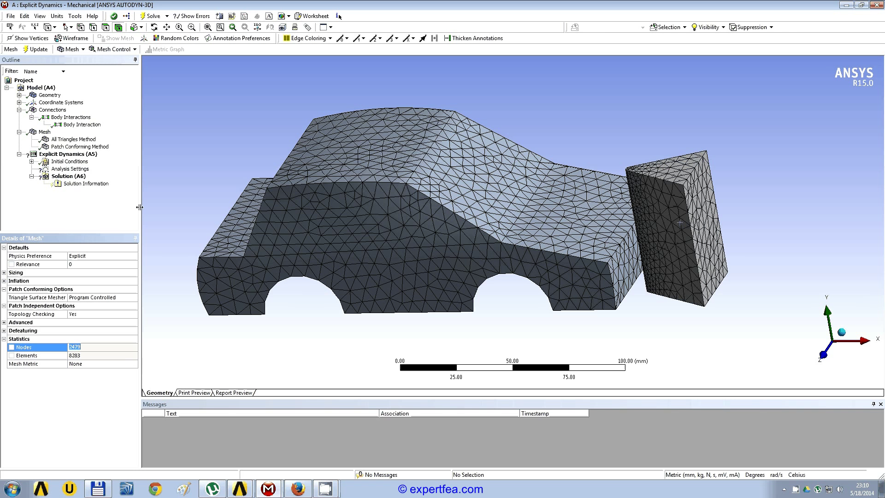
Step: Resize the side panels, collapse the Patch option groups and expand the Advanced mesh settings
drag(141, 209, 129, 209)
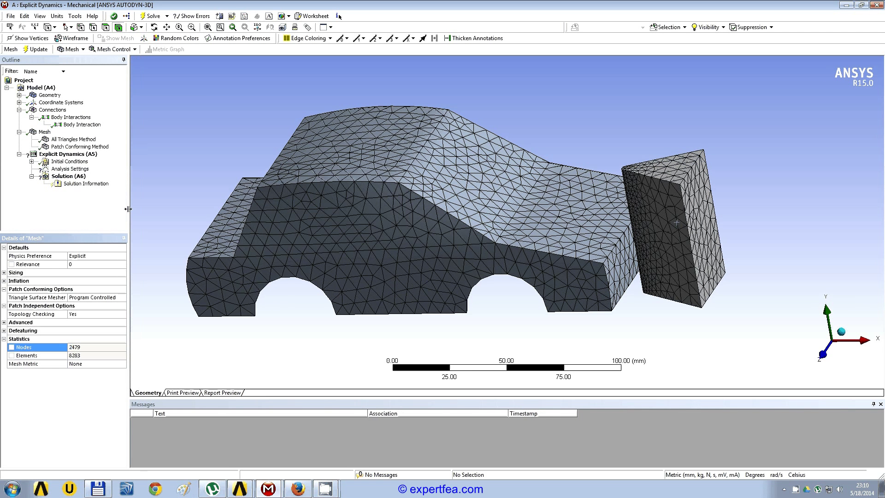
click(3, 289)
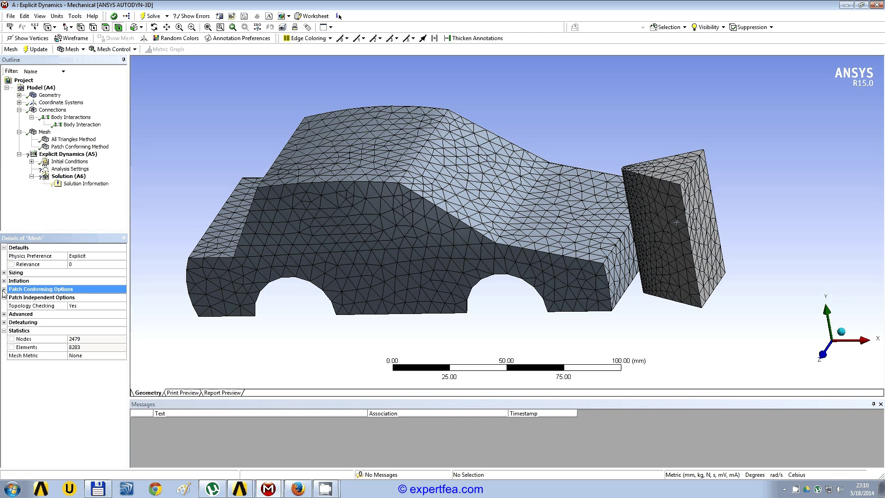
click(4, 297)
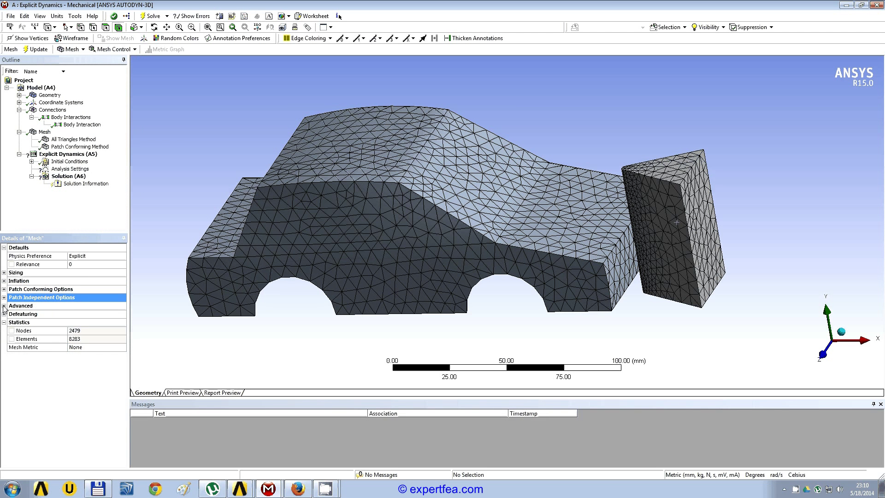
click(3, 306)
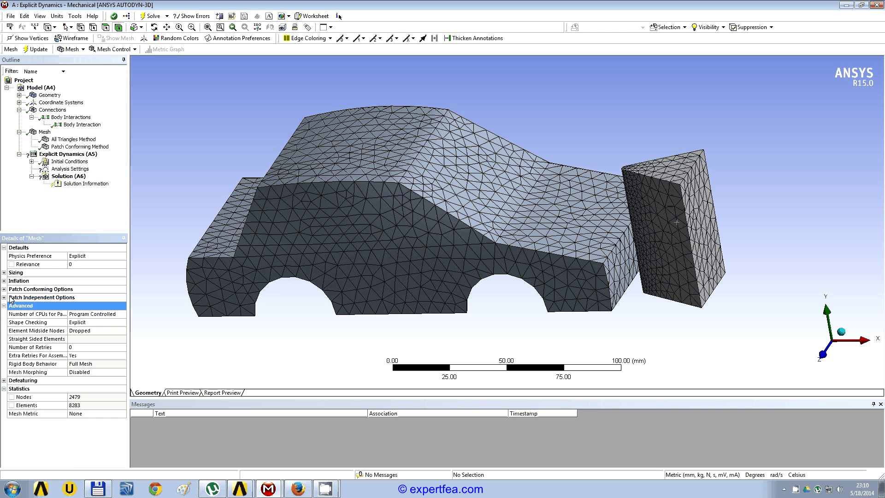
drag(67, 262, 77, 256)
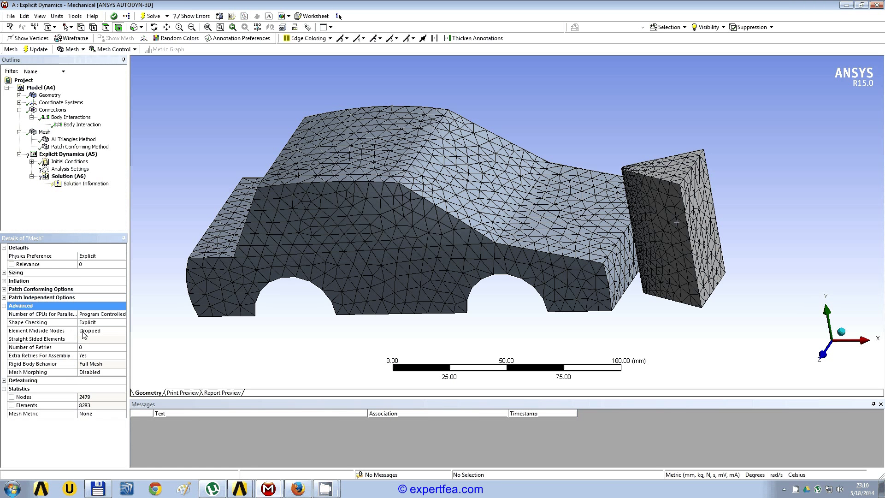
click(82, 331)
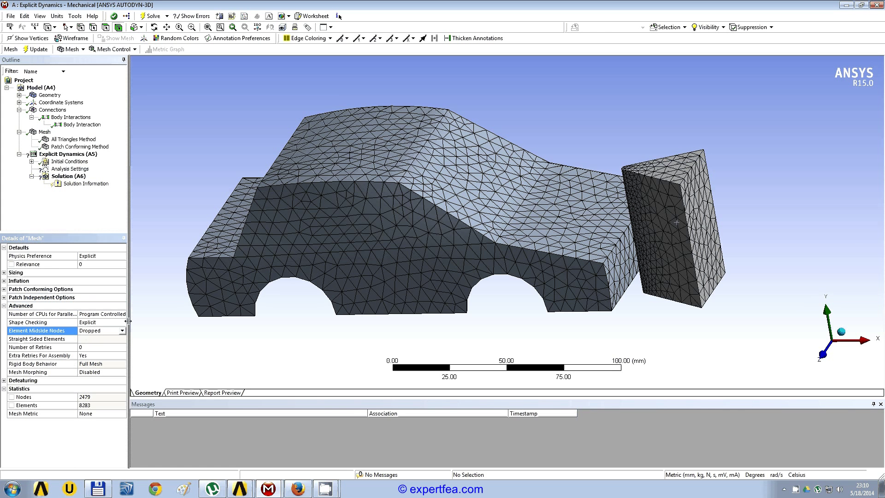
drag(128, 321, 135, 322)
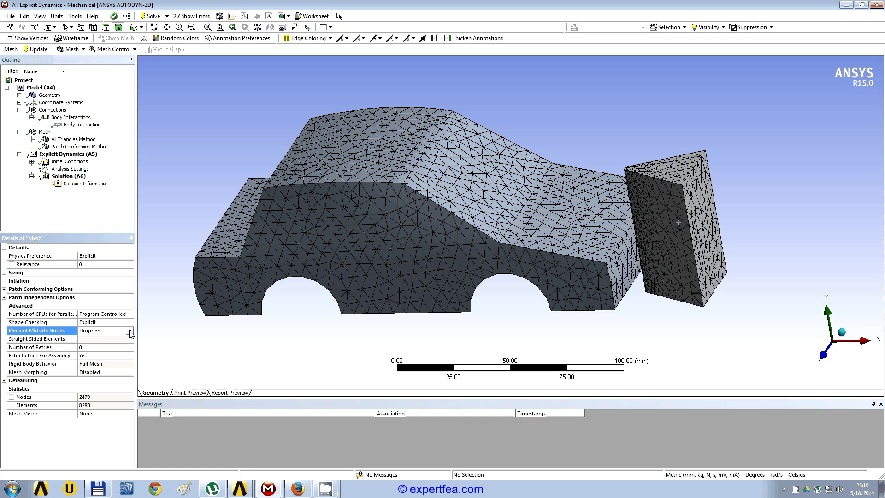
Step: Confirm Element Midside Nodes stays Dropped, then collapse the Connections branch
click(130, 331)
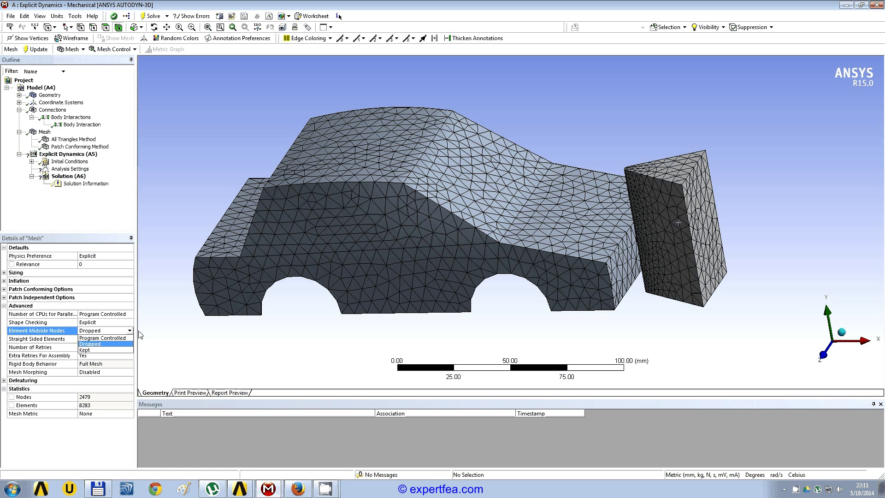
click(140, 335)
click(129, 331)
click(162, 336)
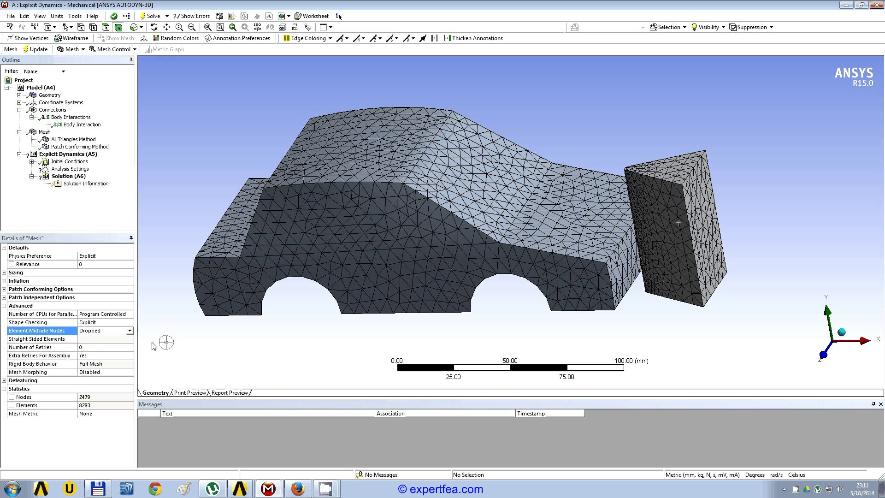
click(129, 331)
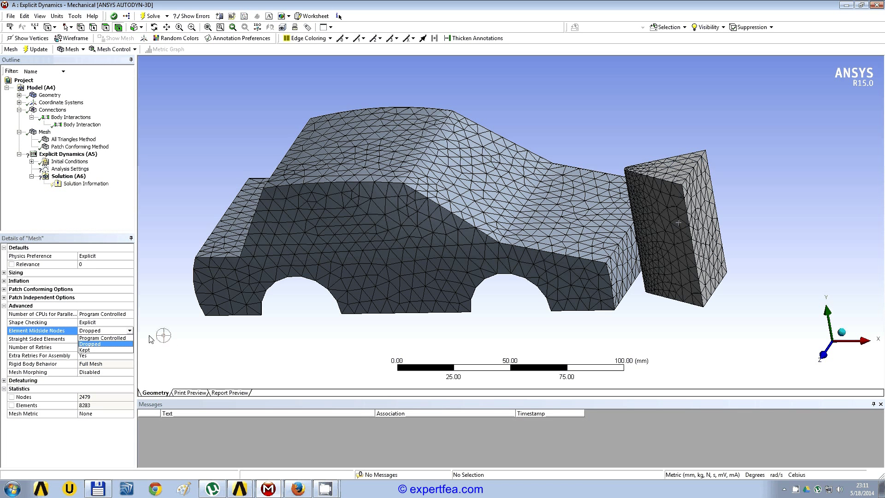
click(134, 335)
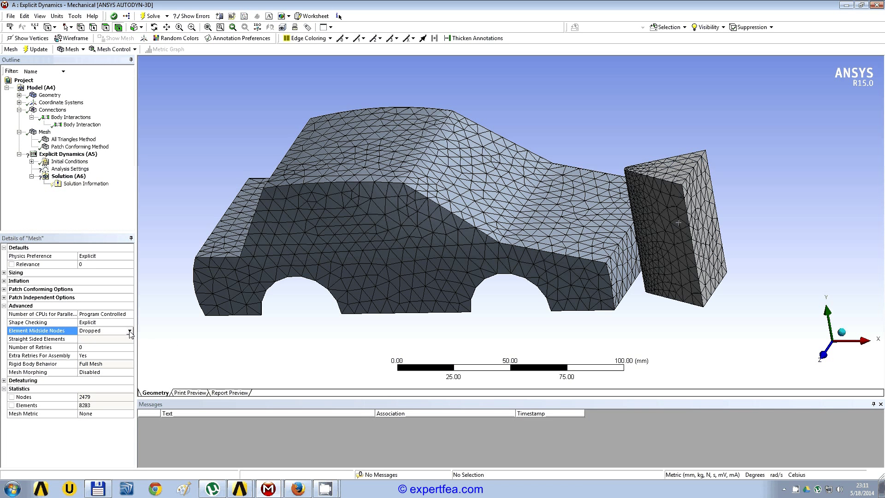
click(130, 331)
click(161, 337)
click(19, 109)
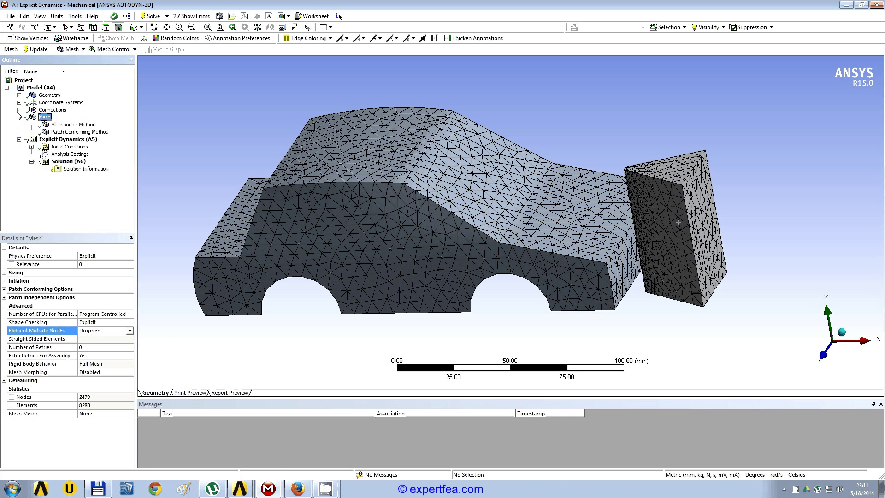
Step: Collapse the Mesh branch and apply a Velocity condition to the car body
click(19, 117)
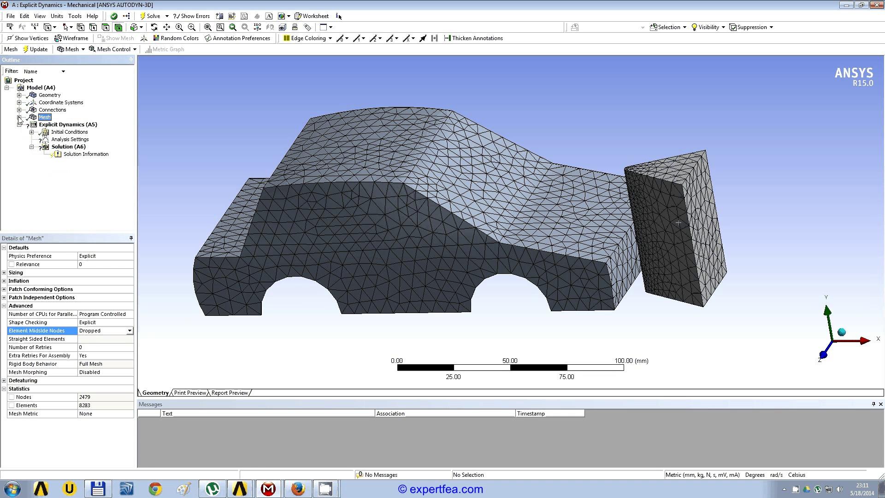
click(88, 125)
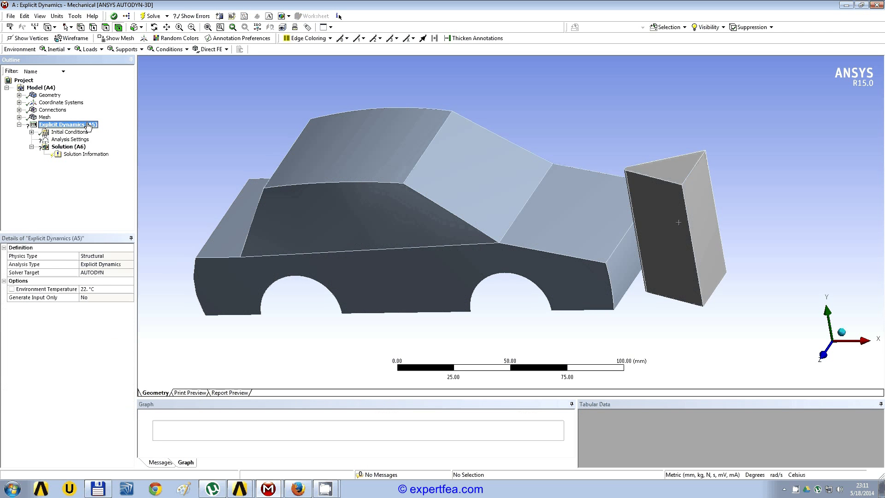
click(129, 53)
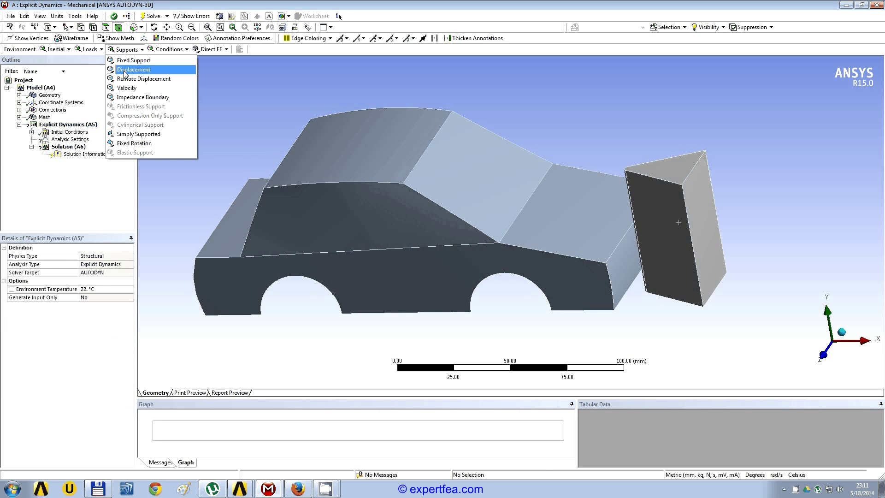
click(133, 90)
click(311, 156)
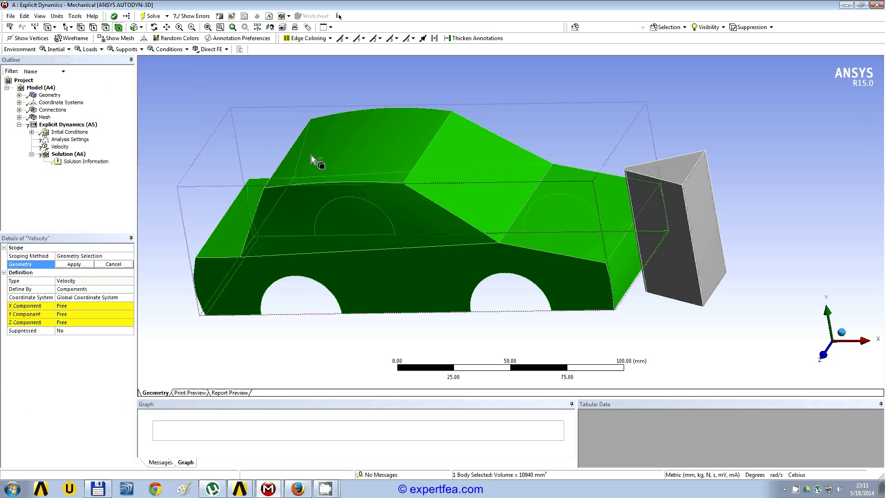
click(74, 264)
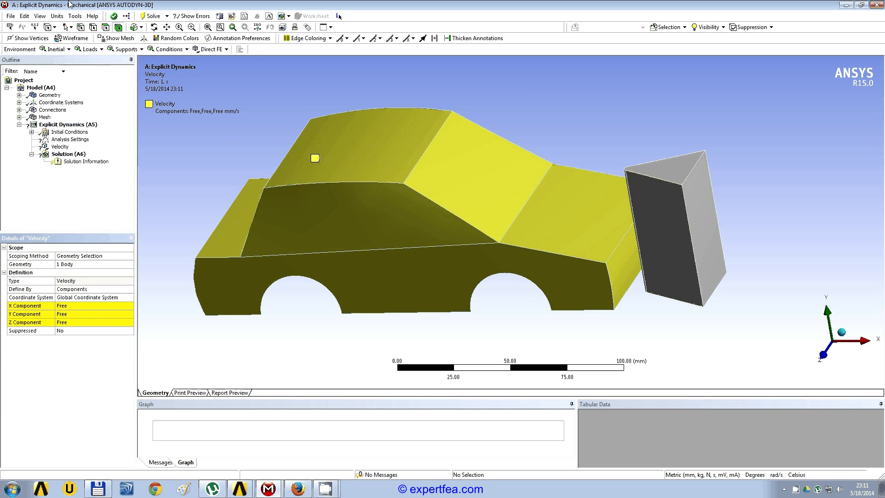
Step: Switch units to Metric (m, kg, N, s) and set the velocity X component to 50 m/s
click(58, 15)
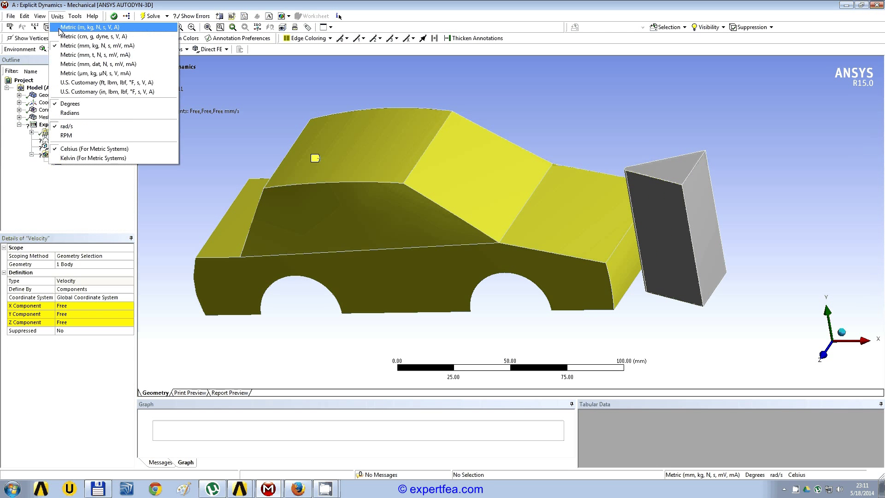
click(56, 28)
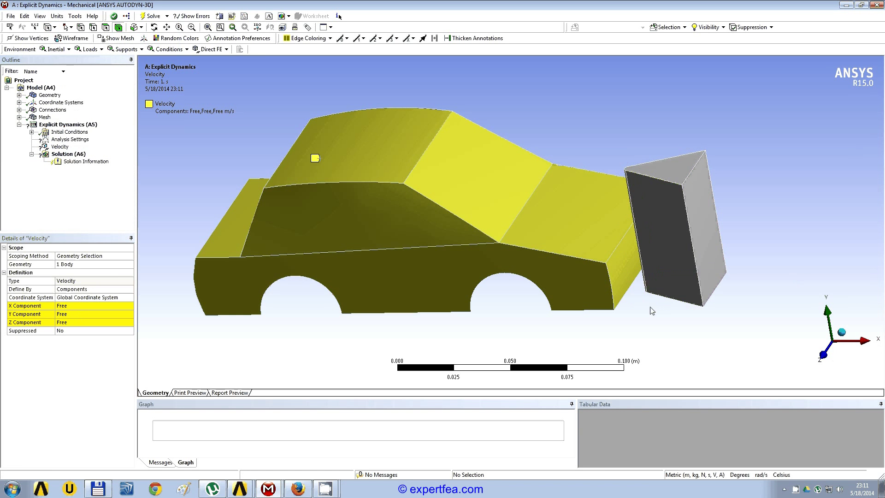
click(69, 306)
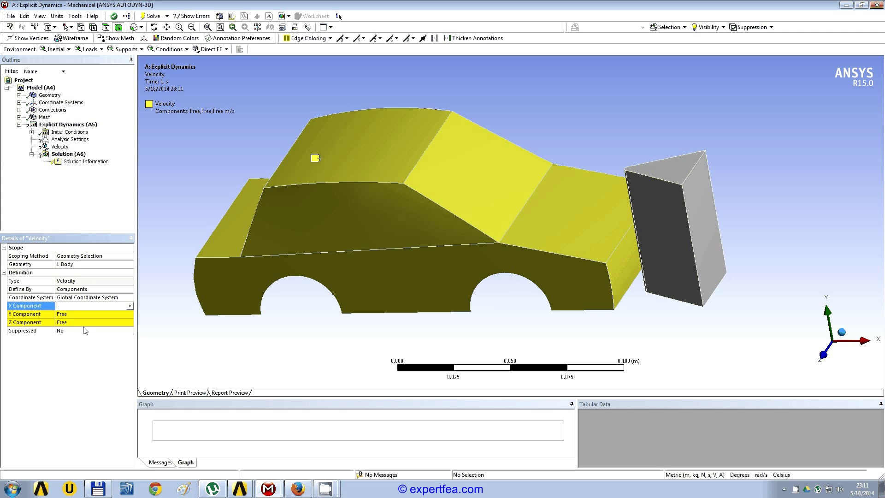
text(50)
key(Return)
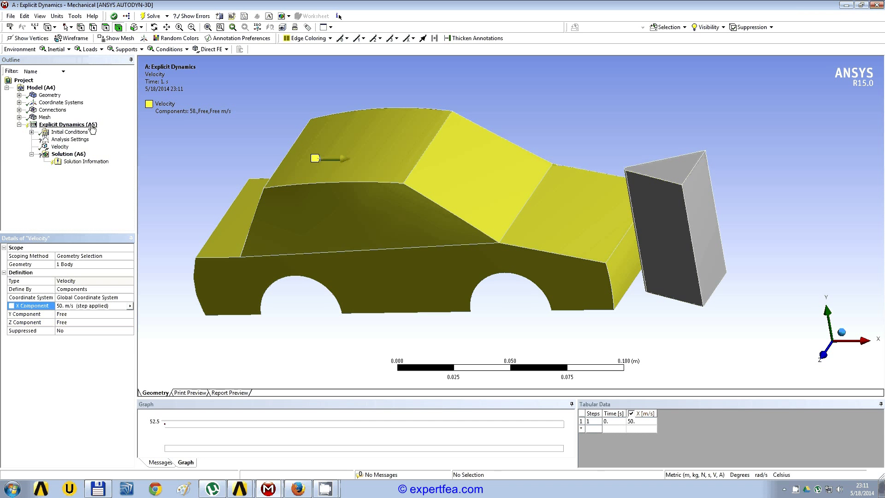
click(12, 488)
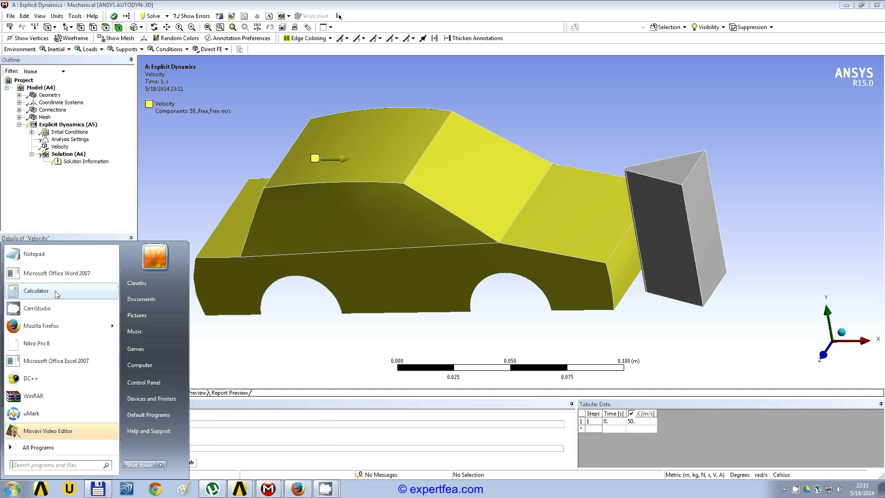
Step: Compute 50 × 3.14 = 157 in Calculator, then close it
click(36, 290)
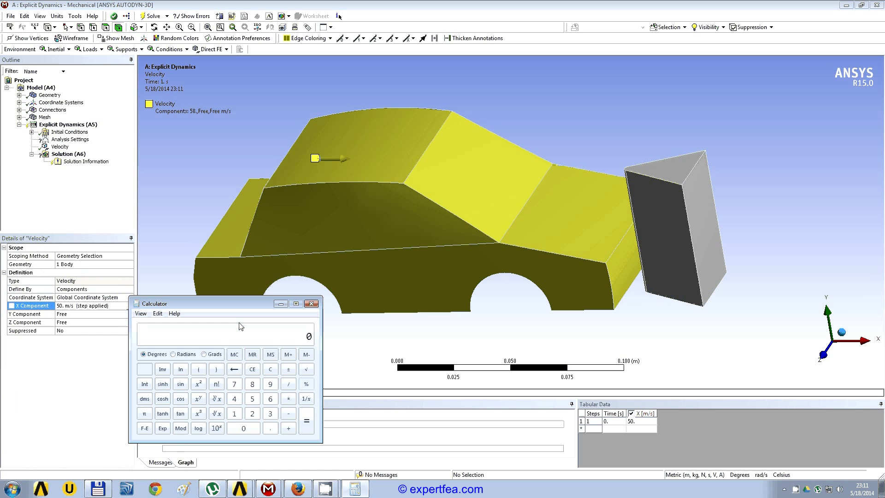
text(50)
key(asterisk)
text(3.14)
key(Return)
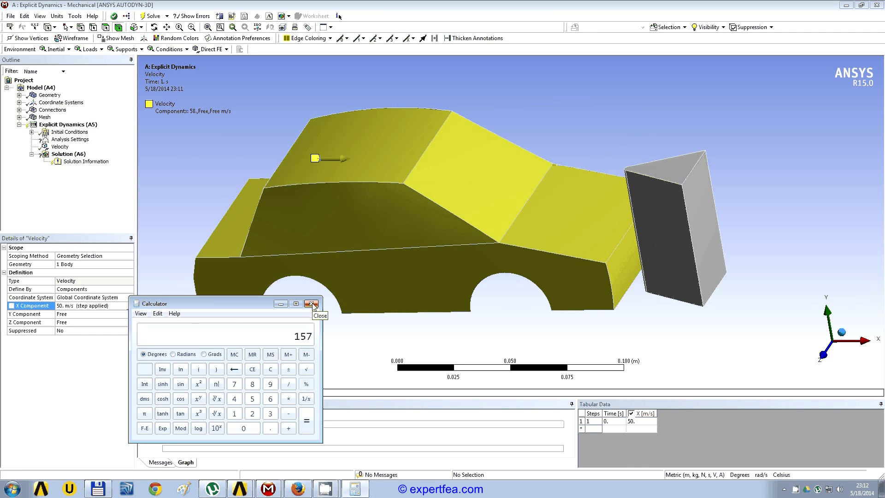
click(548, 4)
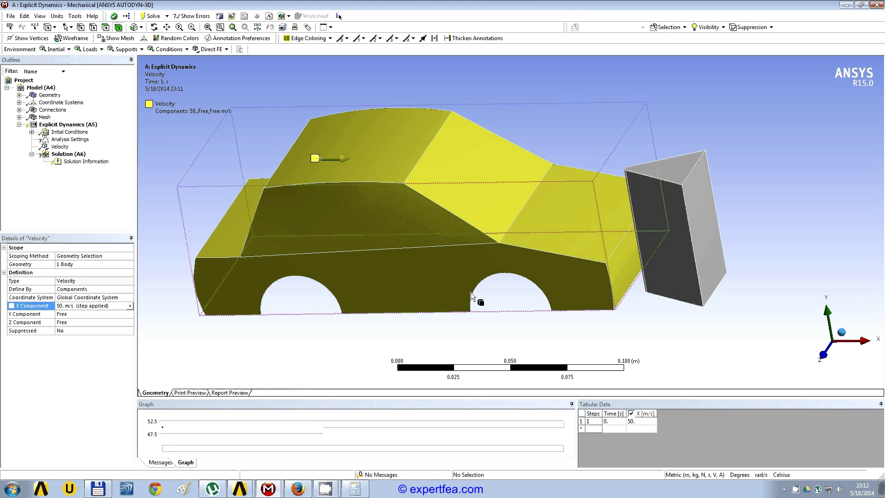
Step: Add a Fixed Support on three faces of the wall block in front of the car
middle_drag(471, 292, 296, 253)
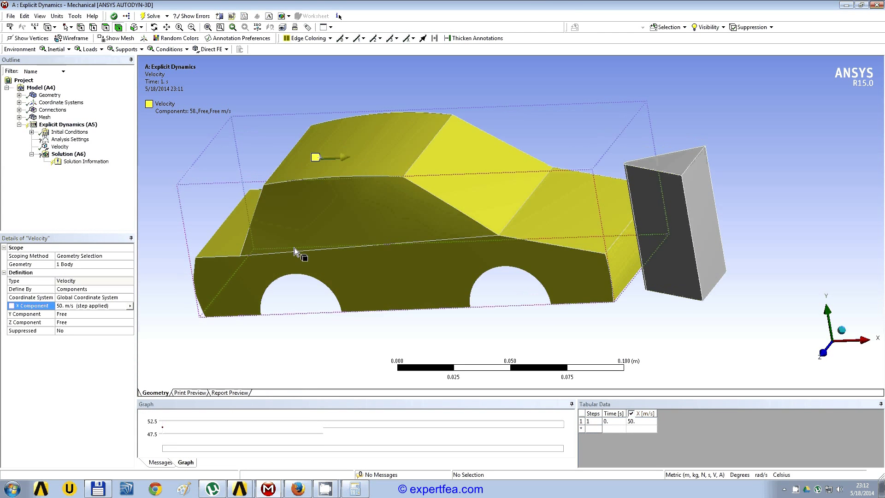
click(83, 125)
click(137, 52)
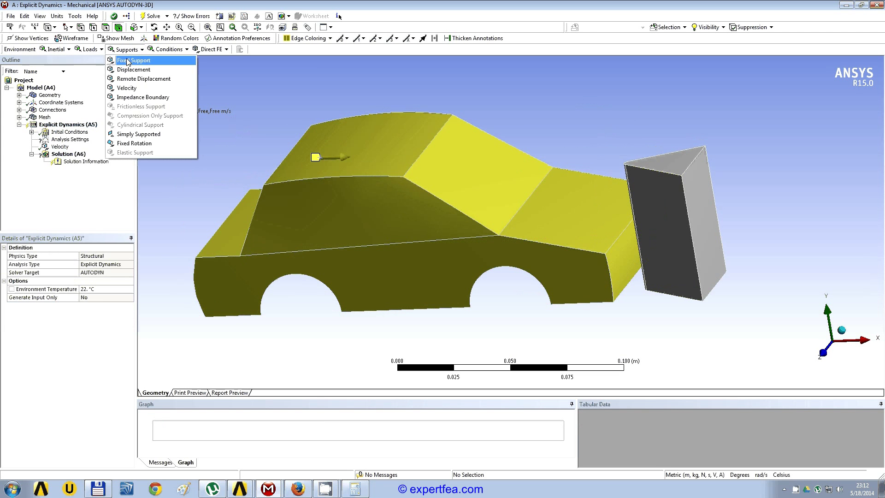
click(128, 61)
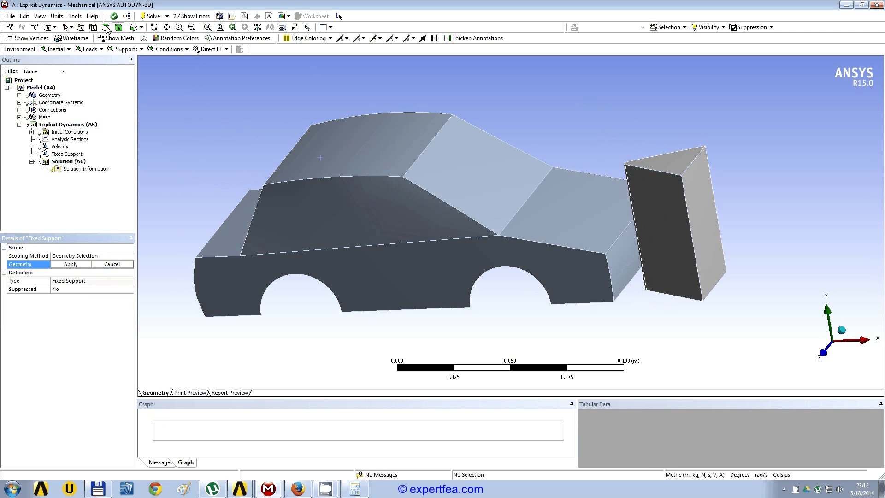
click(689, 201)
middle_drag(690, 200, 702, 183)
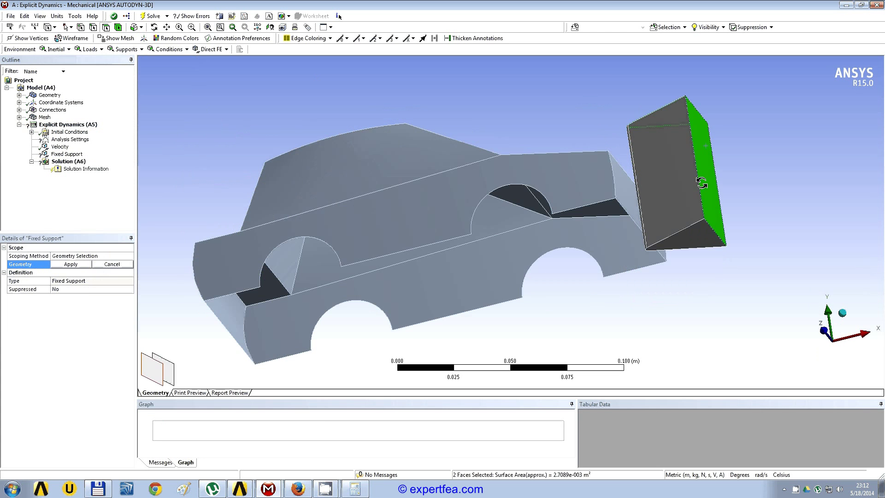
ctrl+click(704, 230)
click(76, 264)
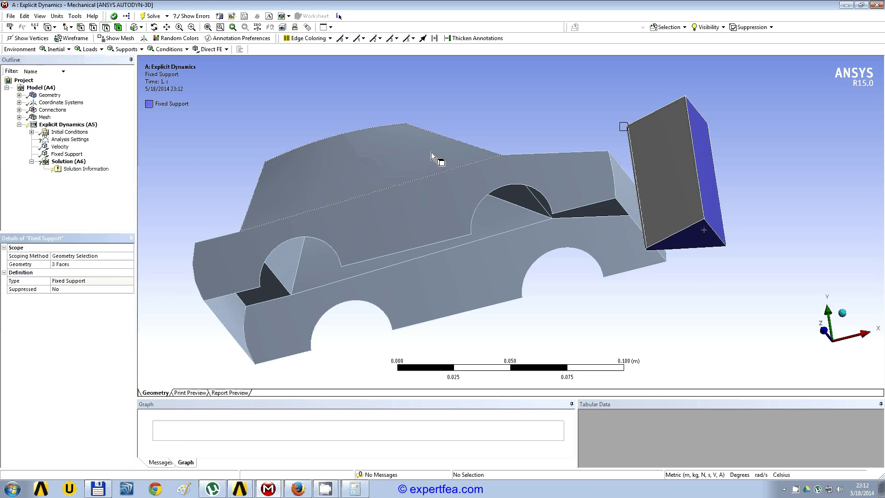
middle_drag(481, 165, 478, 211)
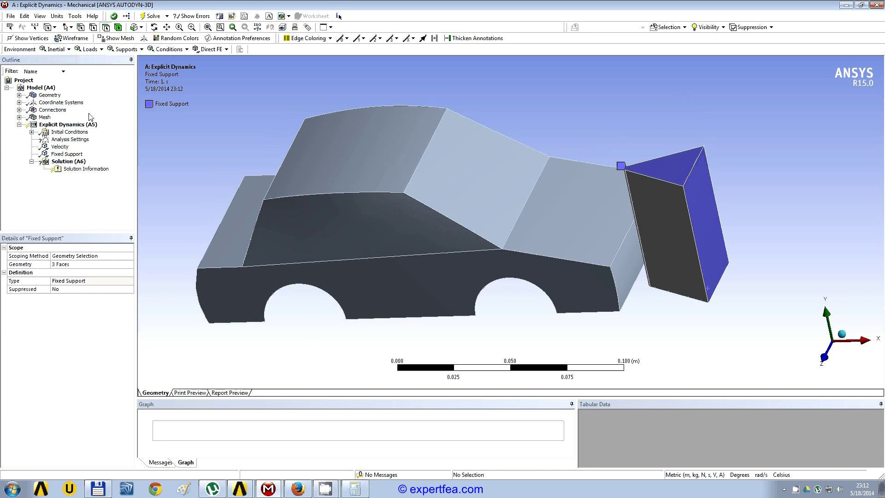
click(90, 128)
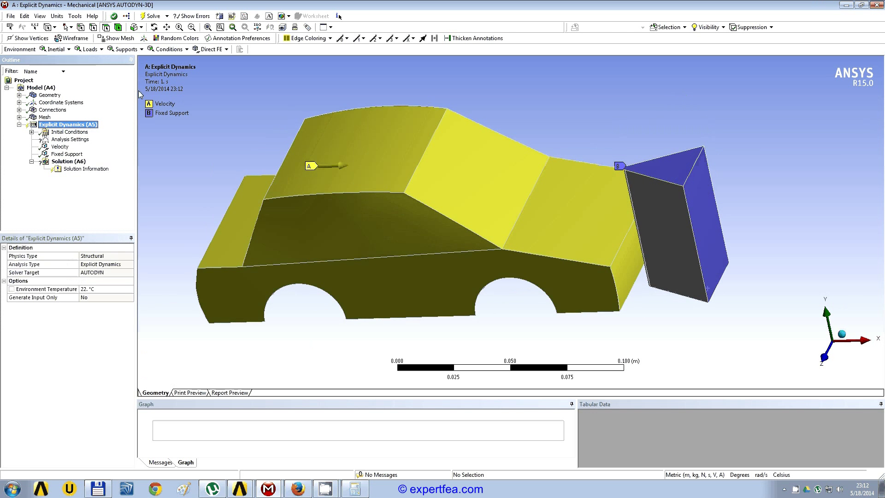
click(134, 50)
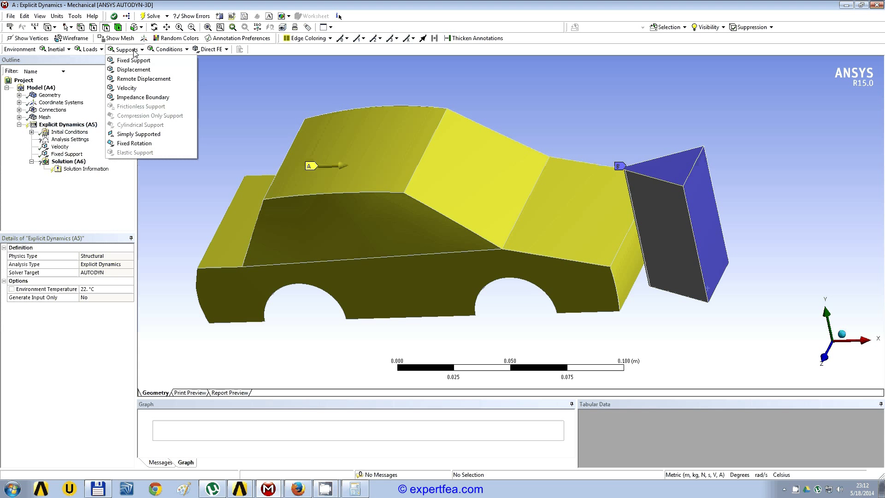
Step: Insert a Displacement support and pick the five bottom and wheel-arch edges on one side
click(152, 74)
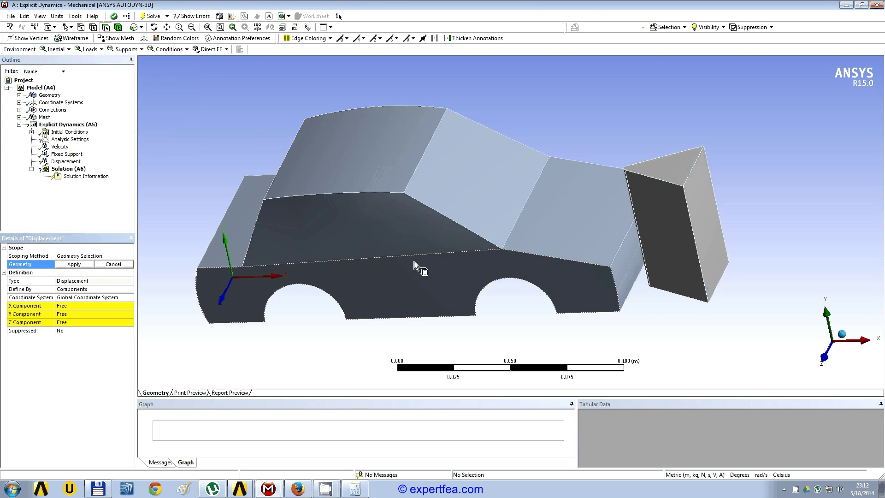
middle_drag(414, 261, 402, 244)
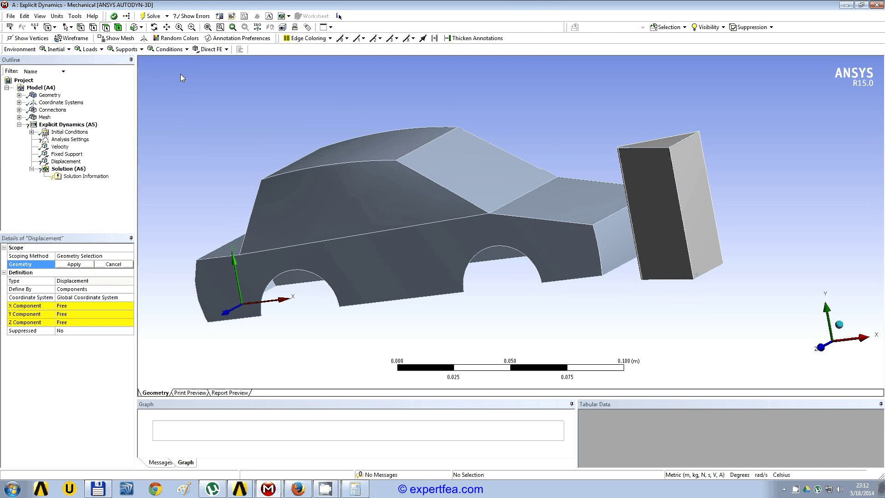
click(93, 27)
click(242, 319)
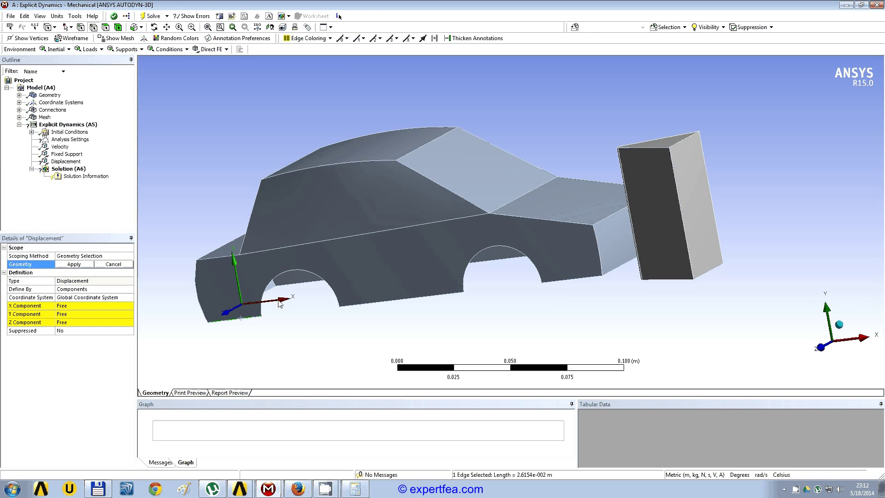
ctrl+click(278, 275)
ctrl+click(368, 303)
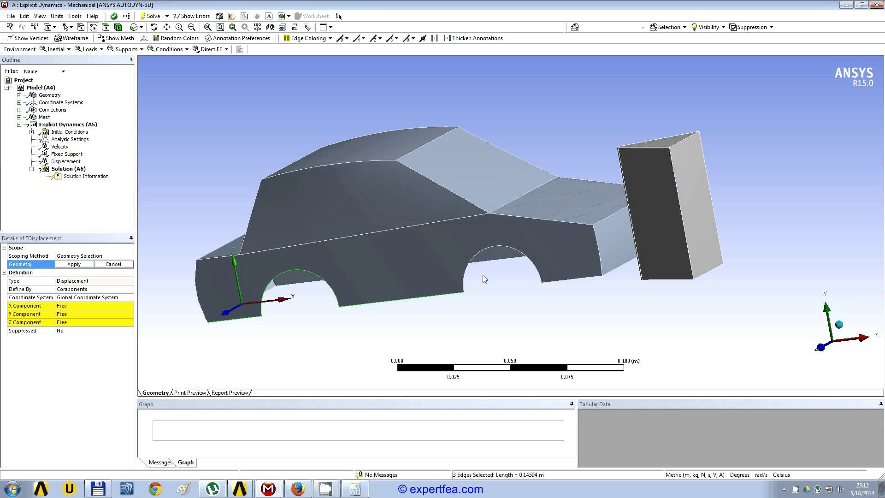
ctrl+click(463, 275)
ctrl+click(561, 281)
Step: Add the matching five edges on the other side and apply all ten edges
middle_drag(561, 281, 406, 339)
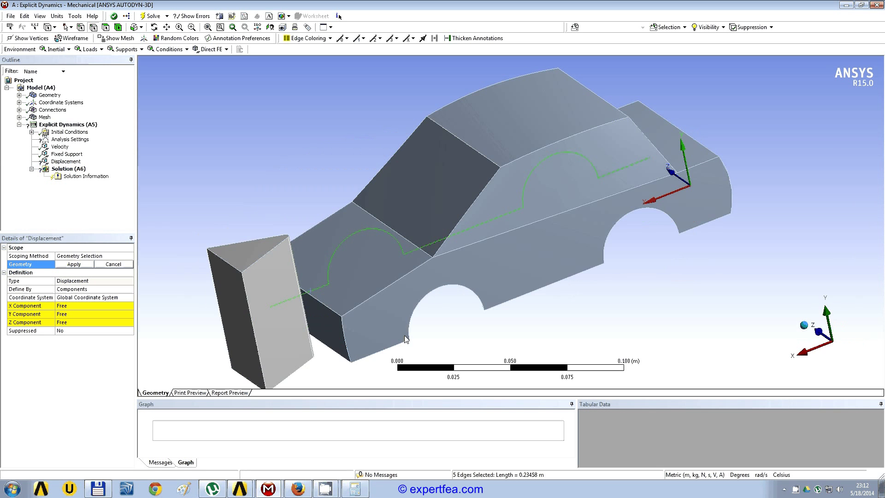
ctrl+click(391, 348)
ctrl+click(445, 286)
ctrl+click(530, 292)
ctrl+click(603, 250)
ctrl+click(694, 231)
middle_drag(328, 210, 662, 184)
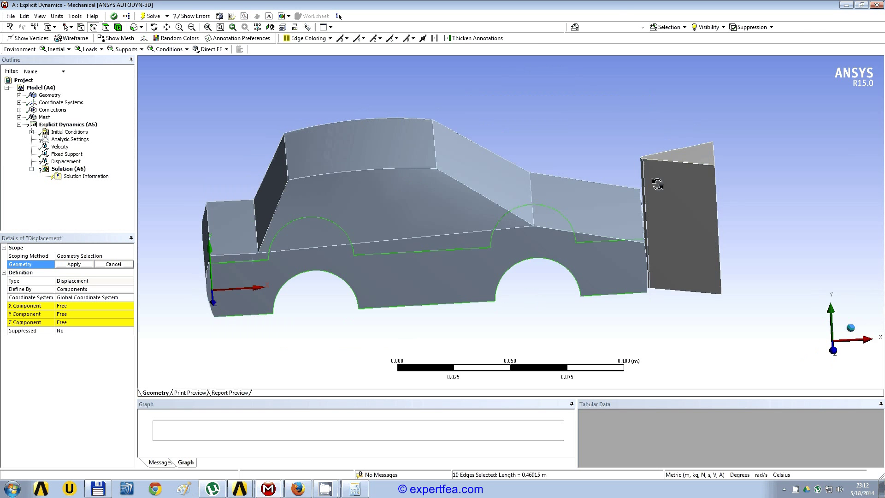
click(75, 264)
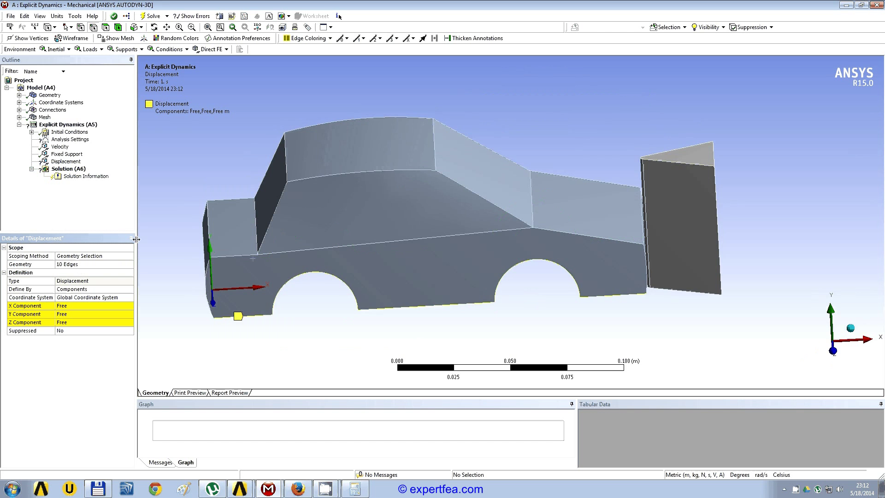
Step: Set the displacement Y component to 0
mouse_move(394, 261)
middle_down()
mouse_move(372, 223)
mouse_move(379, 253)
middle_up()
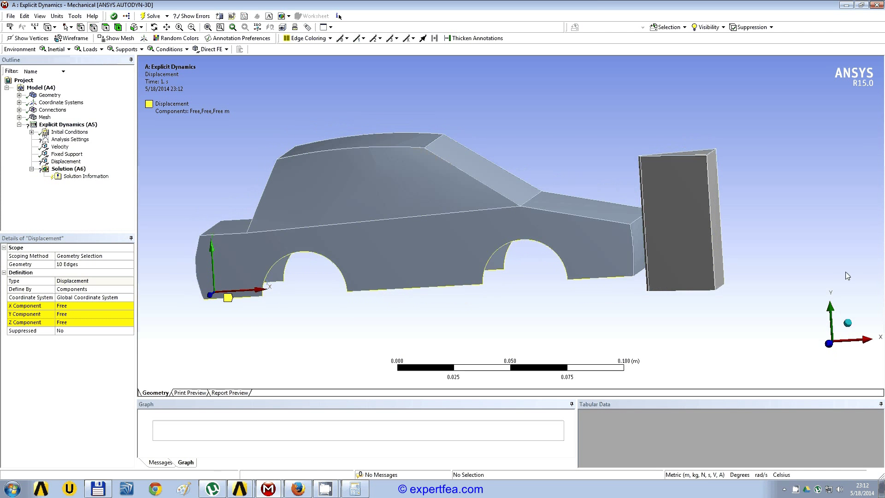
click(69, 314)
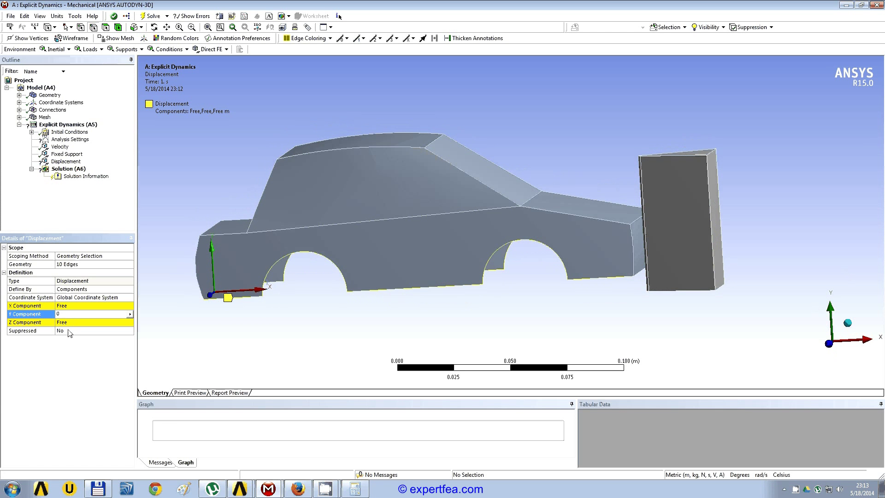
text(0)
key(Return)
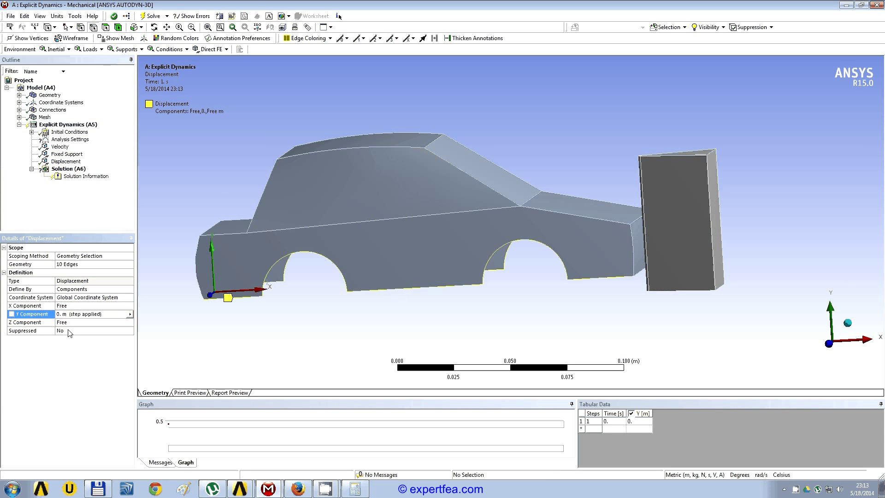
Step: Open Analysis Settings and select the End Time field for editing
click(67, 139)
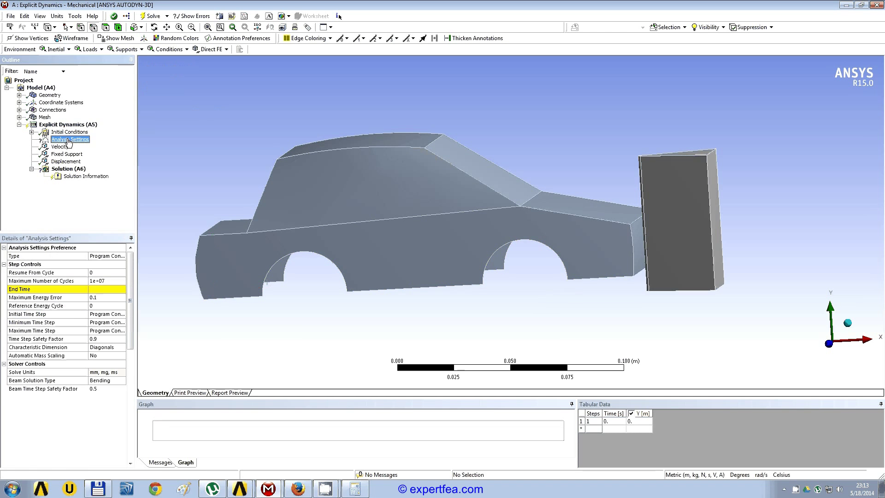
click(99, 289)
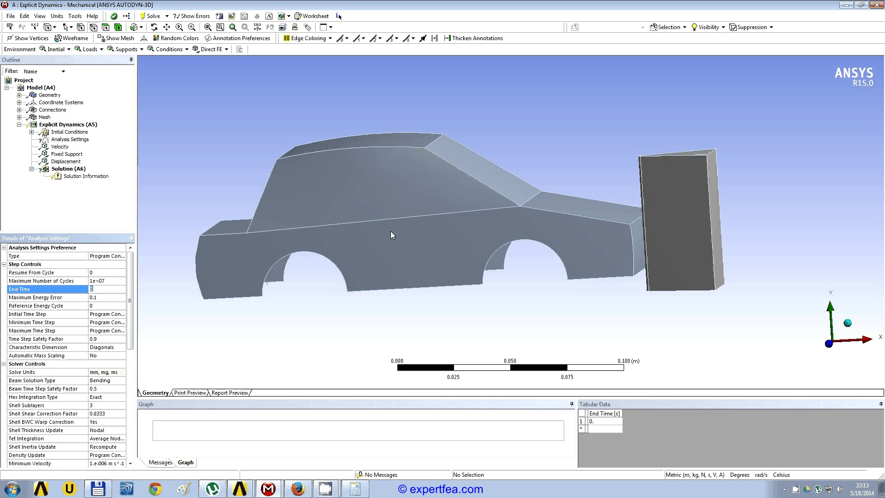
middle_drag(391, 230, 405, 232)
scroll(410, 236, down, 2)
scroll(411, 236, up, 2)
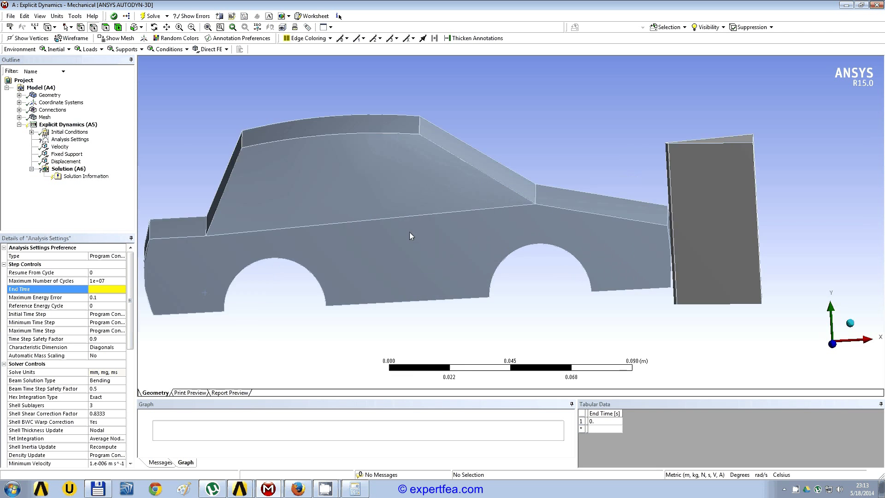
scroll(410, 236, down, 3)
Step: Switch units to Metric (mm, kg, N, s) and pan and zoom the car and block
click(56, 17)
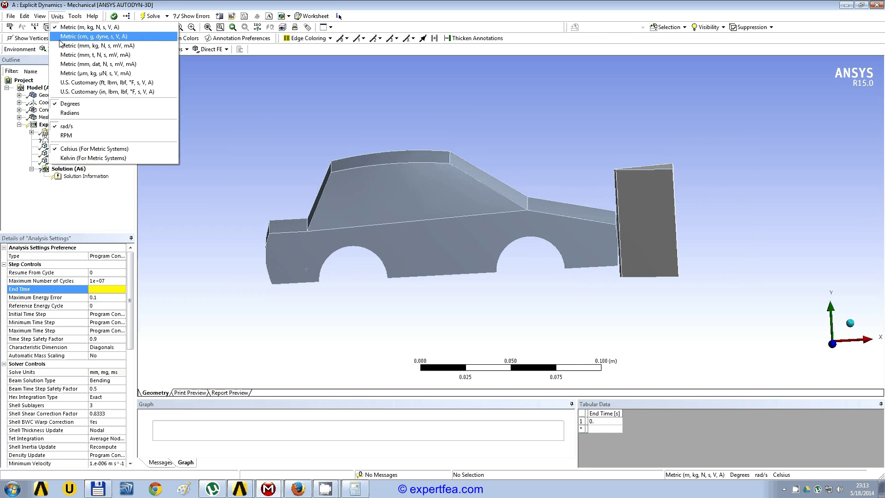
click(60, 45)
scroll(463, 224, down, 4)
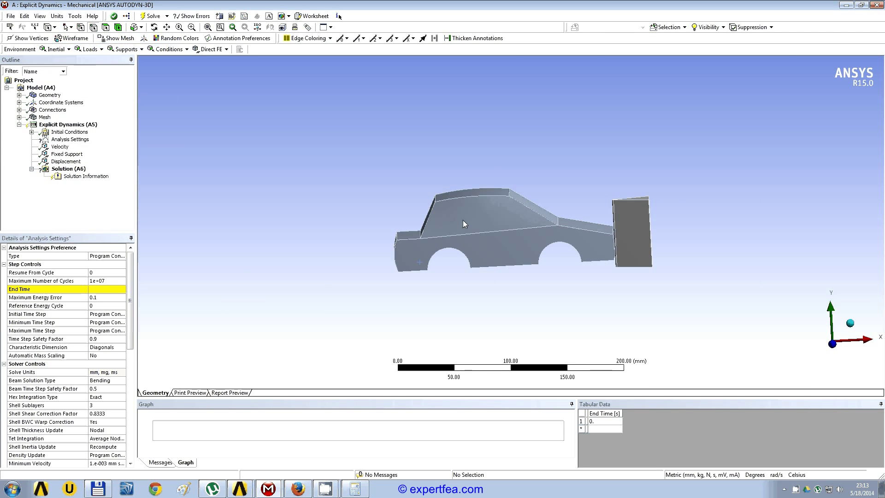
ctrl+middle_drag(463, 220, 487, 352)
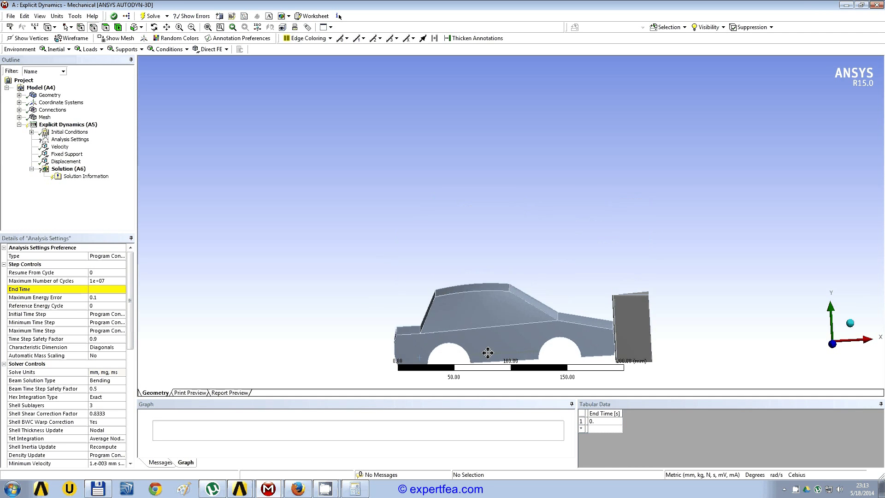
ctrl+middle_drag(638, 342, 643, 324)
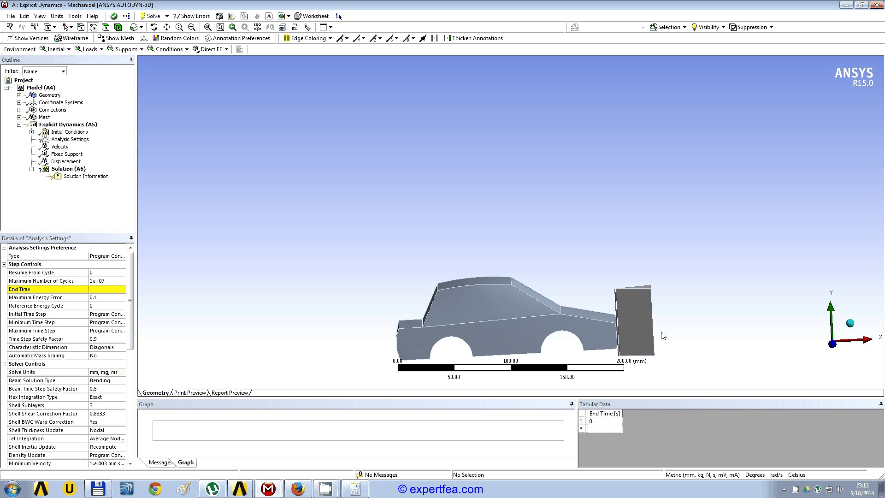
ctrl+middle_drag(657, 337, 636, 315)
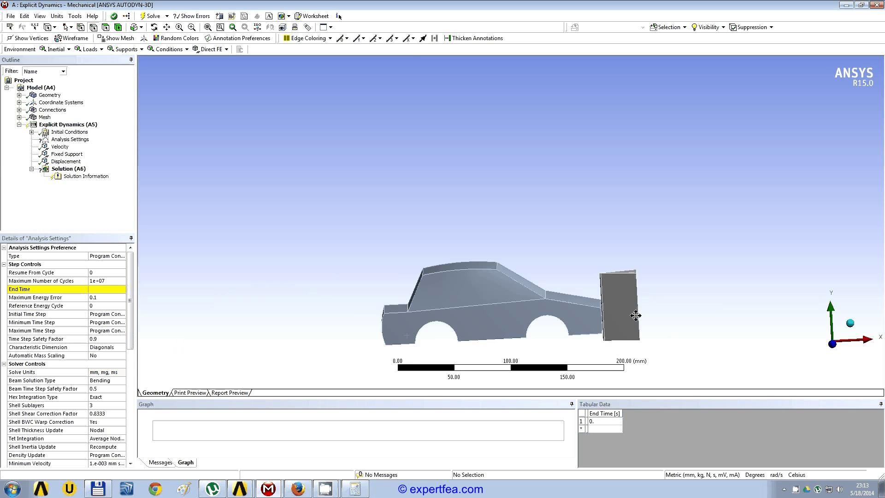
scroll(633, 322, down, 2)
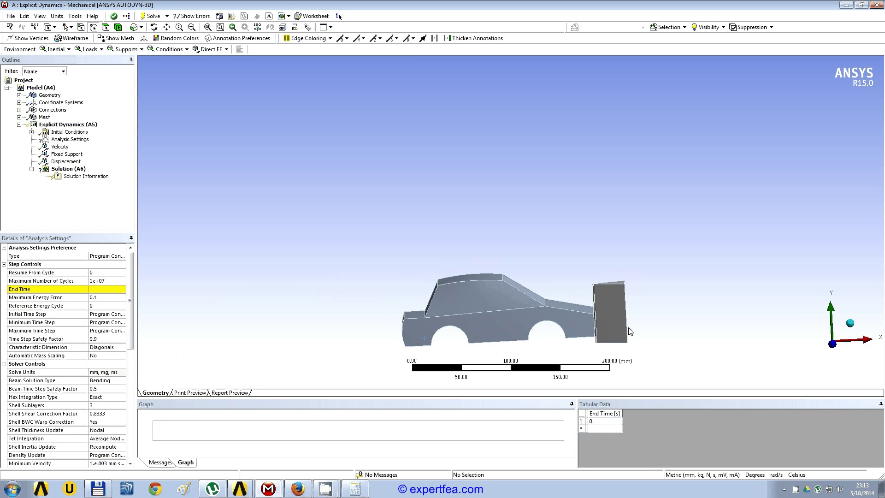
scroll(601, 319, down, 2)
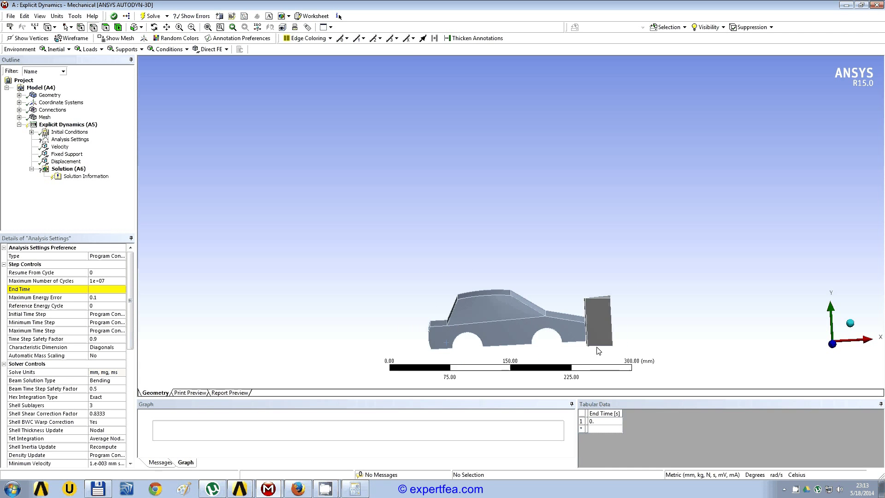
ctrl+middle_drag(599, 351, 555, 359)
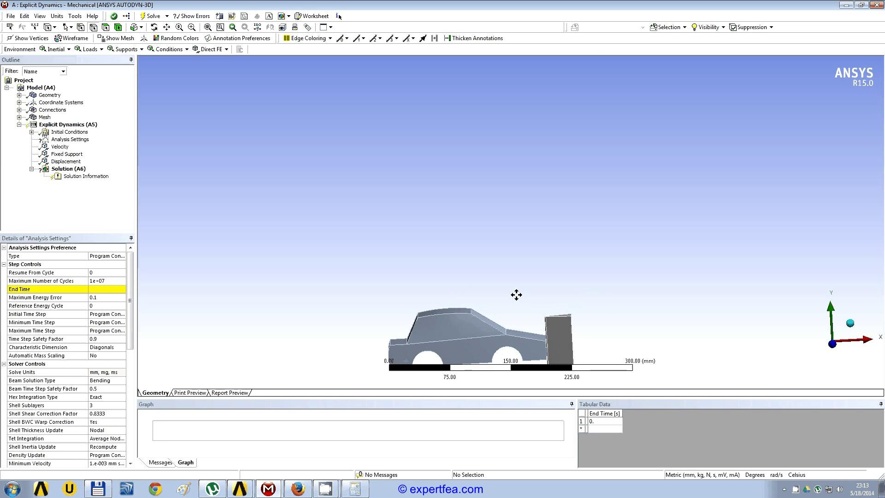
scroll(571, 188, up, 3)
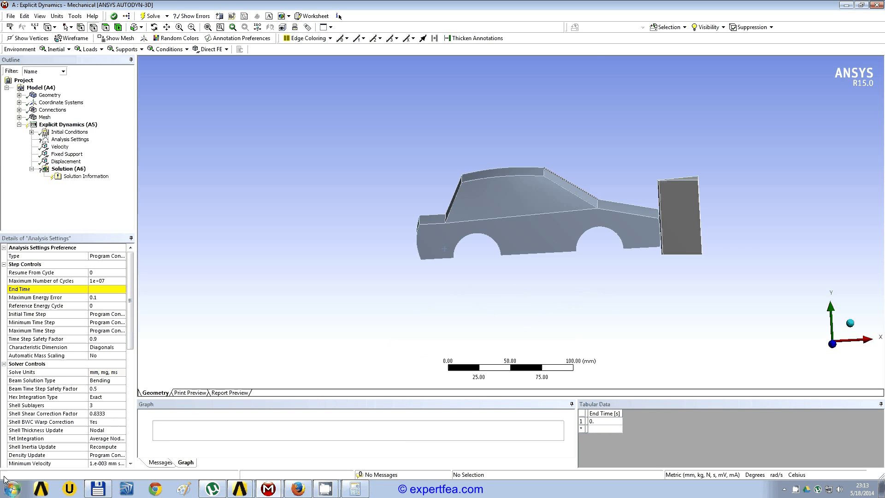
Step: In Notepad, write the proportion 50.000 mm → 1 s, 225 mm → u, u=225*1/50000
click(11, 489)
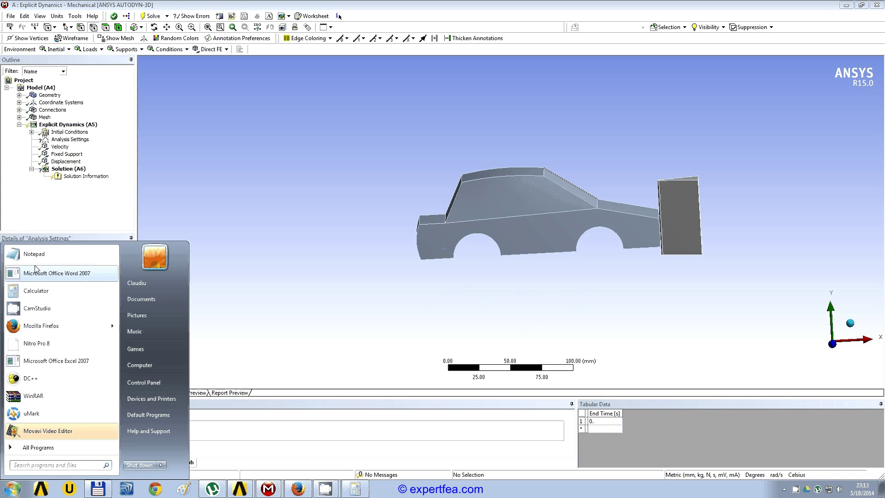
click(34, 254)
drag(307, 114, 375, 158)
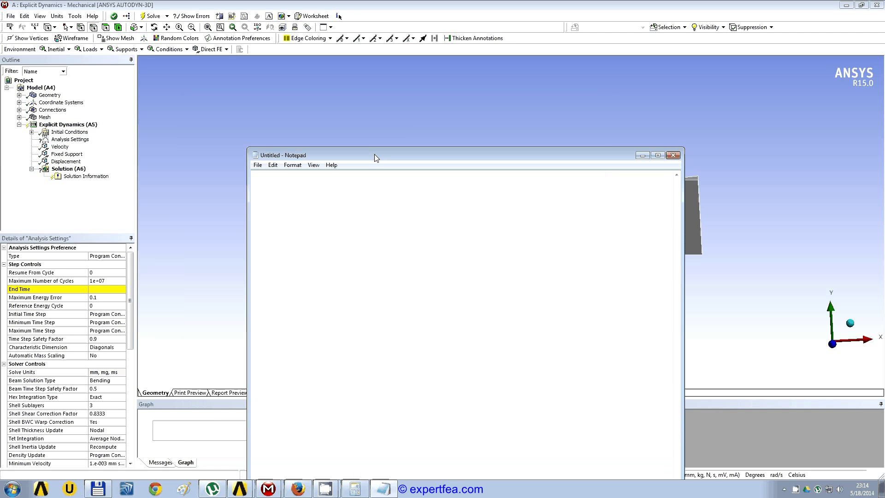
text(50.000 mm...................... 1 s)
key(Return)
text(225 mm........................... u)
key(Return)
key(Return)
text(u=225)
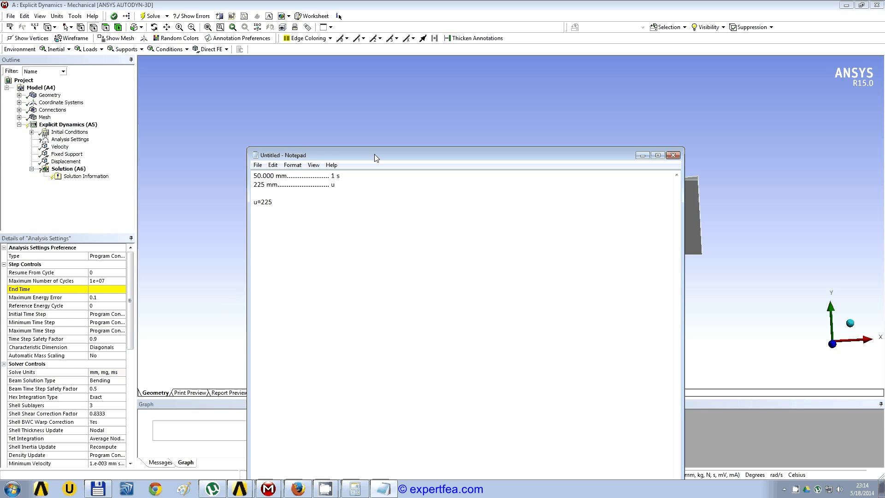
text(*1)
text(/)
text(500)
text(00)
text(.)
Step: Compute 225/50000 = 0.0045 in Calculator
click(364, 488)
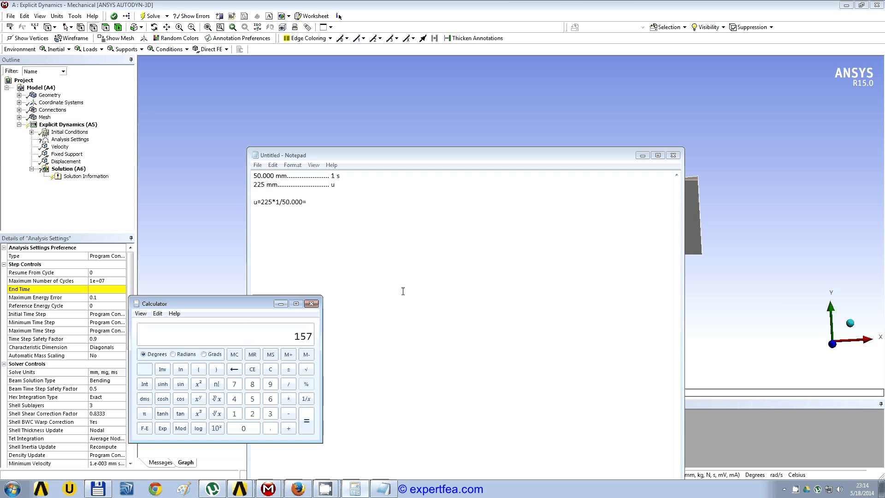
click(252, 369)
text(225)
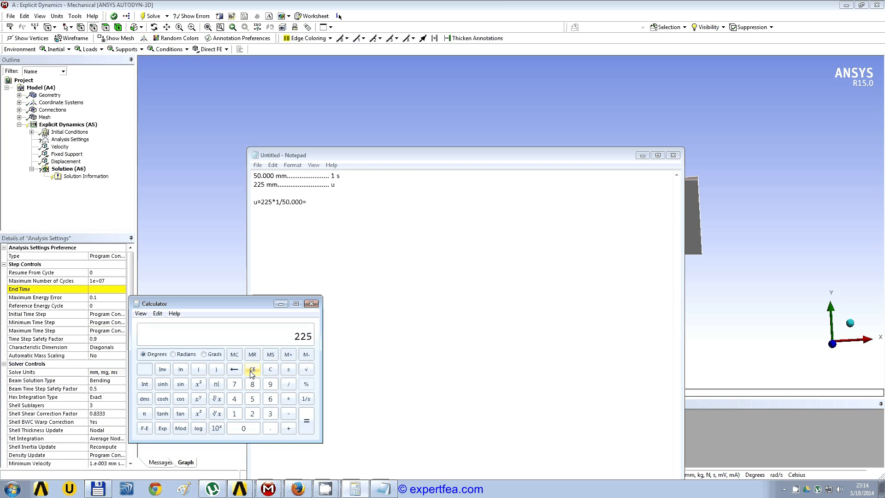
text(/50000)
key(Return)
Step: Note 0.0045 s in Notepad, copy it, and close Notepad without saving
click(323, 203)
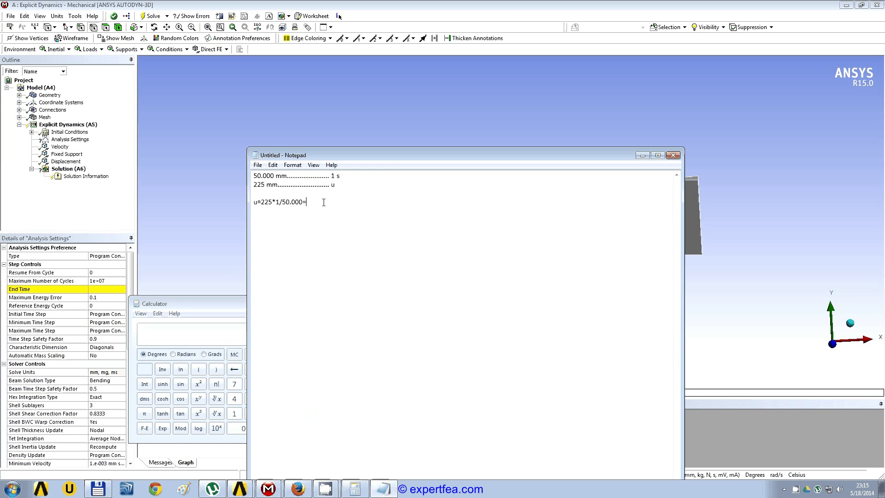
text(0.0045 s)
drag(307, 203, 327, 203)
key(ctrl+c)
click(673, 155)
click(460, 245)
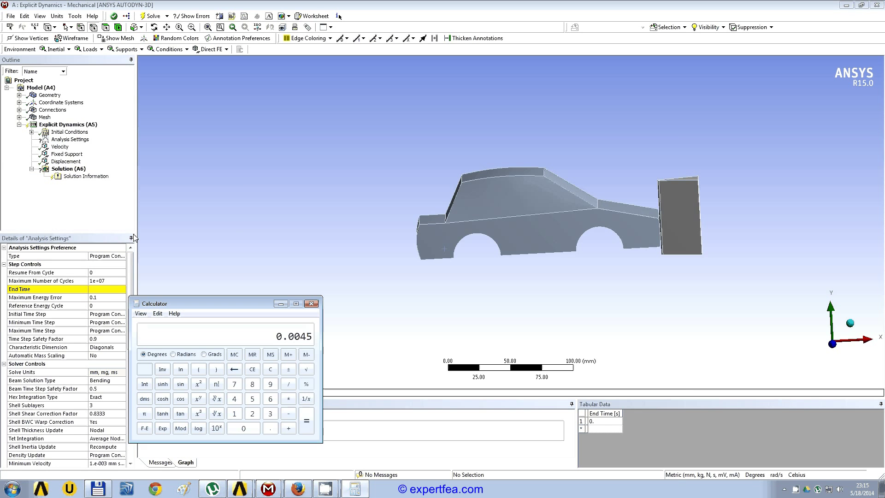
Step: Set the End Time to 4.5e-003 s by pasting 0.0045
click(105, 289)
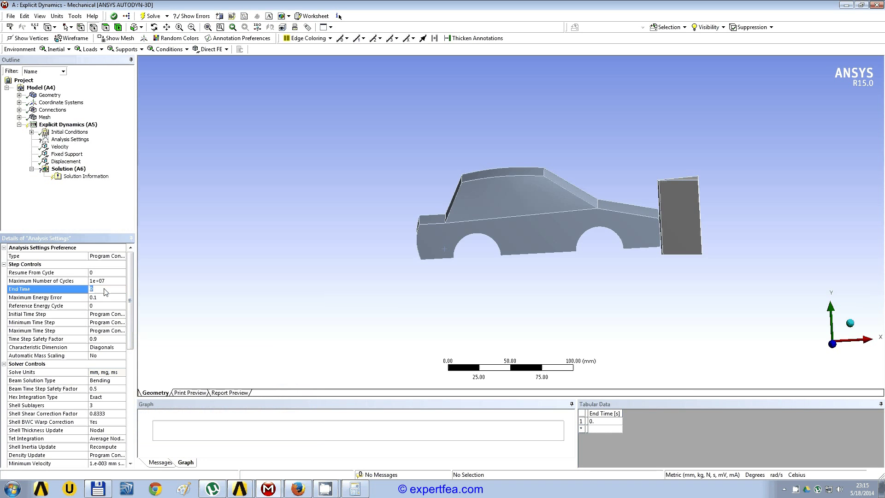
key(ctrl+v)
key(Return)
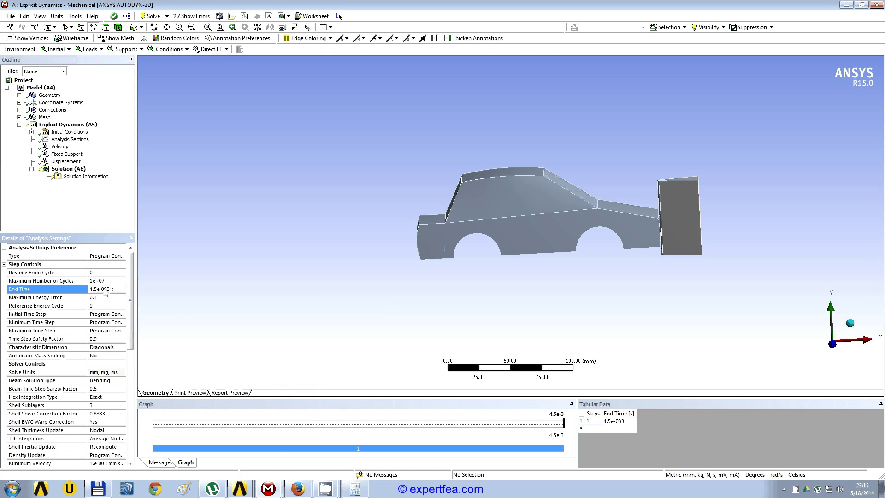
Step: Add Total Deformation, Directional Deformation and Directional Velocity results under Solution
click(69, 168)
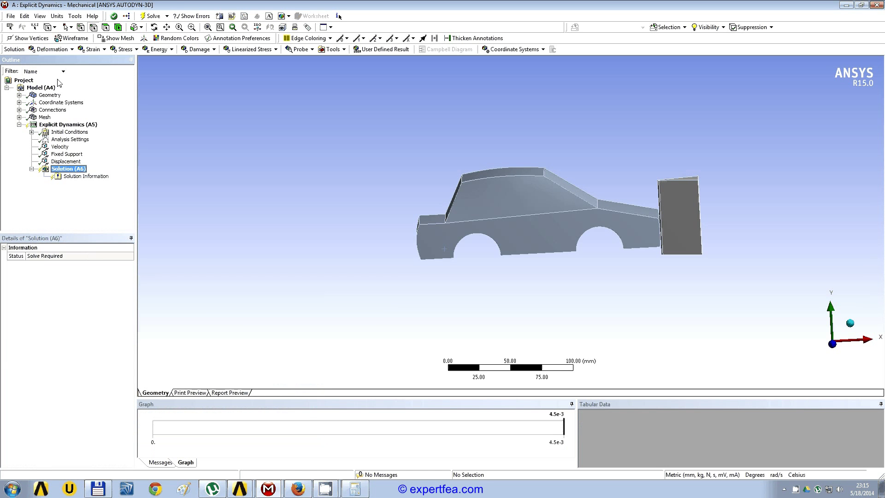
click(52, 49)
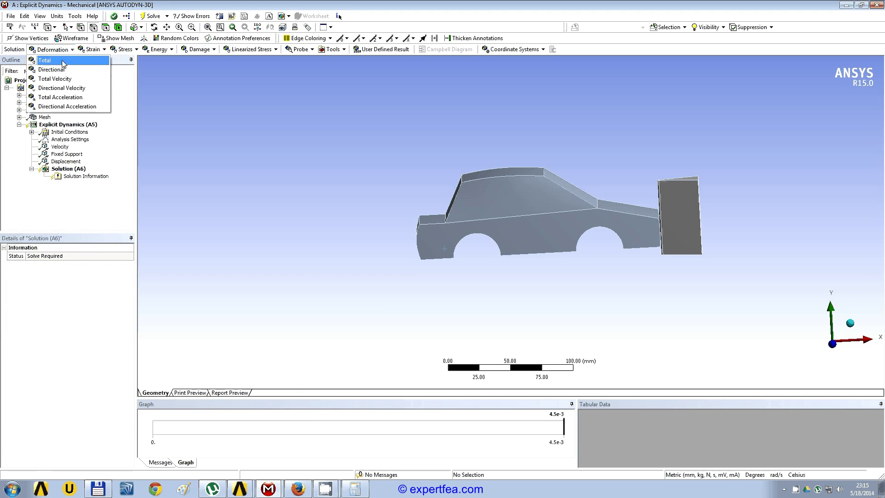
click(62, 61)
click(52, 49)
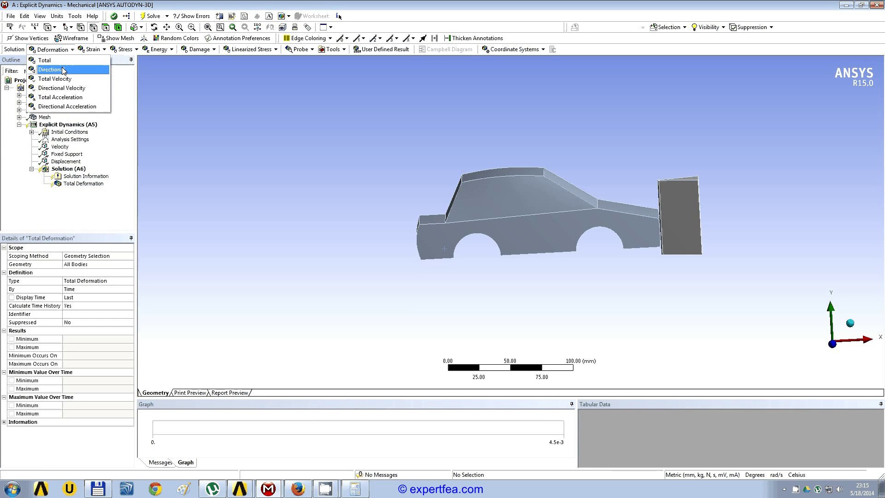
click(67, 71)
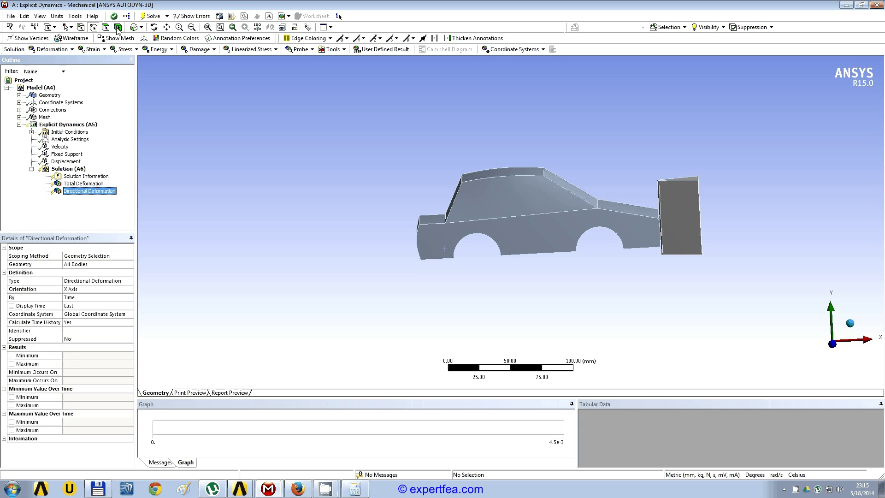
click(51, 50)
click(92, 87)
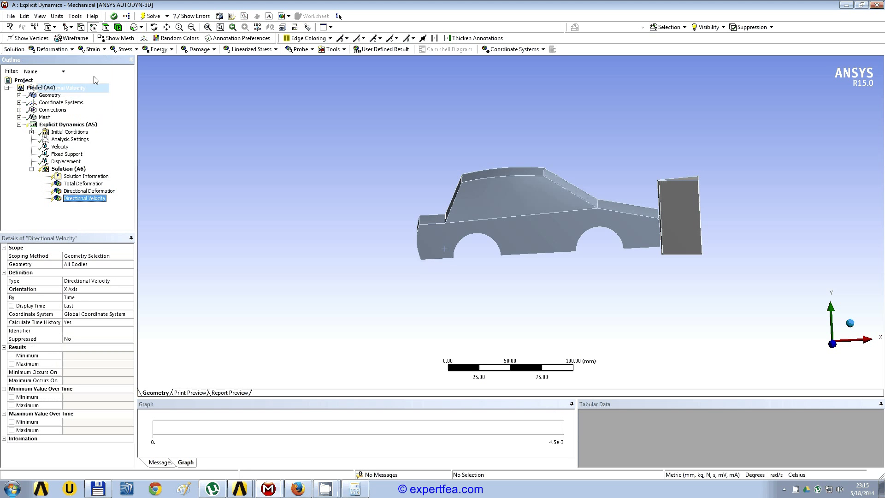
Step: Add Equivalent Plastic Strain and Equivalent (von-Mises) Stress results
click(95, 50)
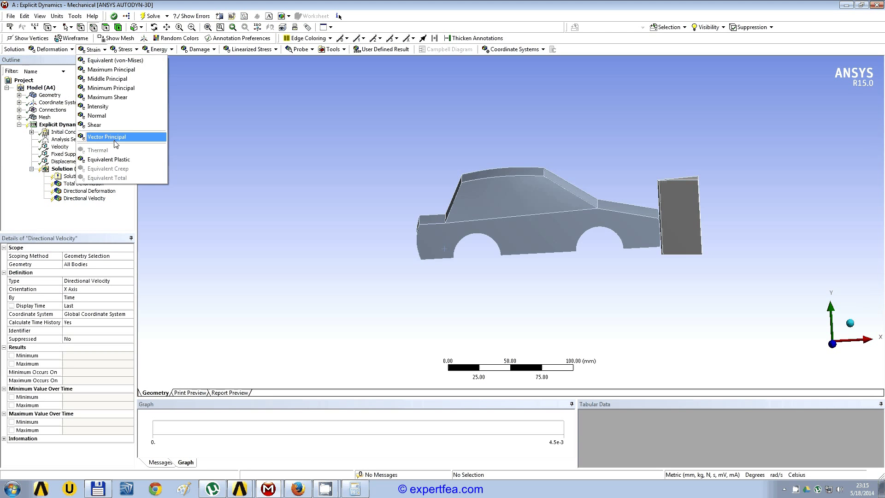
click(109, 159)
click(137, 49)
click(131, 60)
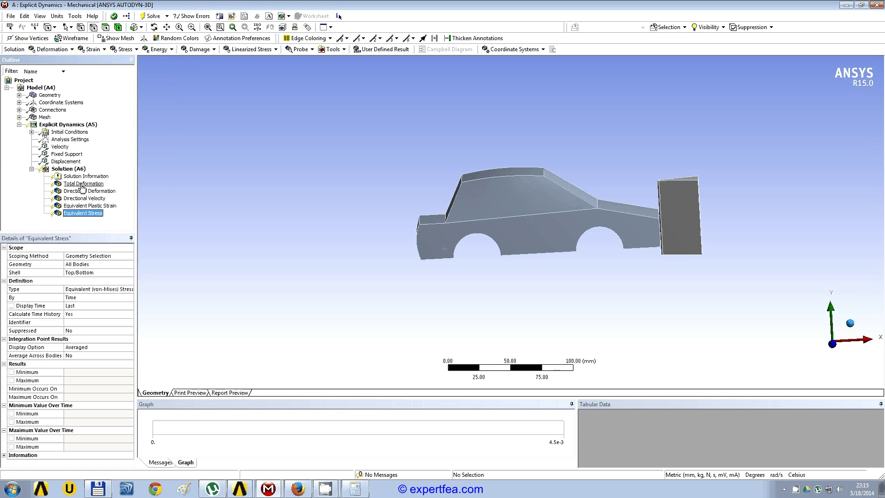
Step: Scope the Total Deformation and Directional Deformation results to the car body
shift+click(81, 184)
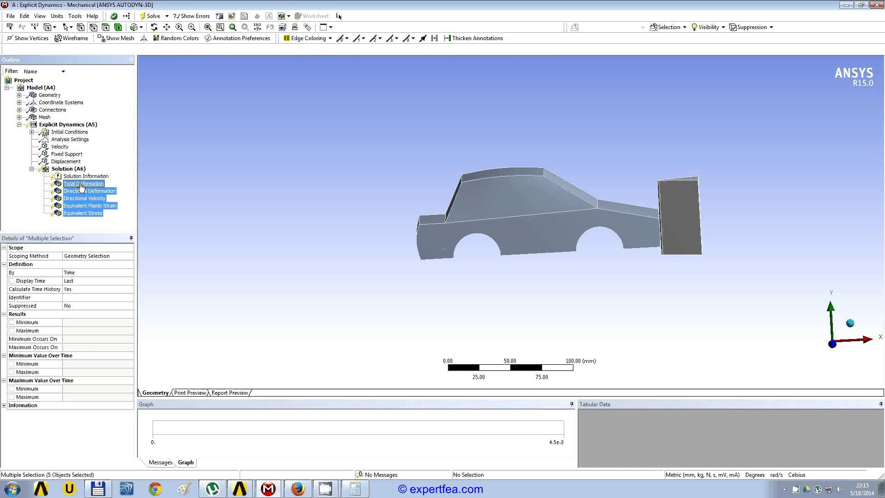
drag(652, 168, 405, 238)
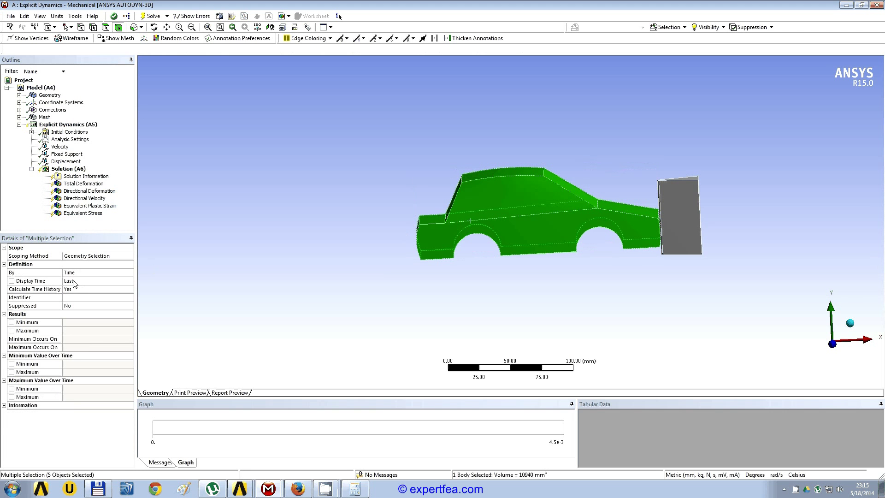
click(88, 187)
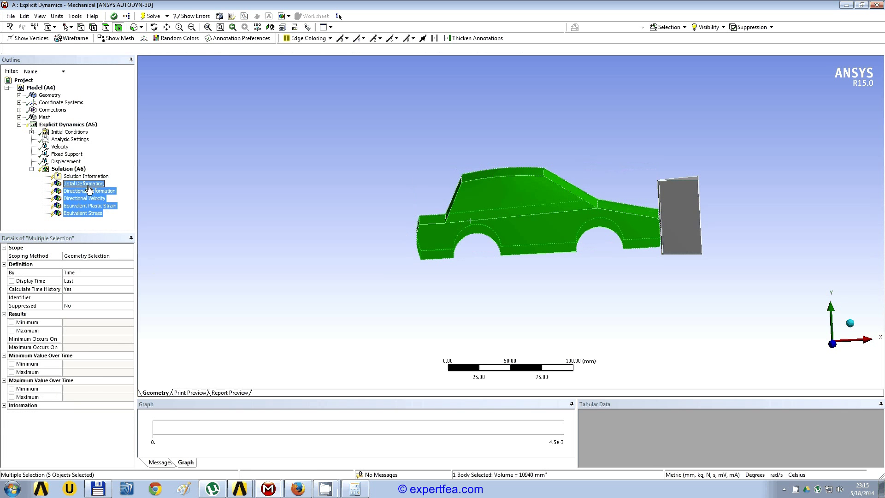
click(88, 185)
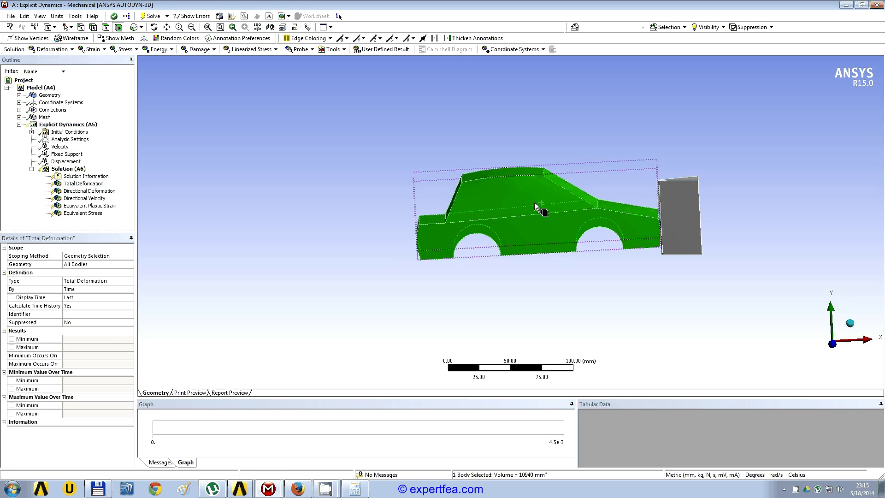
click(90, 191)
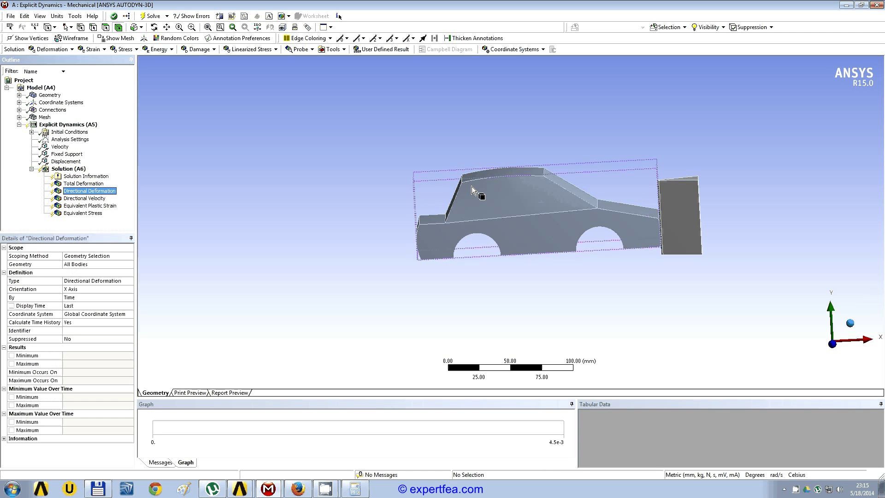
click(471, 186)
click(80, 264)
click(79, 264)
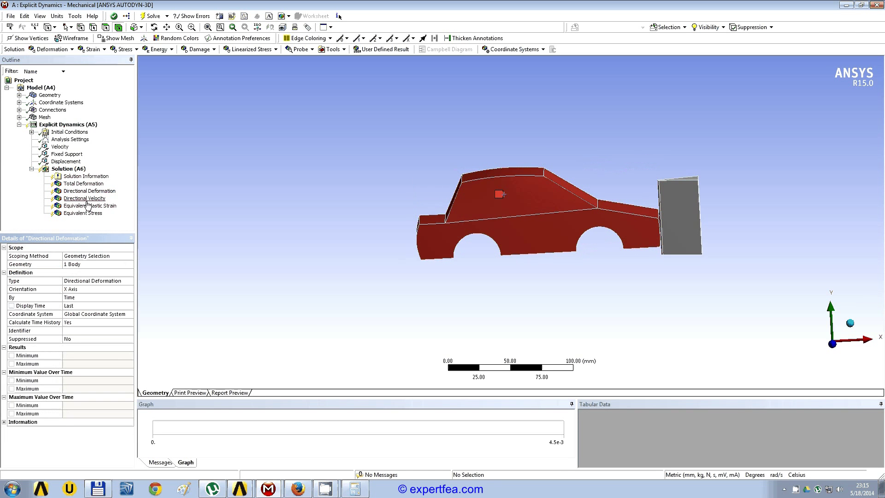
Step: Scope the Directional Velocity, Equivalent Plastic Strain and Equivalent Stress results to the car body
click(85, 199)
click(463, 194)
click(81, 264)
click(81, 265)
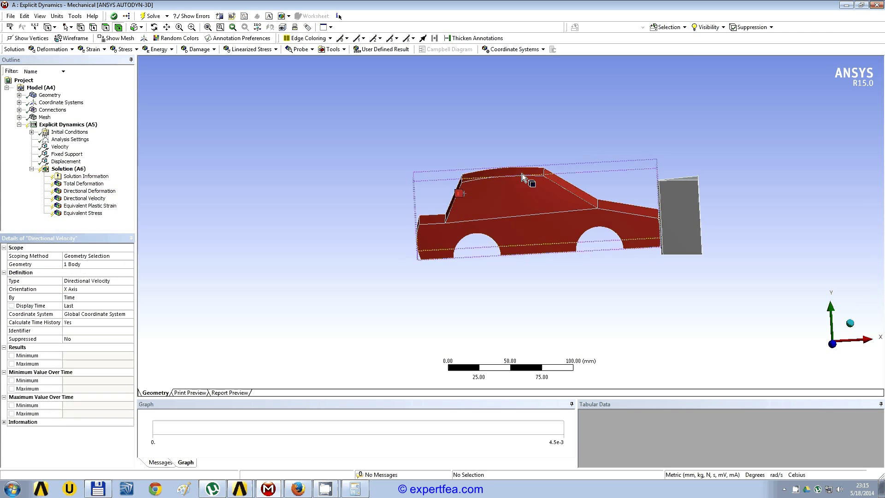
ctrl+middle_drag(357, 173, 157, 195)
click(90, 206)
click(288, 223)
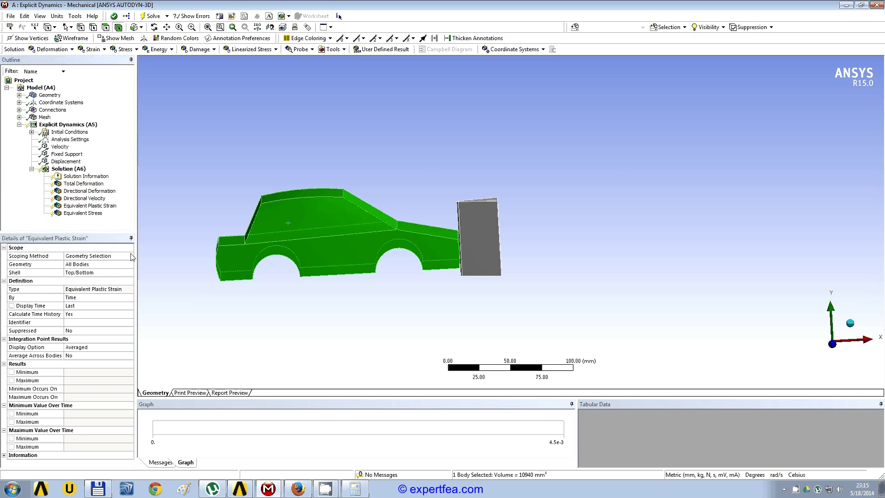
click(83, 265)
click(82, 213)
click(288, 225)
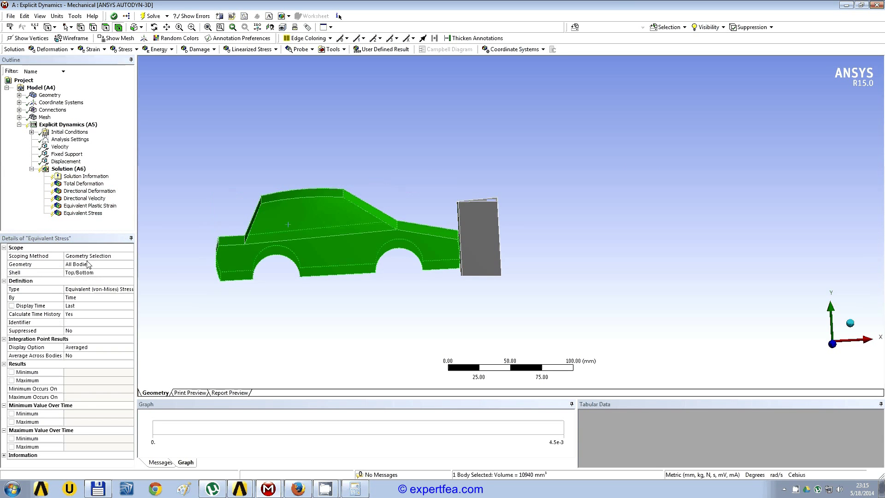
click(81, 265)
click(80, 264)
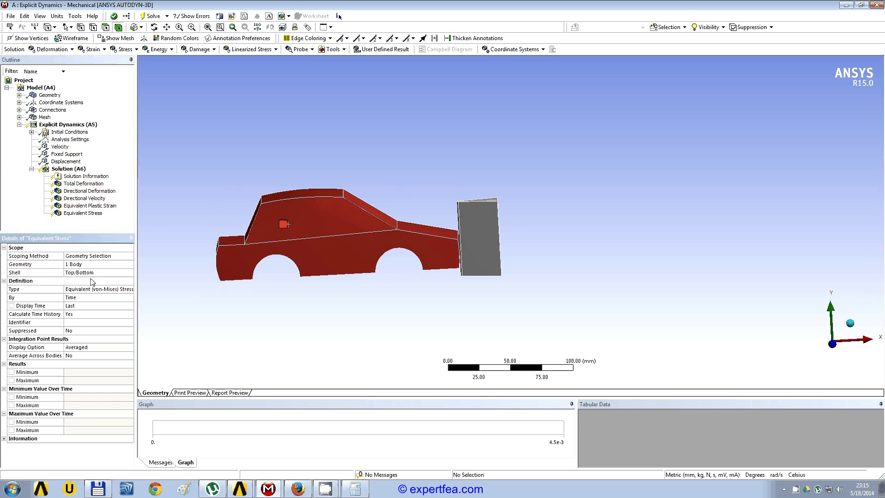
Step: Adjust the view of the car to an oblique angle and start the explicit solve
click(85, 198)
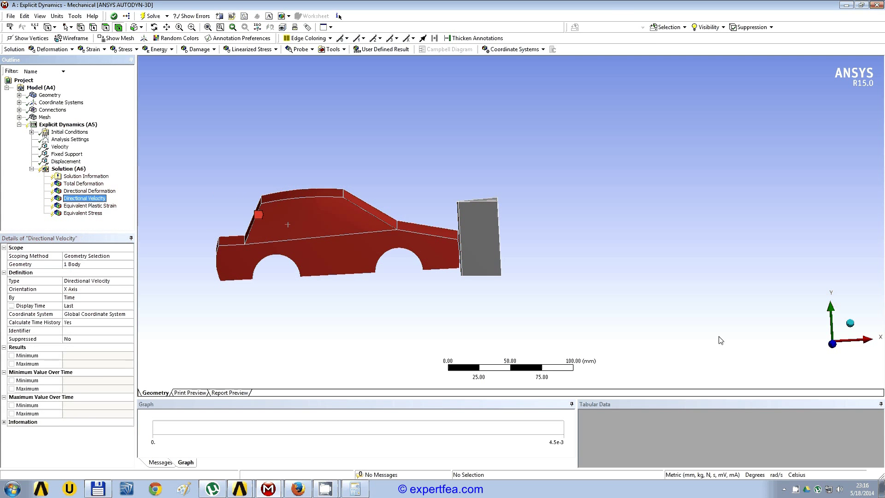
middle_drag(480, 267, 420, 253)
scroll(189, 211, up, 3)
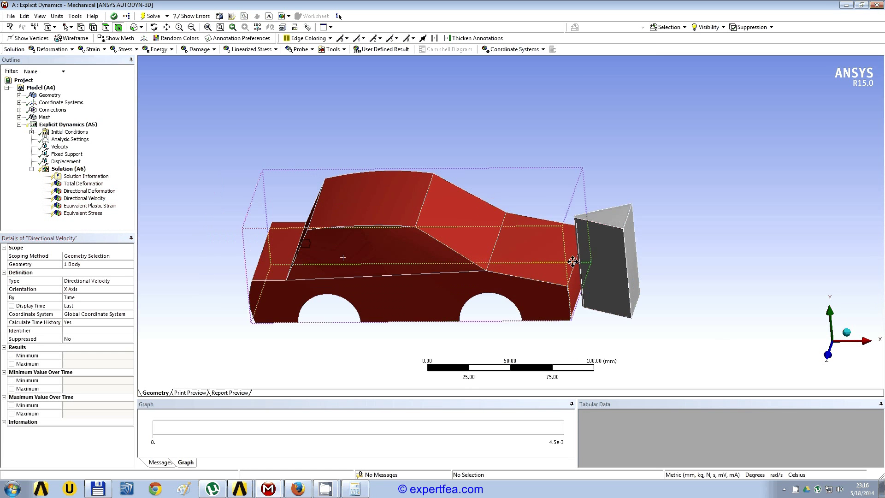
drag(137, 211, 124, 211)
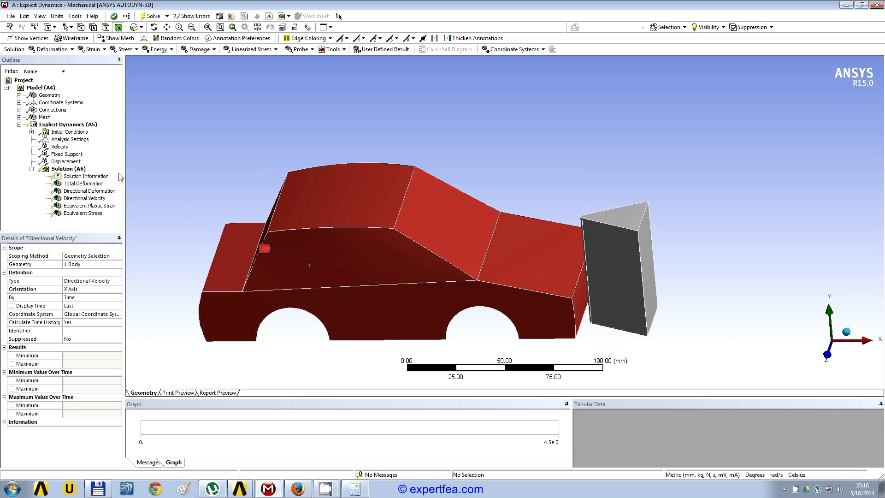
click(152, 17)
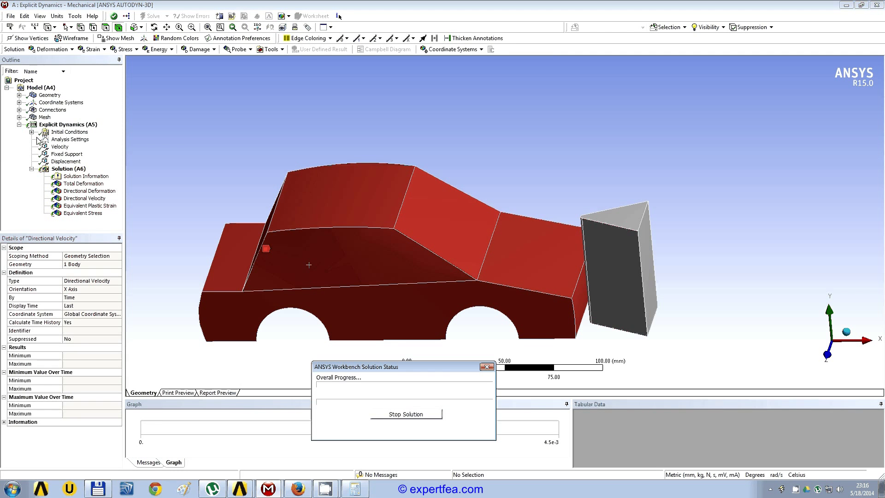
Step: Watch the solver output, stop the solve at cycle 2291, and display Total Deformation (39.743 mm max)
click(19, 117)
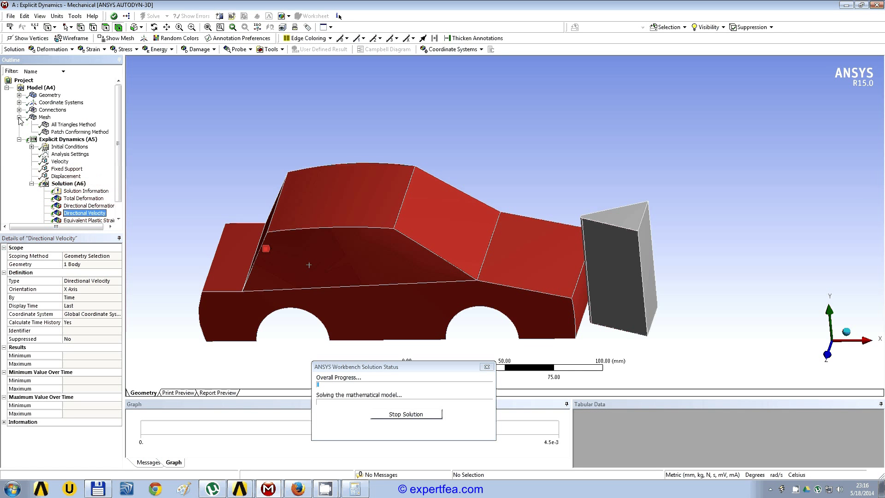
click(86, 191)
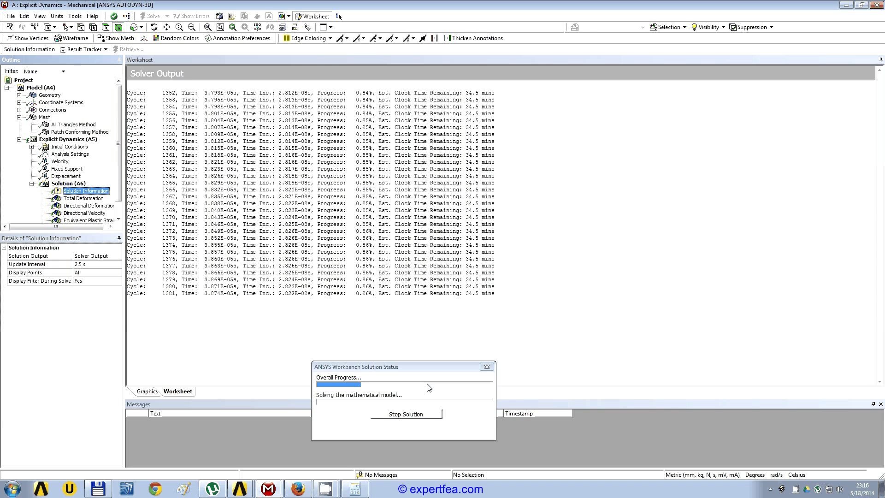
click(428, 415)
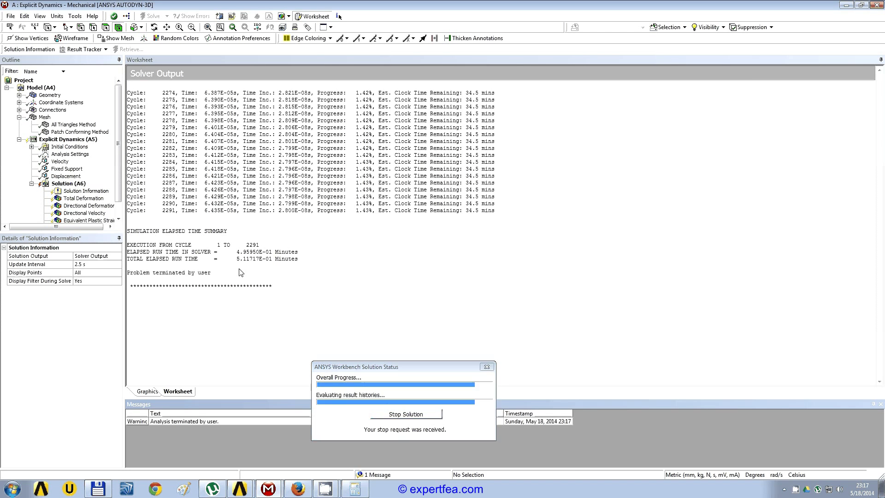
click(89, 199)
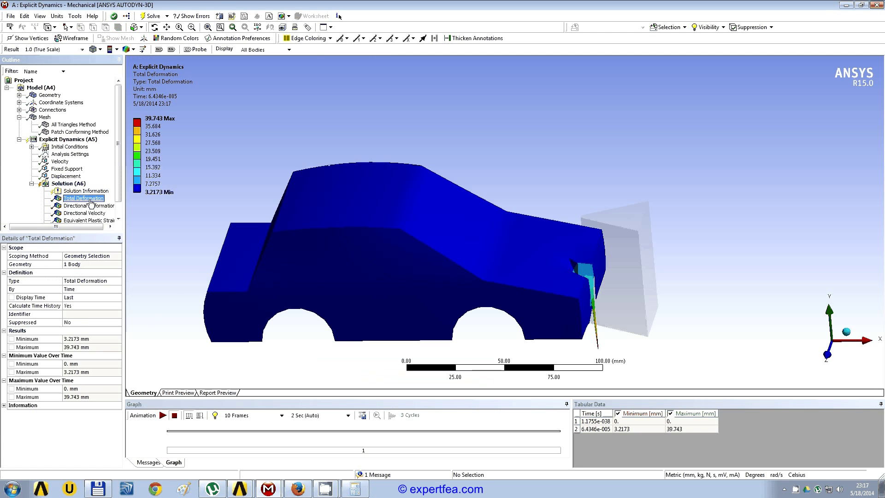
Step: Review the partial Directional Velocity and Total Deformation results, check a car body, then display the mesh
middle_drag(498, 205, 553, 259)
click(83, 213)
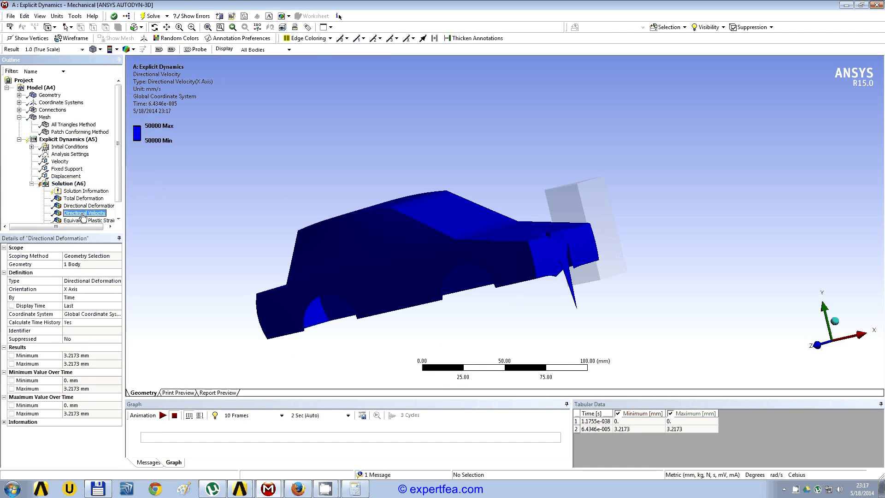
click(83, 198)
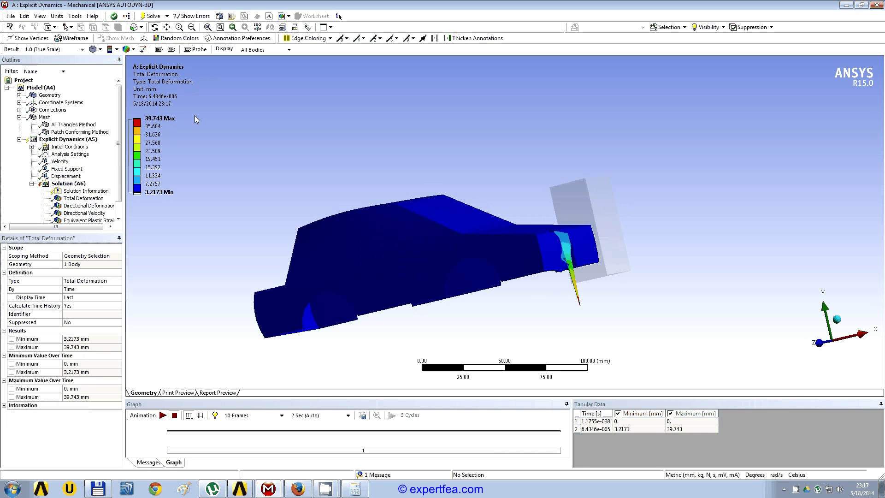
click(18, 95)
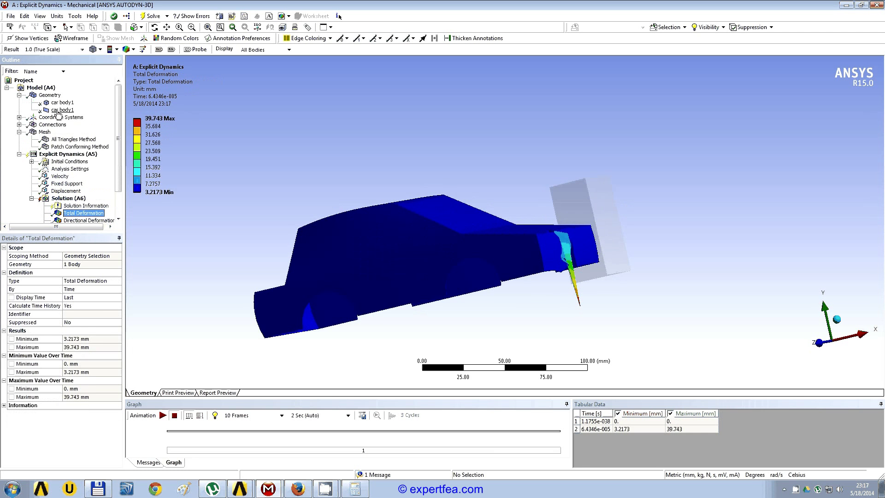
click(60, 110)
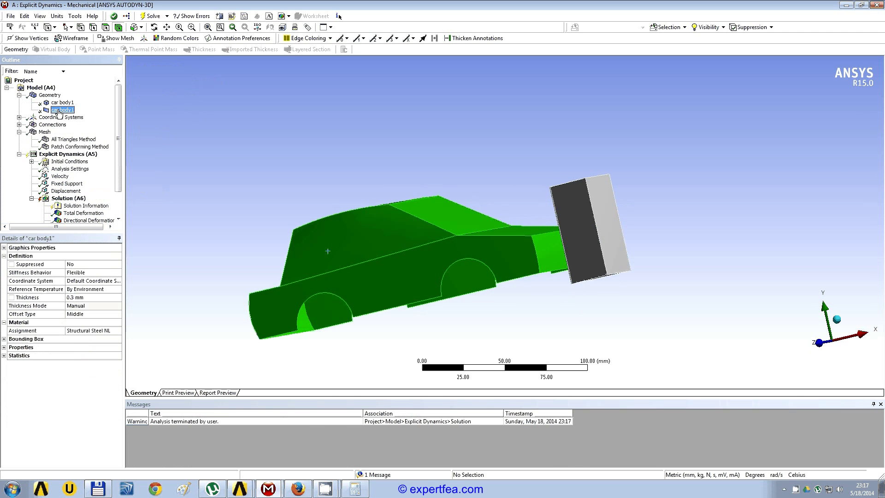
click(20, 95)
click(45, 117)
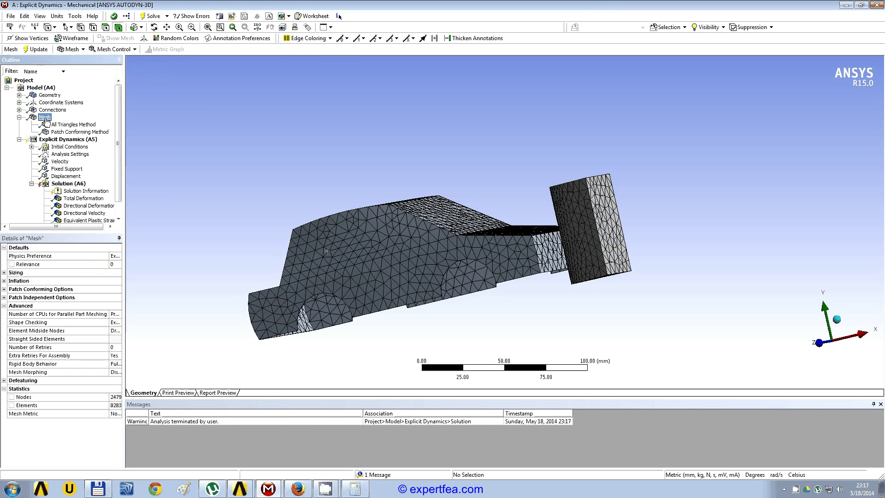
Step: Set the mesh Relevance to -100 and update the mesh
drag(125, 266, 189, 267)
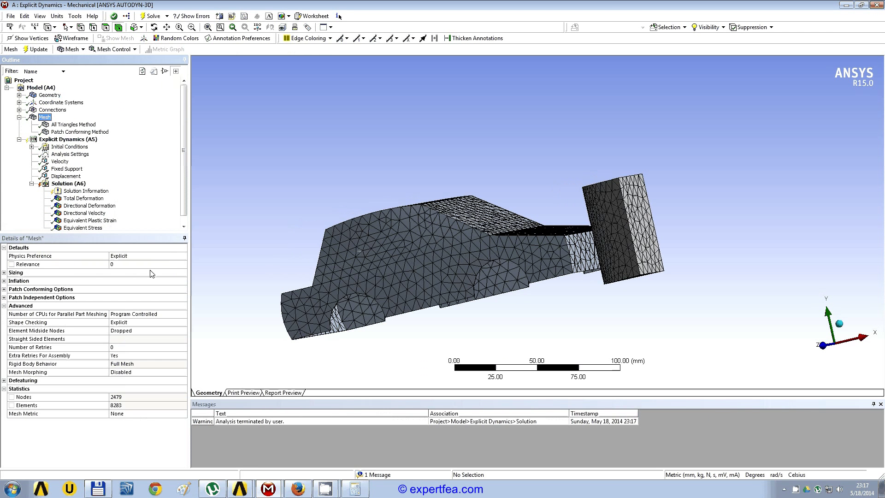
click(121, 266)
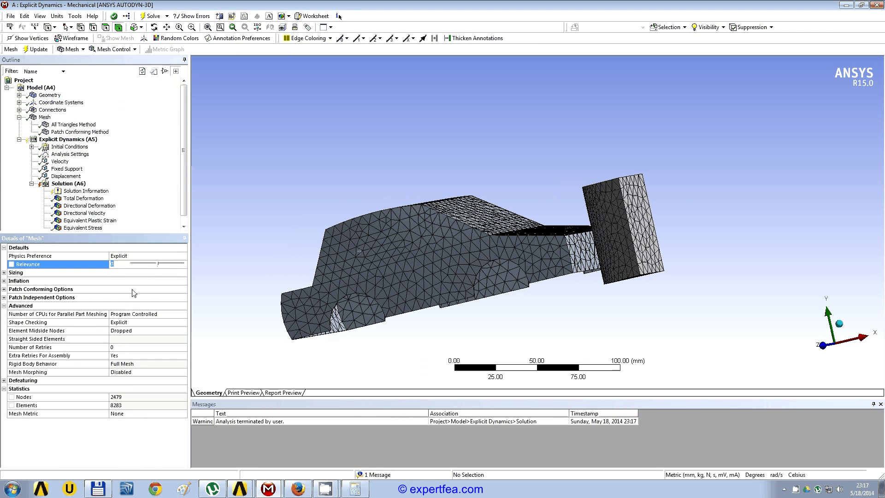
text(-100)
key(Return)
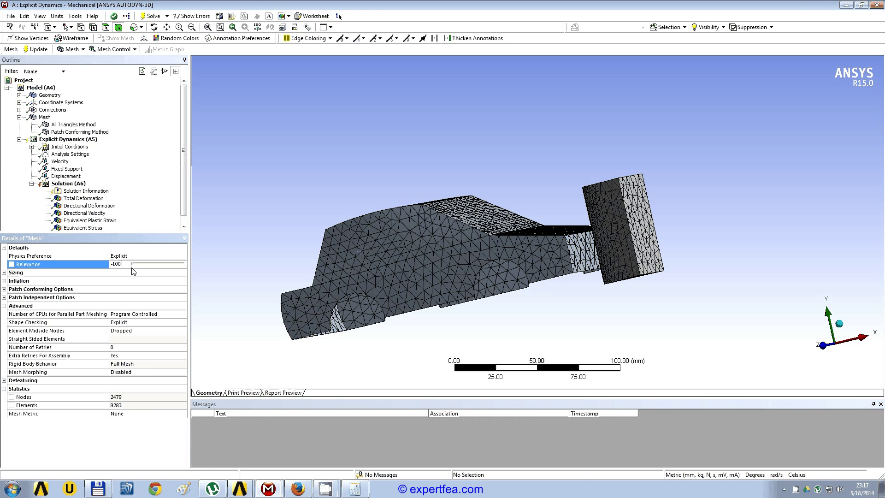
click(185, 213)
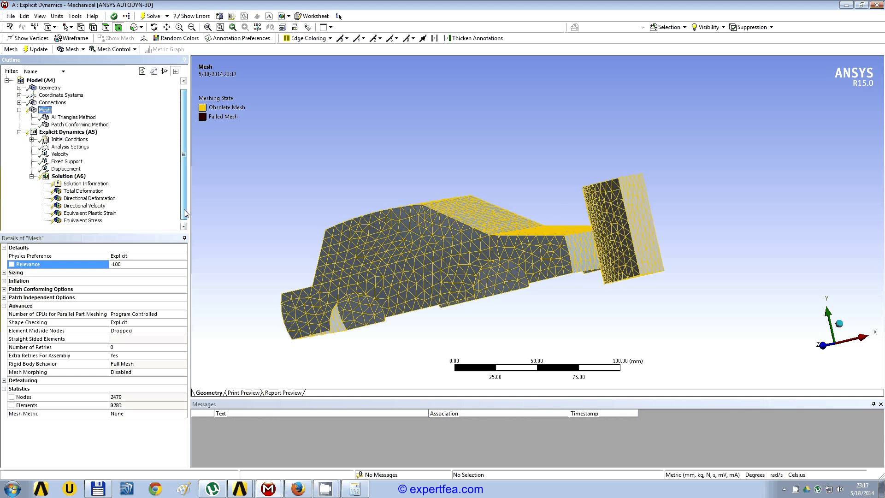
right_click(46, 112)
click(69, 129)
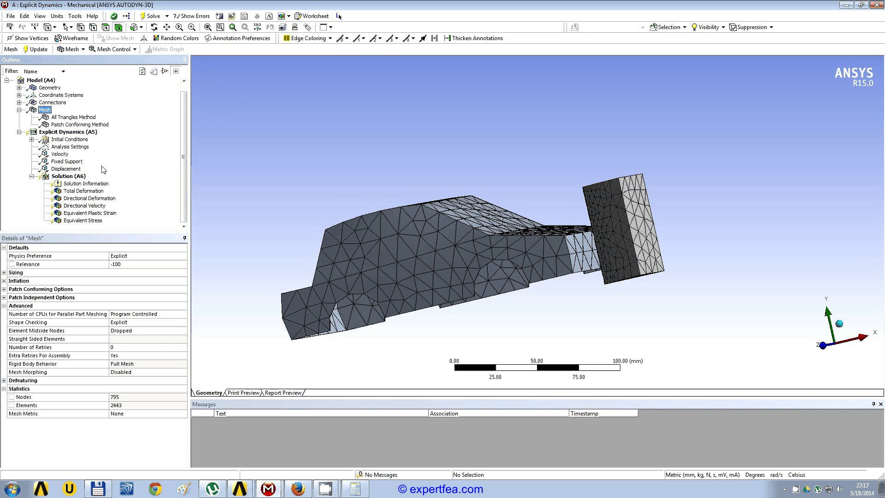
Step: Inspect the coarser mesh statistics: 795 nodes and 2443 elements
mouse_move(405, 240)
middle_down()
mouse_move(445, 234)
mouse_move(362, 223)
mouse_move(395, 233)
middle_up()
click(122, 396)
click(123, 396)
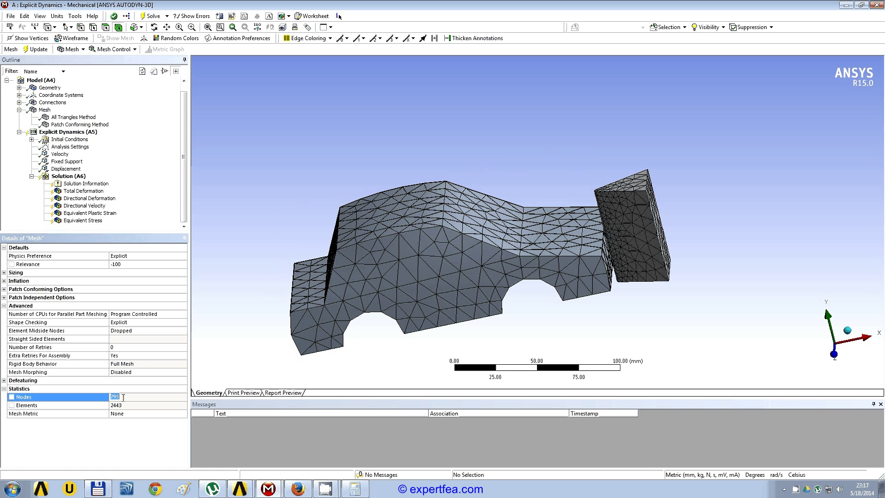
click(113, 50)
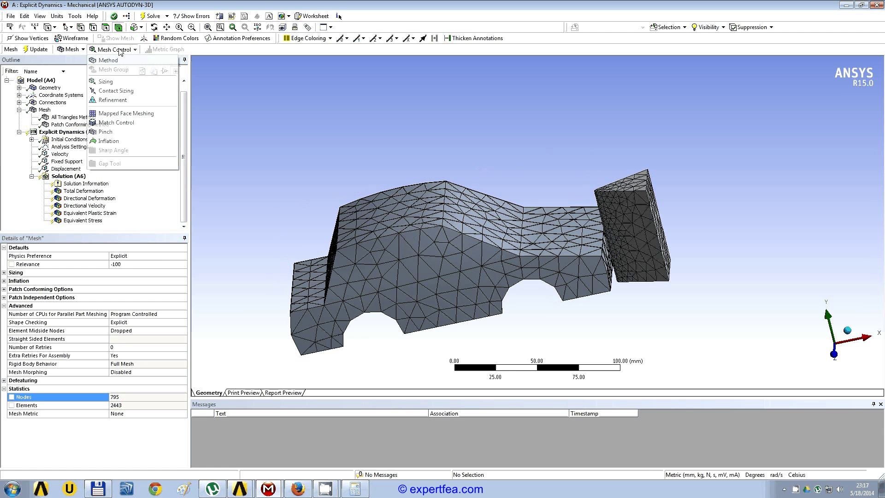
Step: Add a Face Sizing with a 7 mm element size on 7 car faces
click(122, 81)
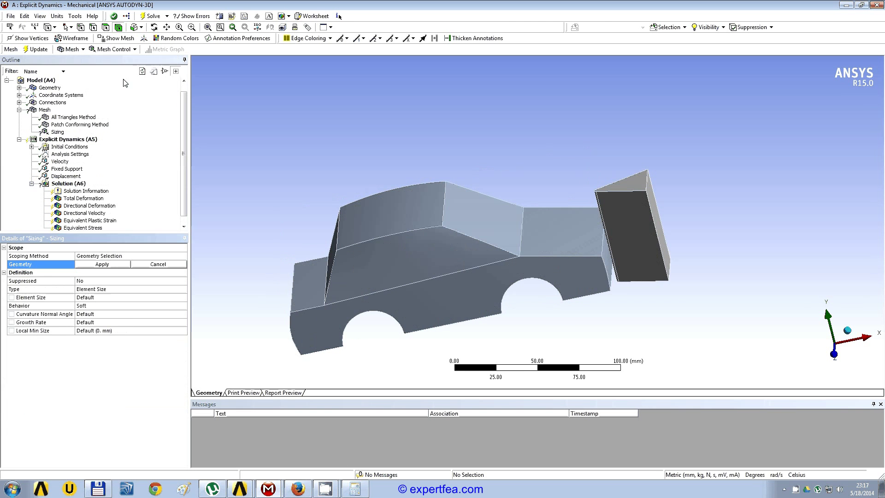
click(105, 27)
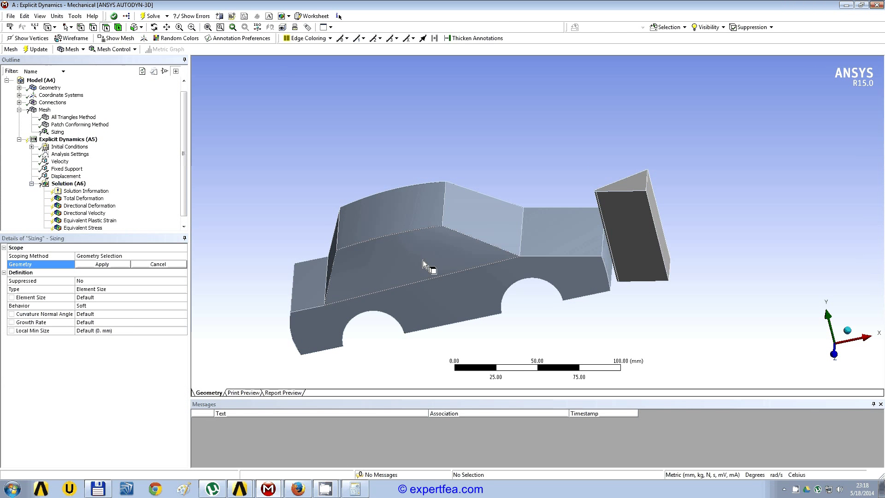
mouse_move(608, 253)
mouse_down()
mouse_move(563, 237)
mouse_move(448, 222)
mouse_move(382, 243)
mouse_up()
middle_drag(383, 243, 350, 244)
click(102, 264)
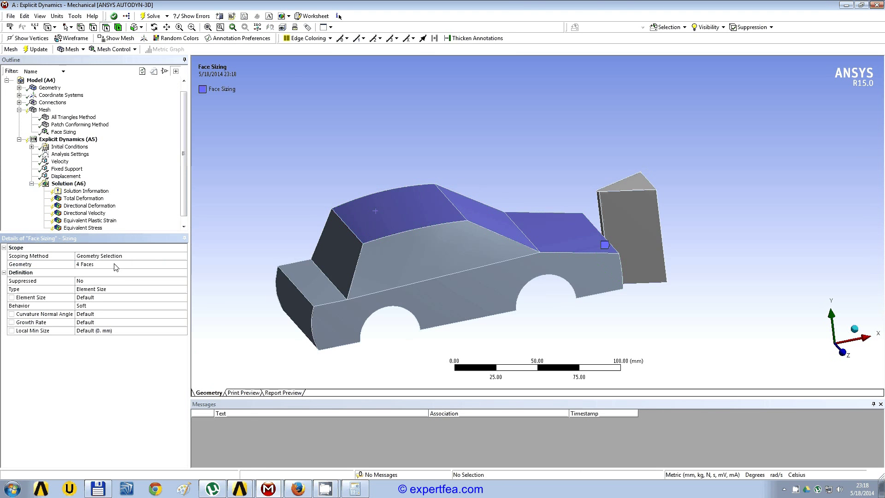
click(79, 265)
ctrl+drag(599, 204, 616, 204)
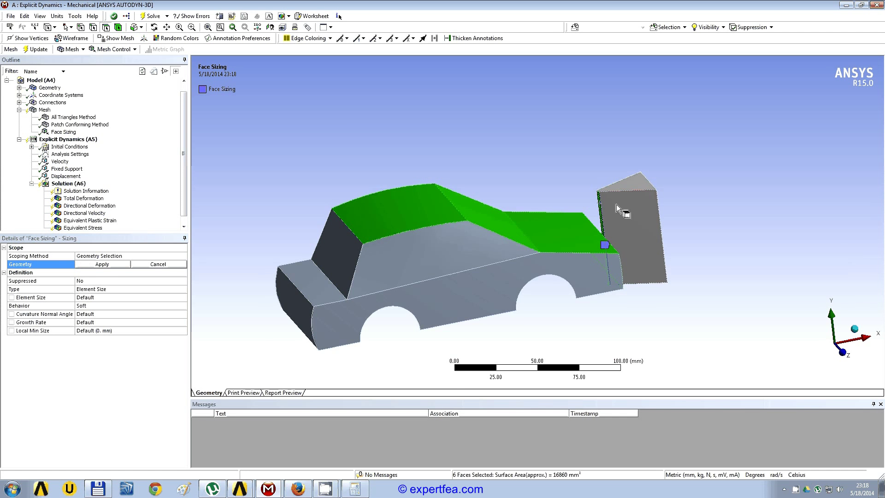
middle_drag(616, 204, 560, 178)
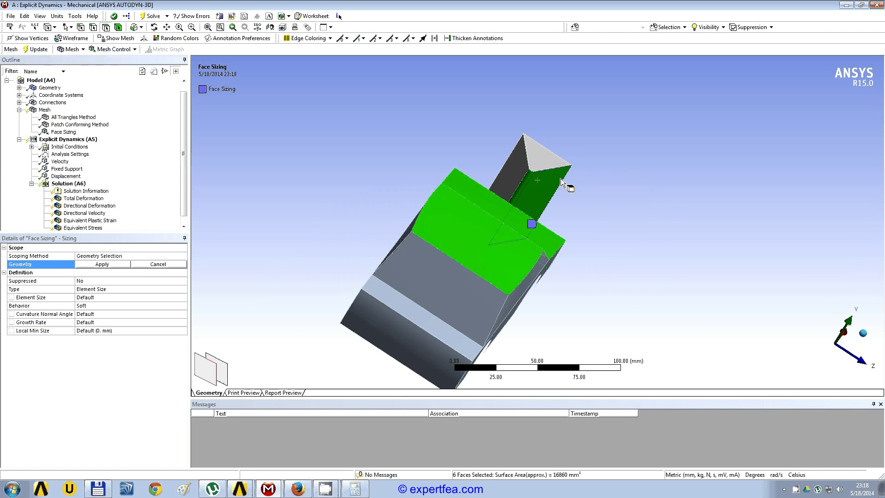
ctrl+click(521, 172)
click(102, 264)
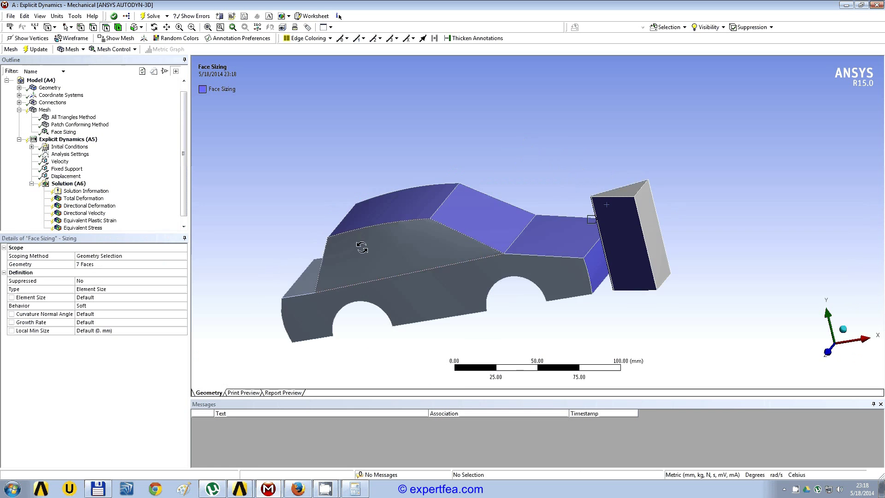
click(88, 297)
text(7)
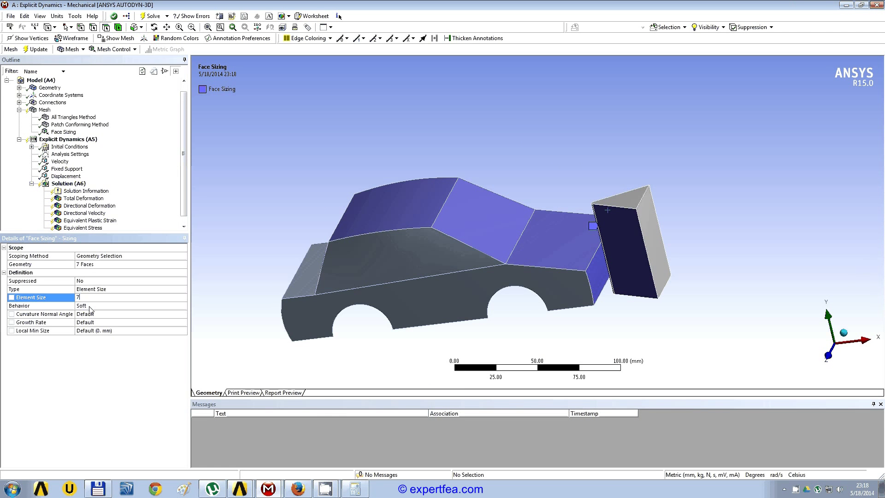
key(Return)
Step: Add Face Sizing 2 with a 30 mm element size on 10 car faces
click(118, 49)
click(122, 82)
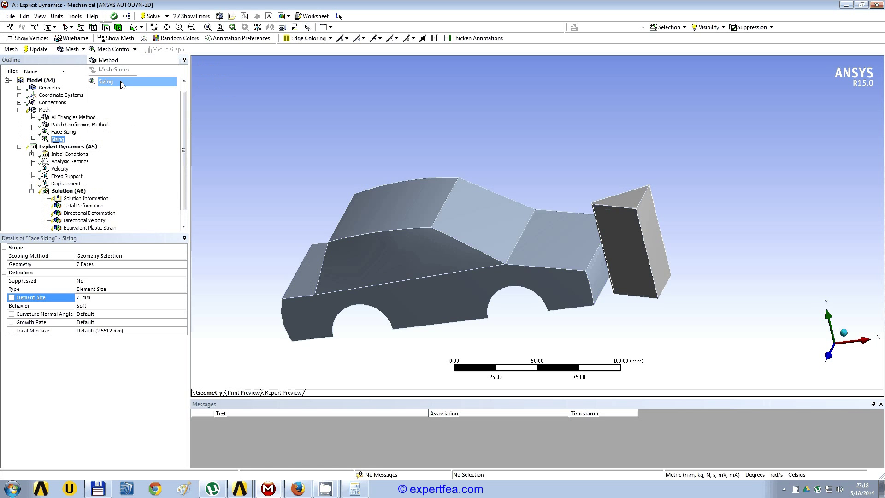
click(478, 297)
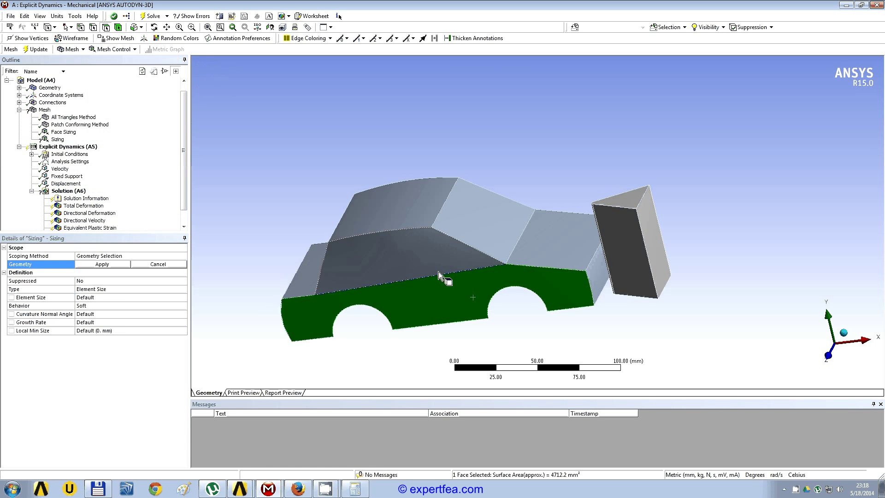
ctrl+click(370, 243)
middle_drag(369, 242, 254, 248)
ctrl+click(332, 283)
ctrl+click(337, 259)
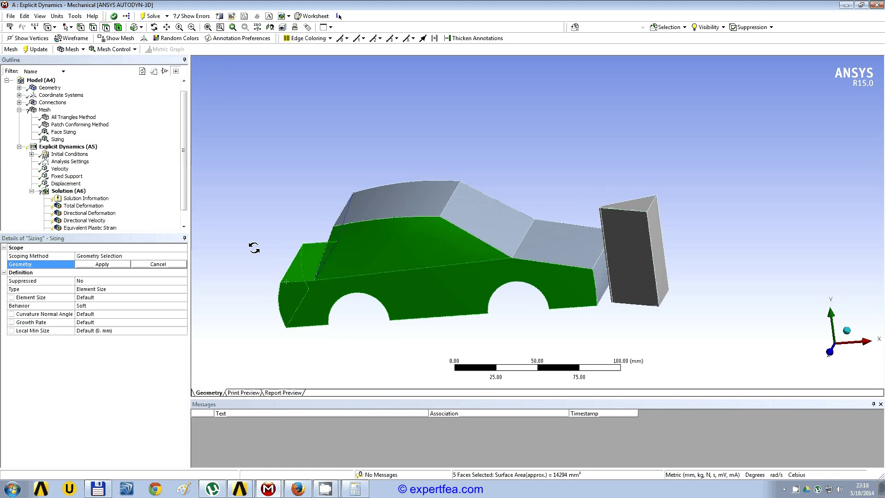
ctrl+click(653, 220)
middle_drag(652, 221, 406, 263)
ctrl+click(660, 240)
ctrl+click(549, 189)
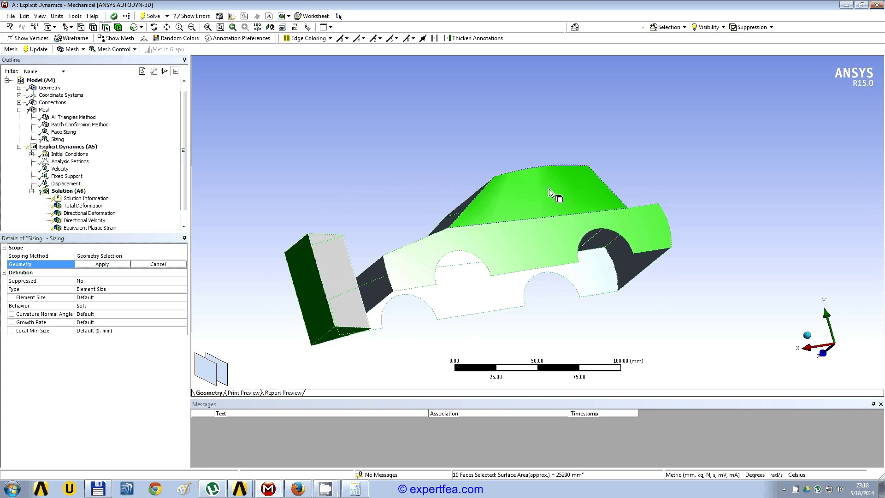
middle_drag(549, 189, 554, 258)
click(101, 264)
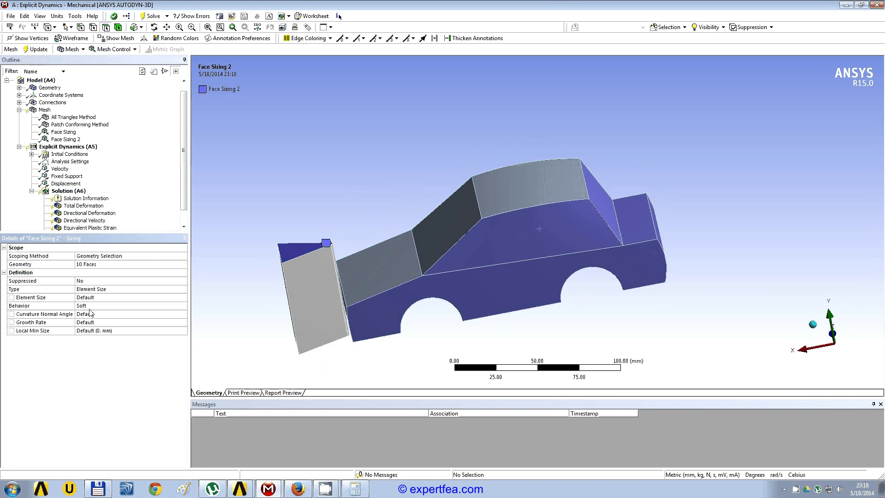
click(88, 297)
text(30)
key(Return)
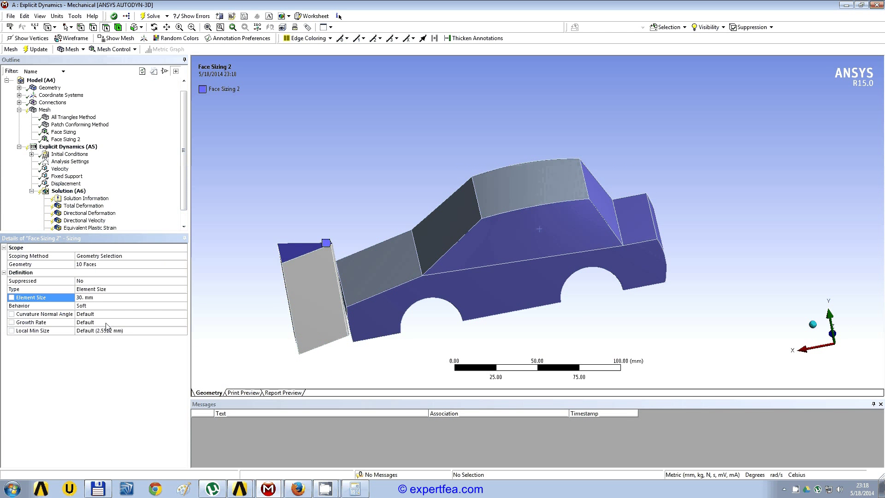
Step: Generate the mesh with both face sizings, giving 1097 nodes and 3030 elements
right_click(46, 113)
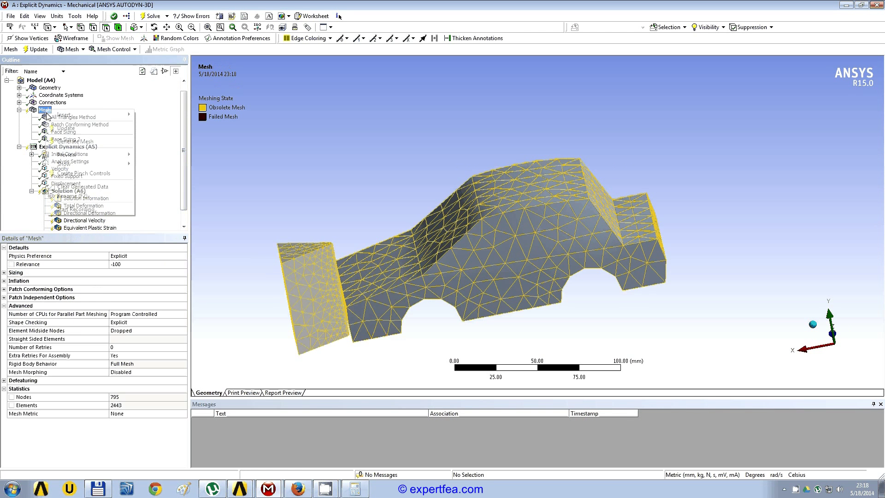
click(84, 144)
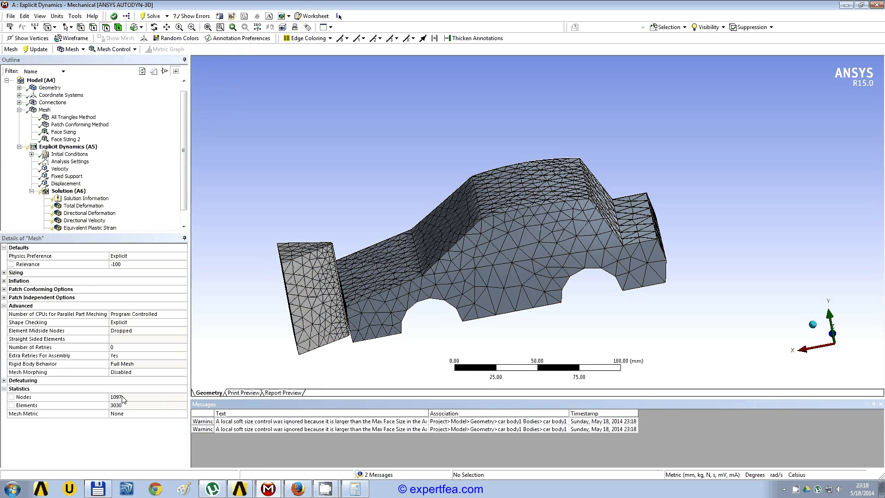
click(92, 405)
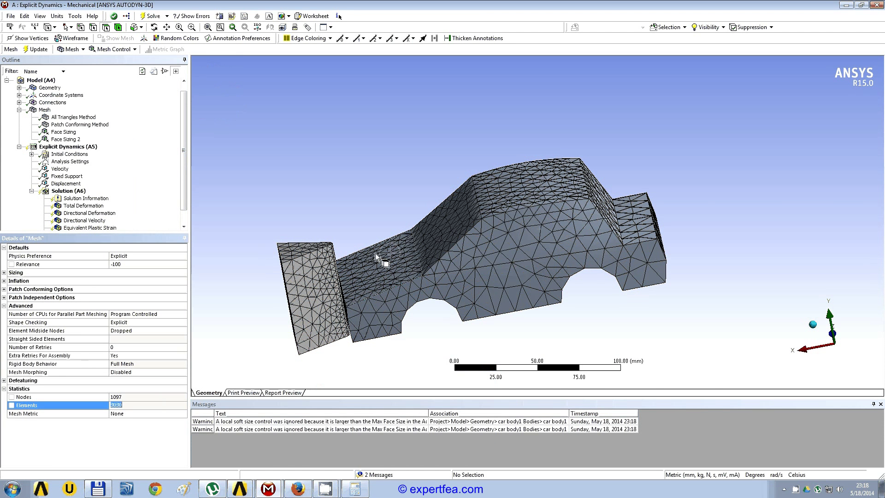
middle_drag(375, 253, 623, 216)
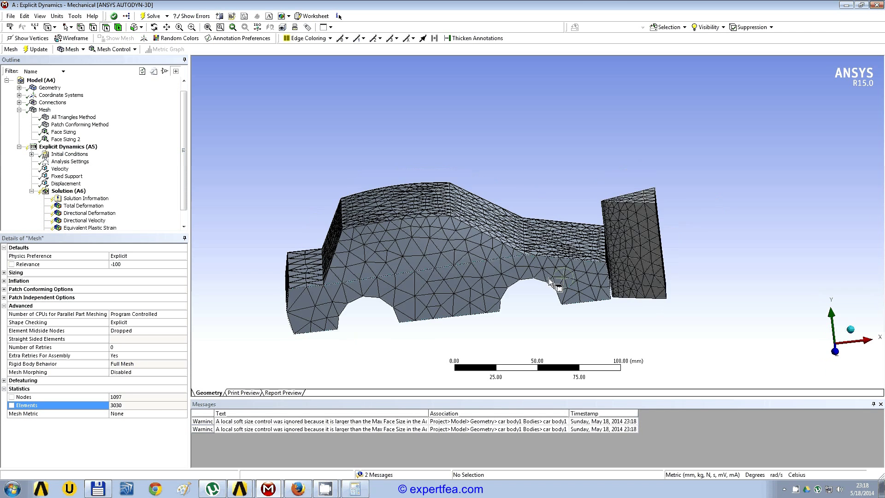
drag(189, 221, 158, 225)
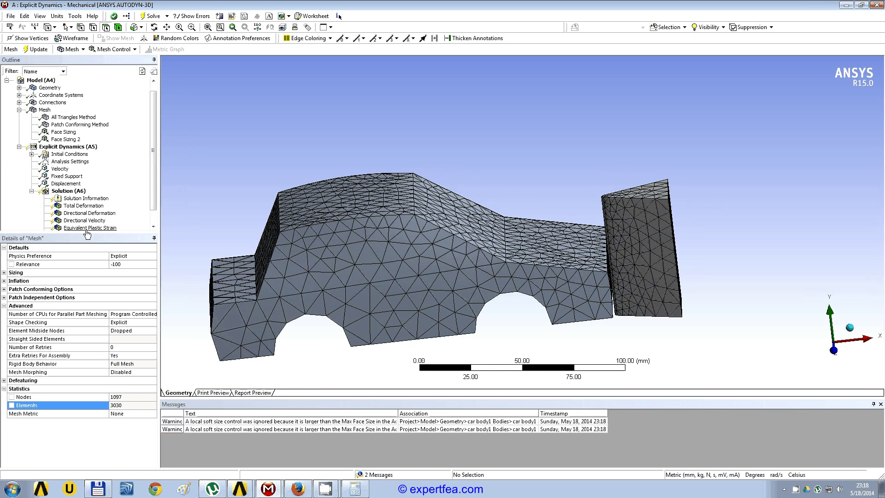
click(100, 199)
Step: Solve the explicit analysis again on the refined mesh and delete both warning messages
right_click(104, 200)
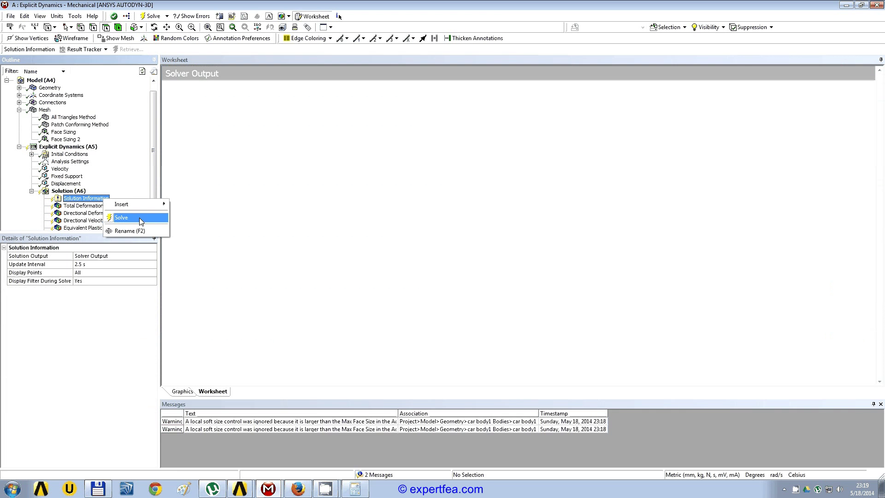
click(139, 218)
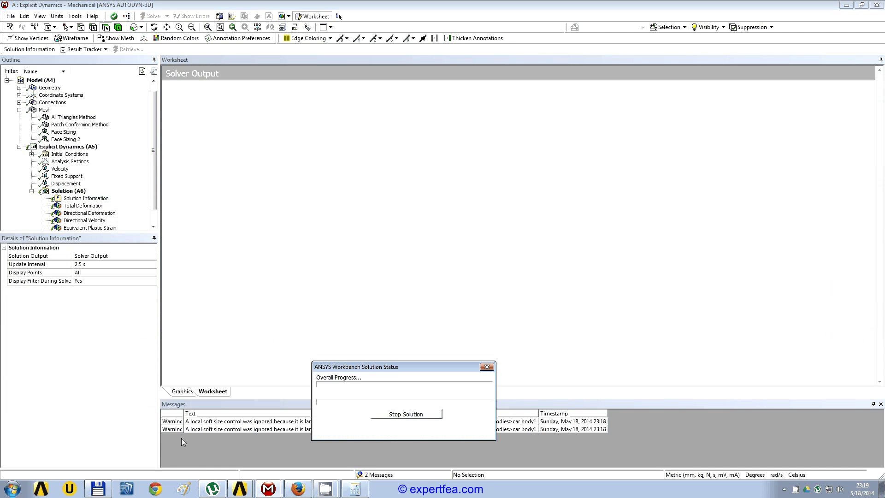
drag(207, 421, 211, 428)
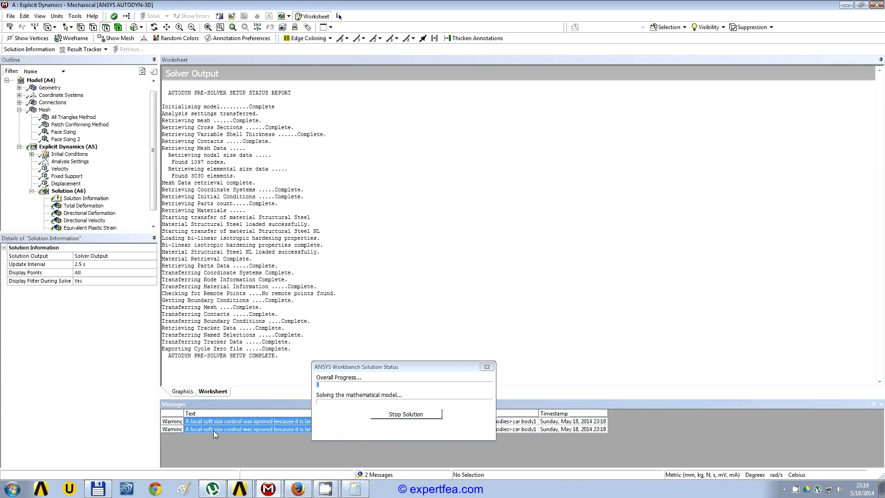
key(Delete)
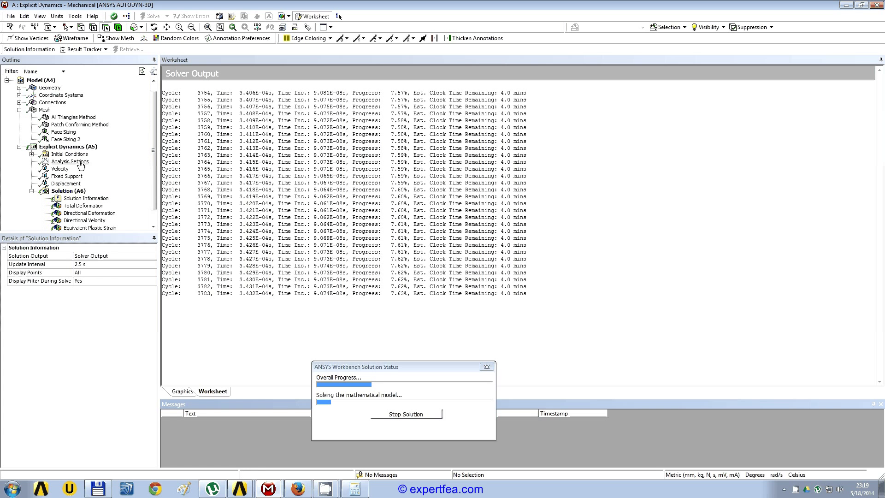
click(138, 255)
Step: Plot the Energy Conservation chart with 100 display points, then view the Analysis Settings
click(153, 256)
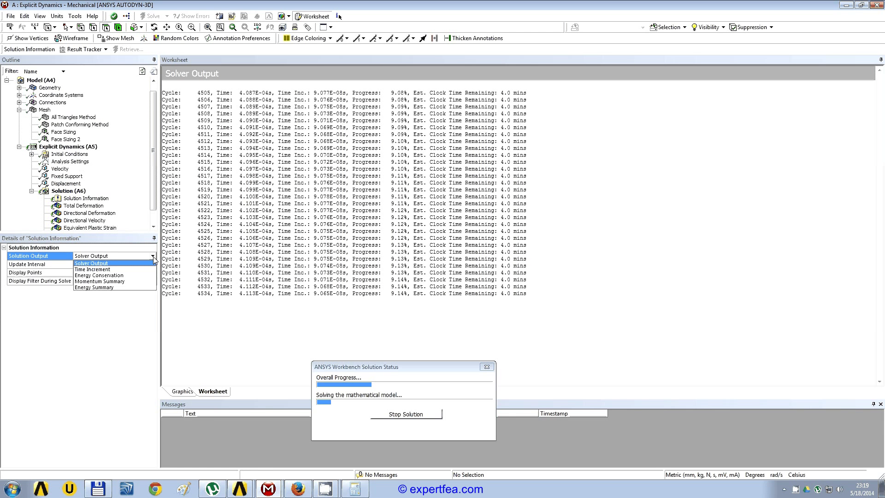
click(132, 276)
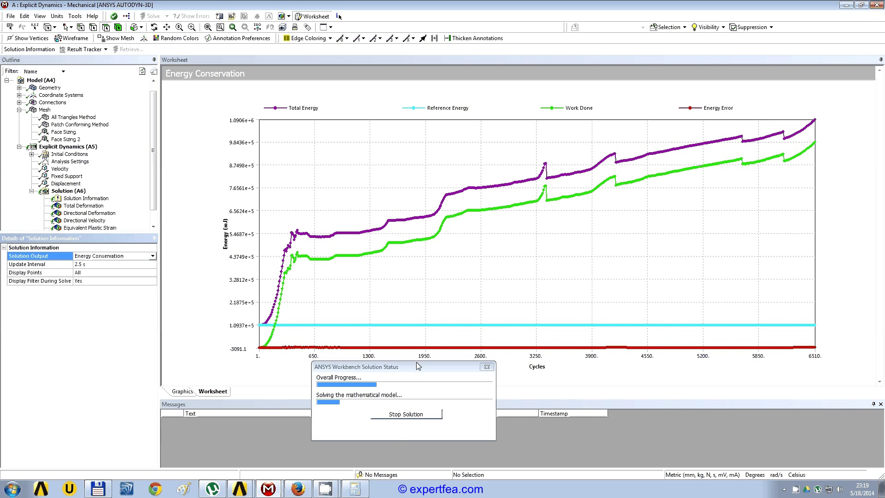
drag(416, 362, 560, 377)
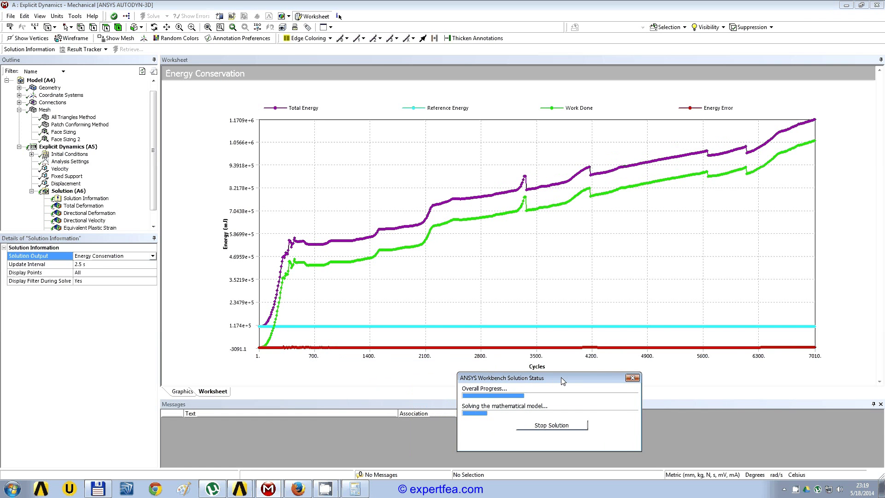
click(88, 272)
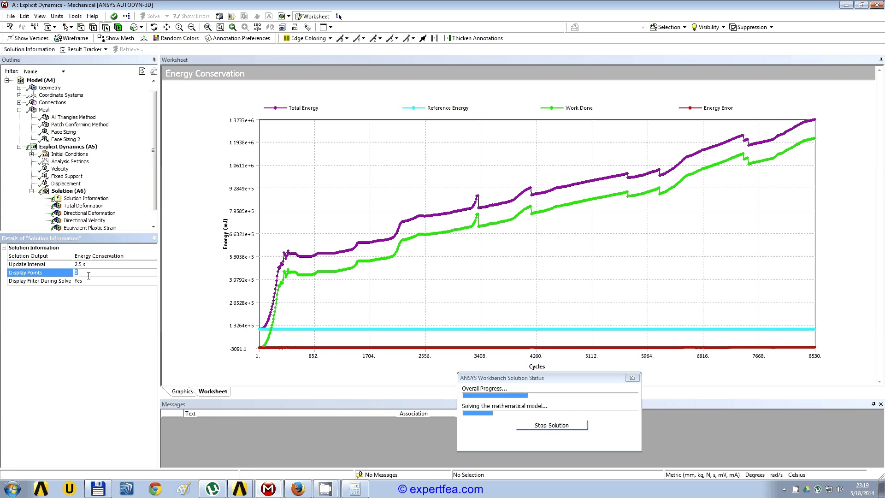
text(10)
key(Return)
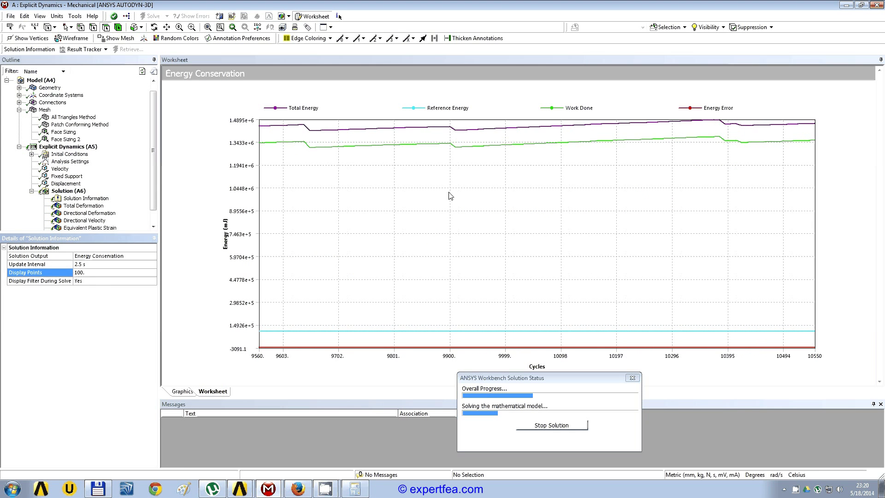
click(73, 162)
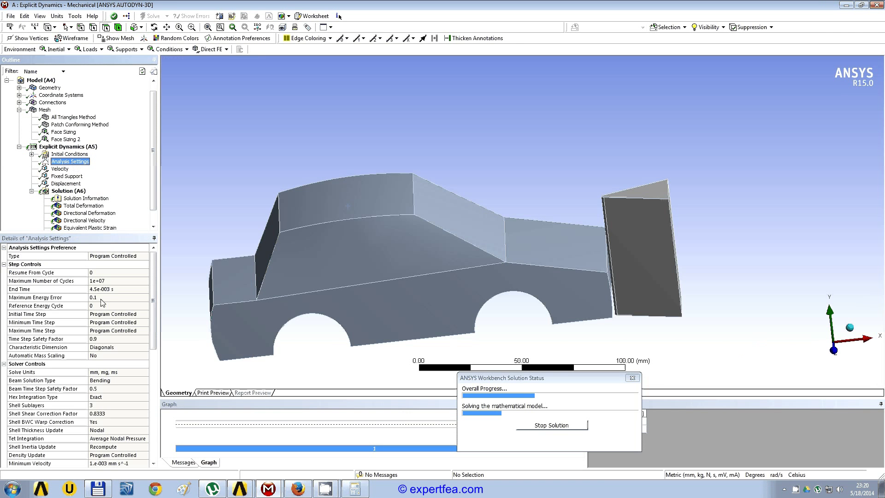
Step: Check the 0.1 Maximum Energy Error, then return to the live energy conservation chart
click(98, 298)
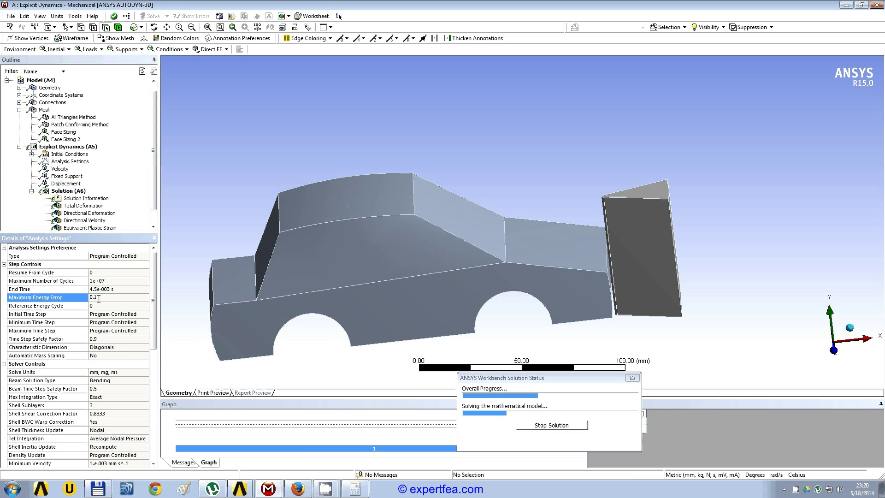
click(85, 198)
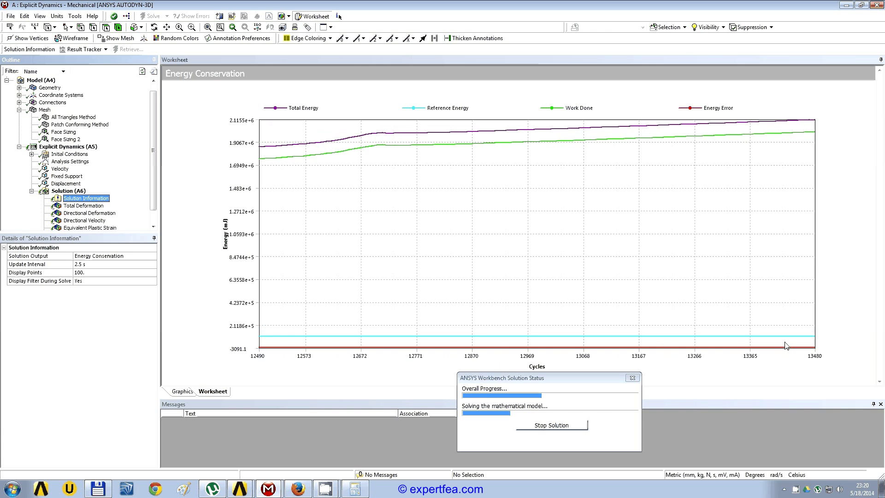
click(154, 257)
Step: Review the Energy Summary, switch back to Solver Output, and narrow the outline panels
click(152, 257)
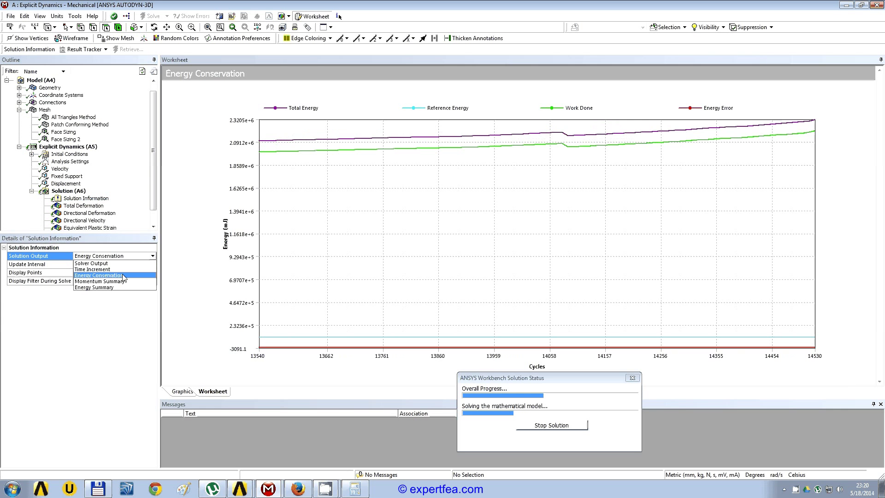
click(113, 288)
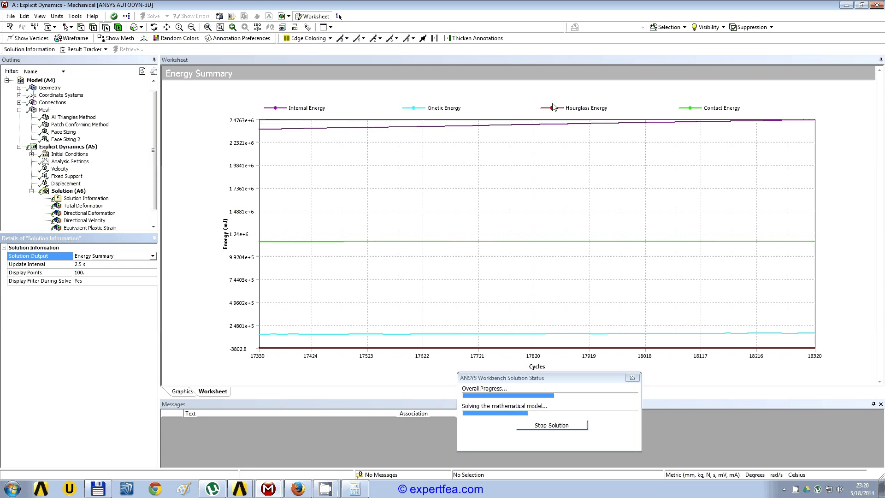
click(153, 257)
click(129, 264)
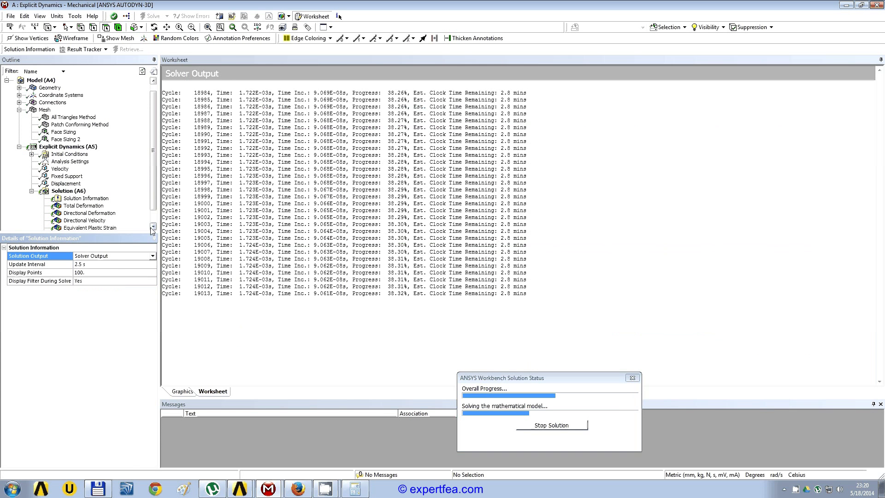
drag(158, 223, 137, 222)
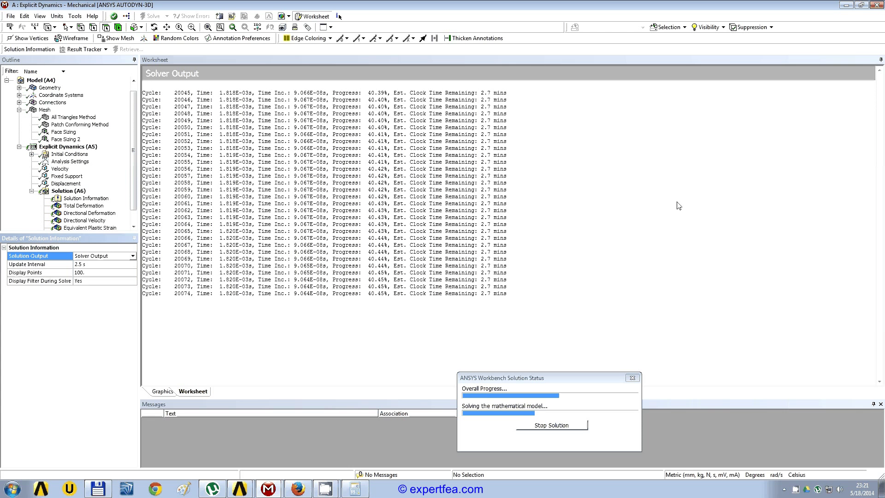
click(862, 6)
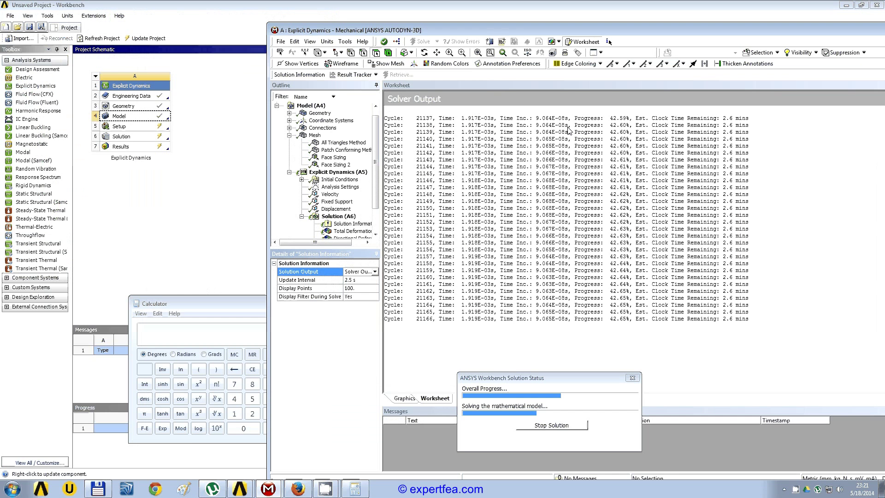
Step: Close the calculator, minimize Workbench, pause CamStudio, and maximize Mechanical once the solve reaches 100%
click(238, 299)
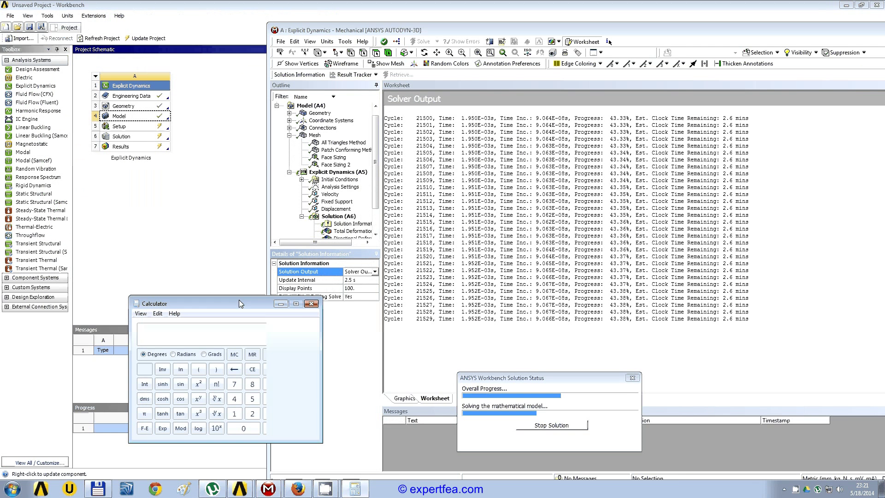
click(310, 303)
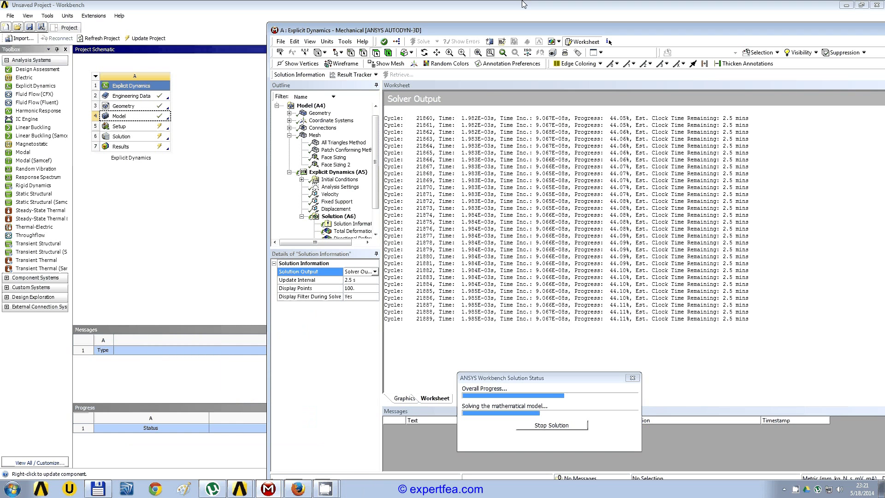
click(847, 5)
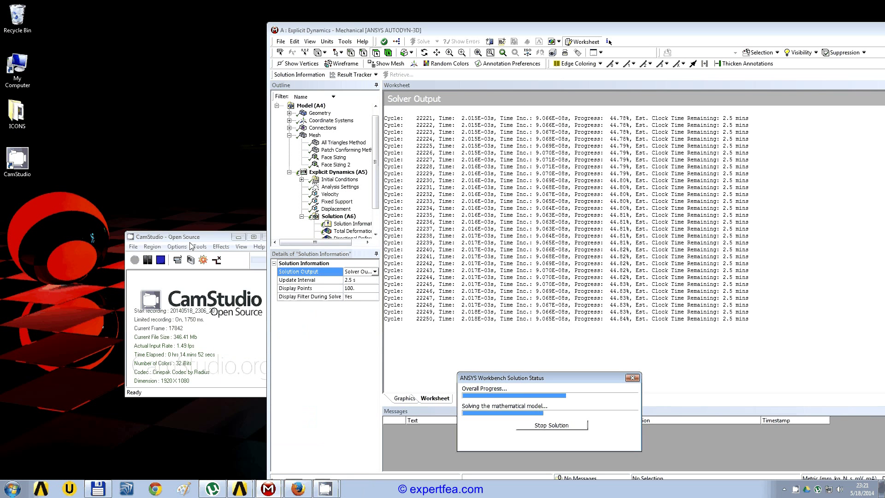
click(147, 261)
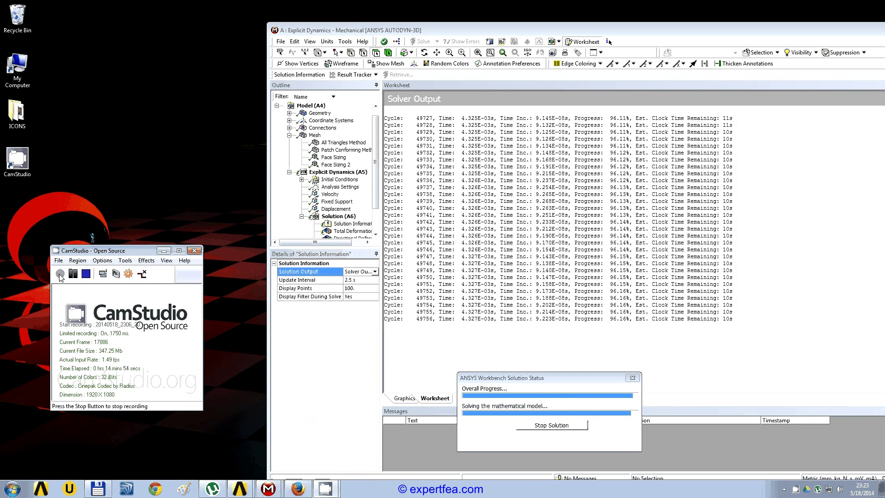
double_click(621, 34)
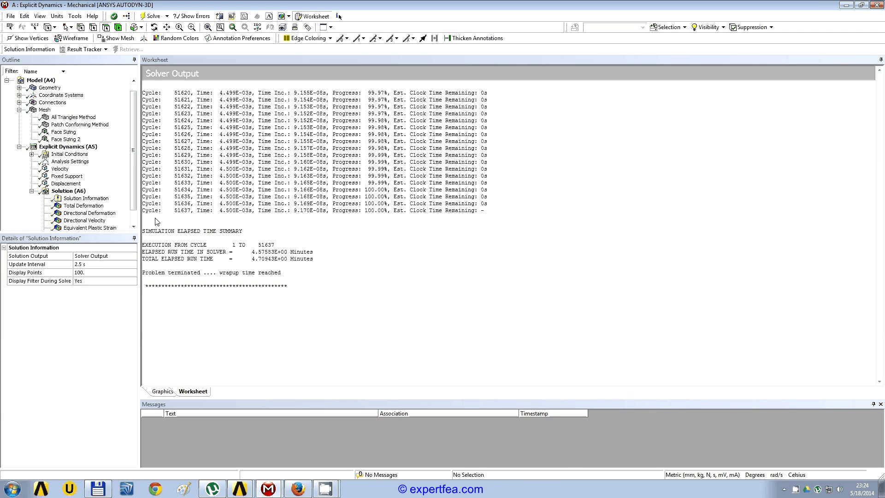
Step: Show the Total Deformation result and pan the deformed car to the view centre
scroll(79, 193, down, 1)
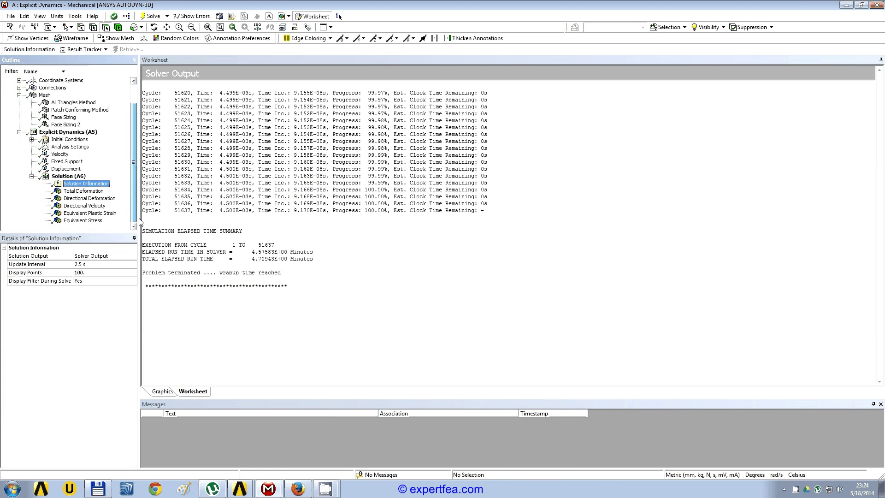
click(77, 192)
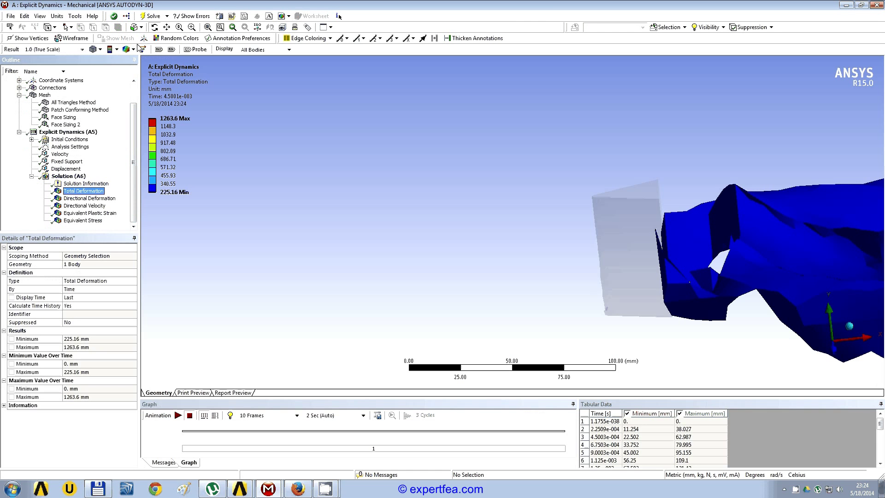
click(167, 27)
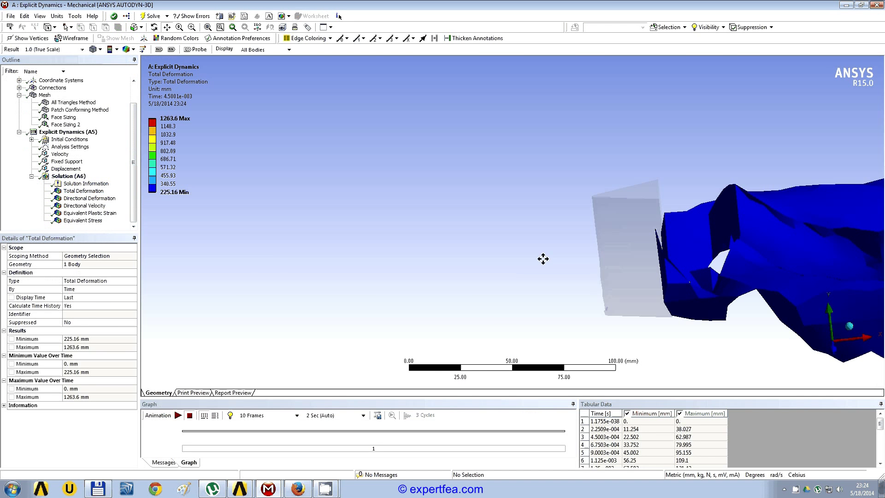
drag(543, 259, 227, 271)
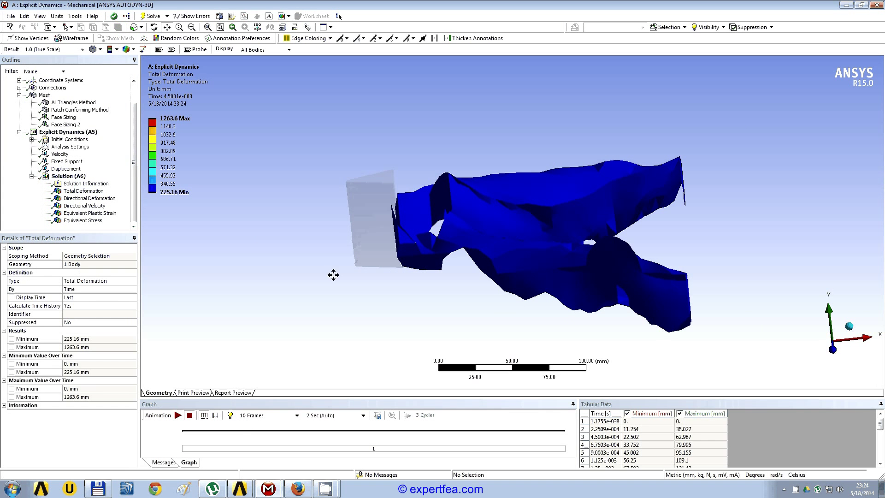
Step: Animate total deformation at 100 frames over 10 s, then show X-axis Directional Deformation
click(247, 415)
key(Delete)
key(Delete)
key(Delete)
key(Delete)
key(Delete)
key(Delete)
key(Delete)
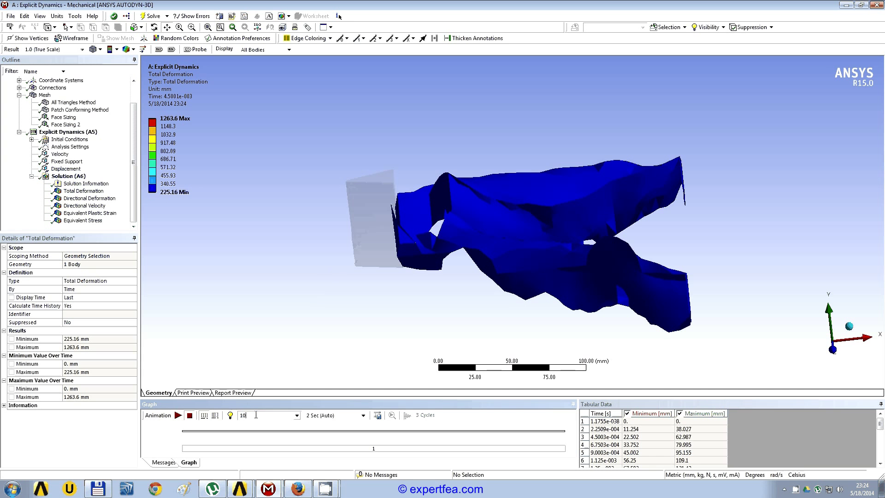
text(0)
click(327, 415)
text(10)
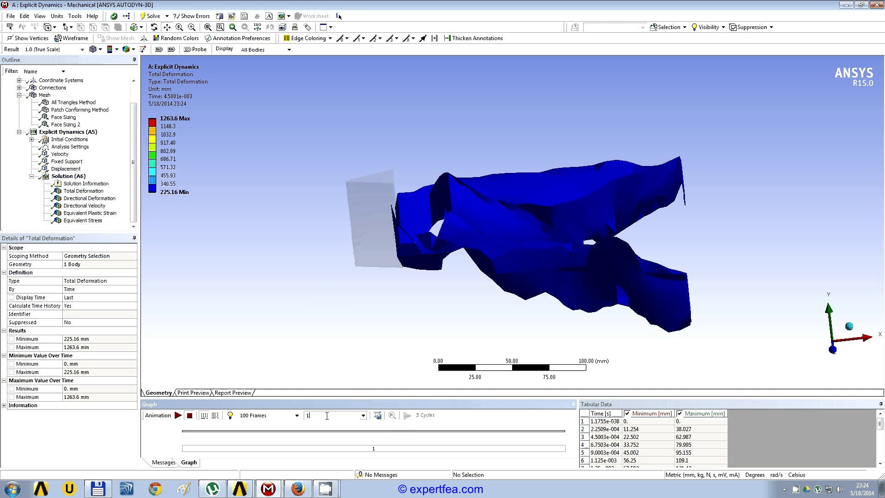
click(178, 415)
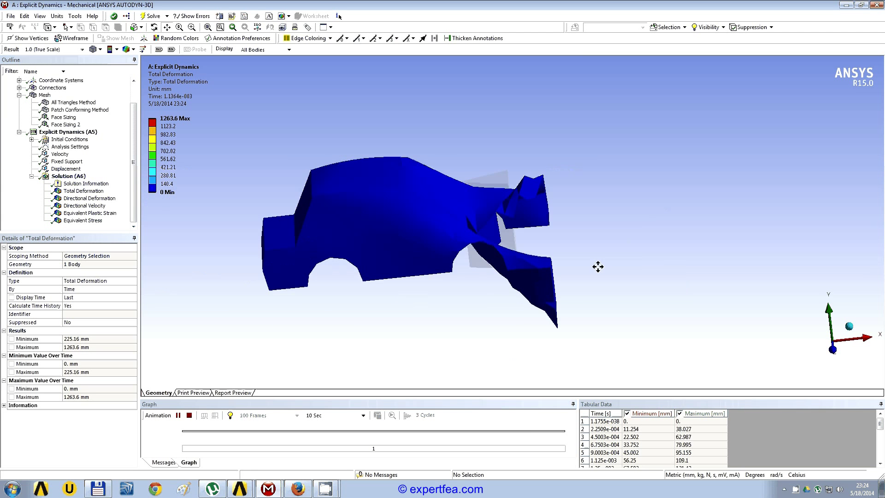
middle_drag(650, 263, 519, 238)
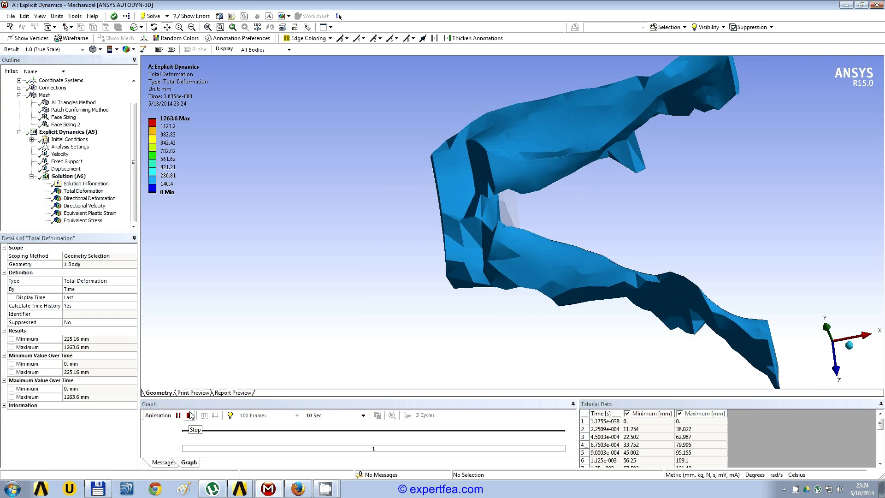
click(190, 415)
click(89, 199)
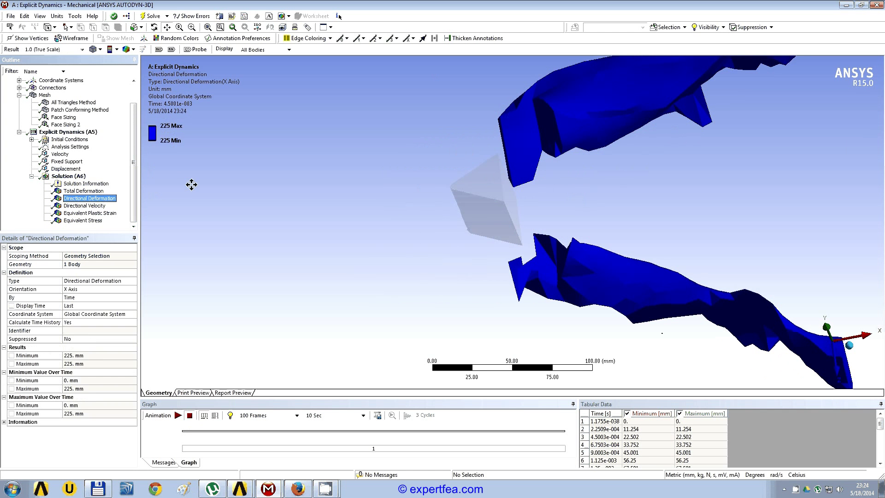
Step: Orbit the directional deformation to a side view, then display and rotate the Directional Velocity result
middle_drag(477, 283, 415, 278)
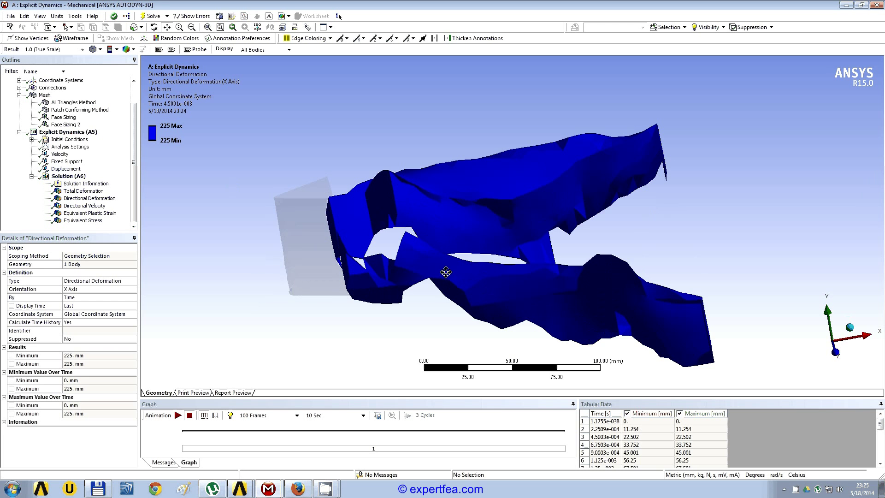
middle_drag(411, 260, 424, 249)
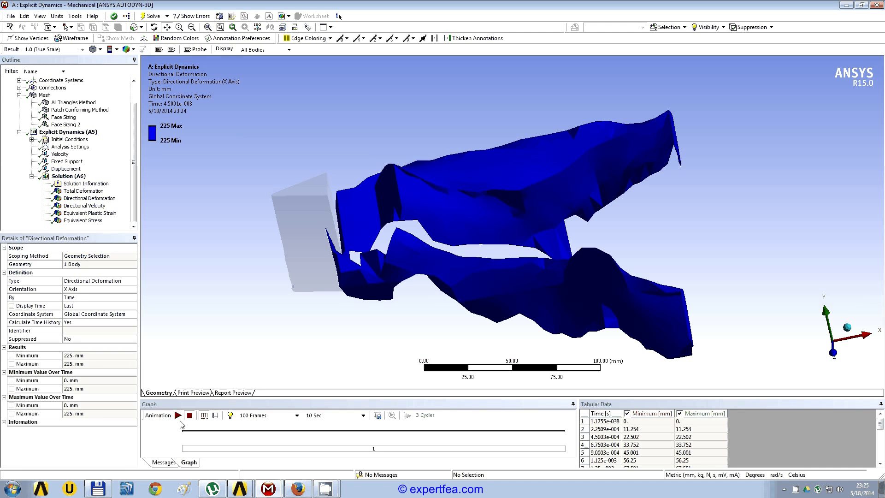
click(97, 207)
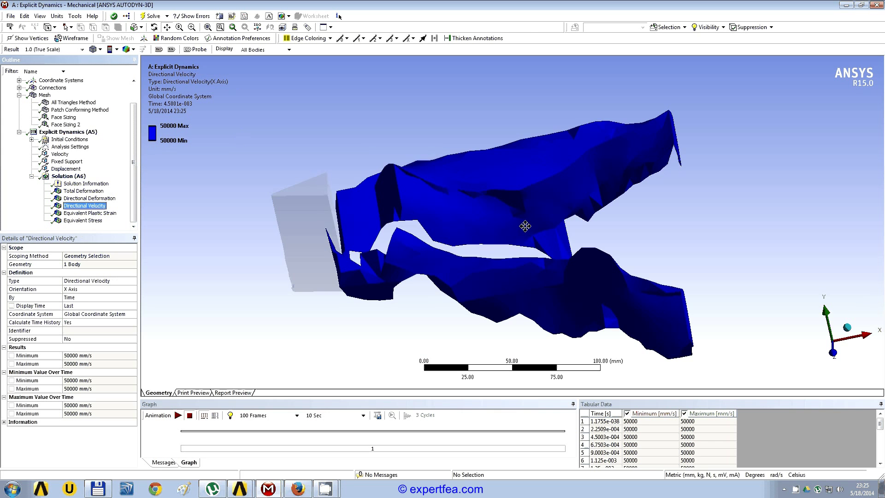
drag(525, 226, 530, 214)
scroll(783, 443, down, 4)
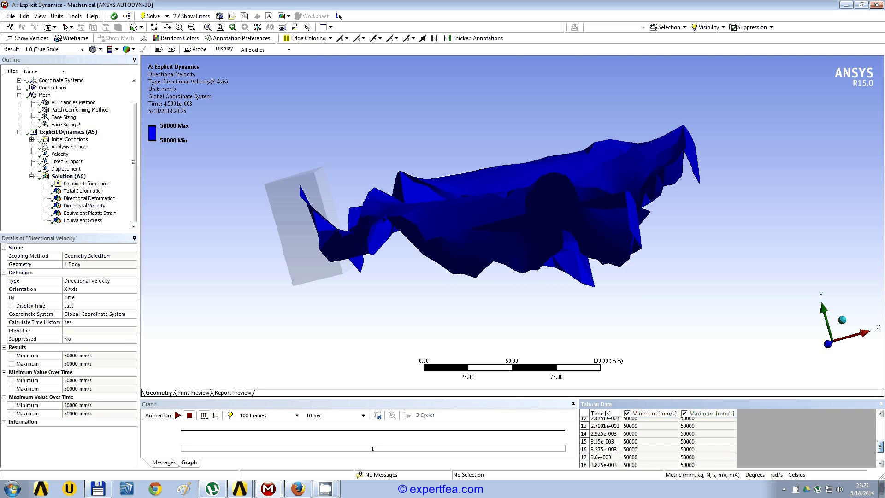
scroll(784, 442, up, 4)
drag(381, 178, 433, 231)
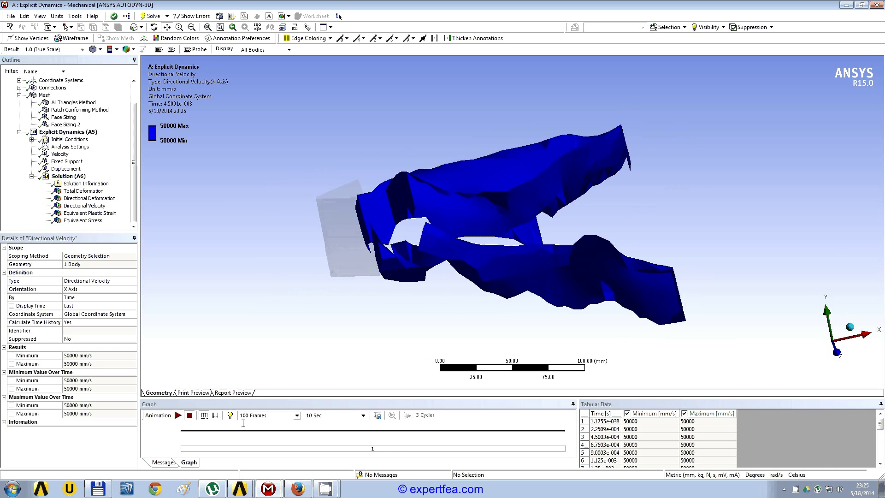
Step: Play and stop the directional velocity animation, then show the 50000 mm/s X Velocity condition
click(177, 416)
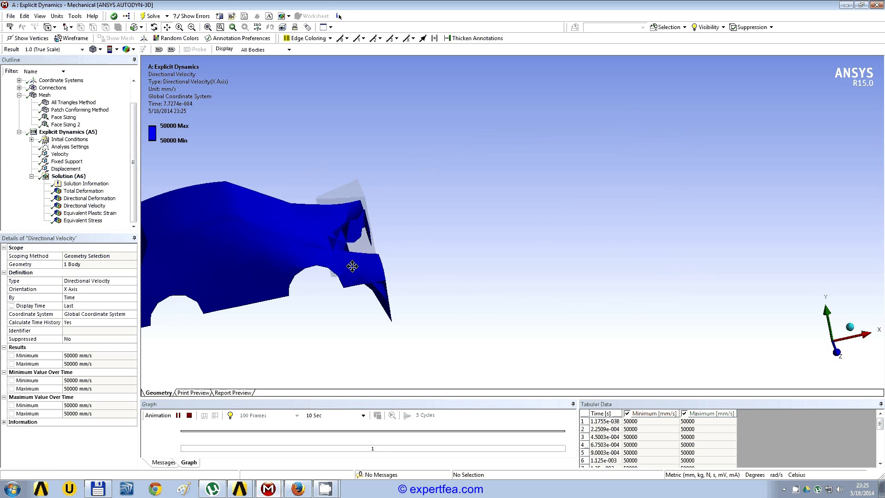
drag(208, 230, 498, 227)
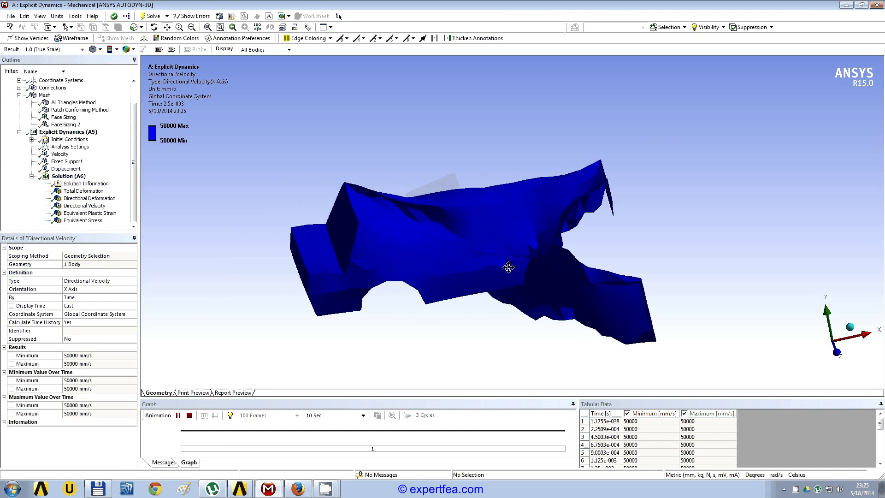
middle_drag(509, 267, 422, 270)
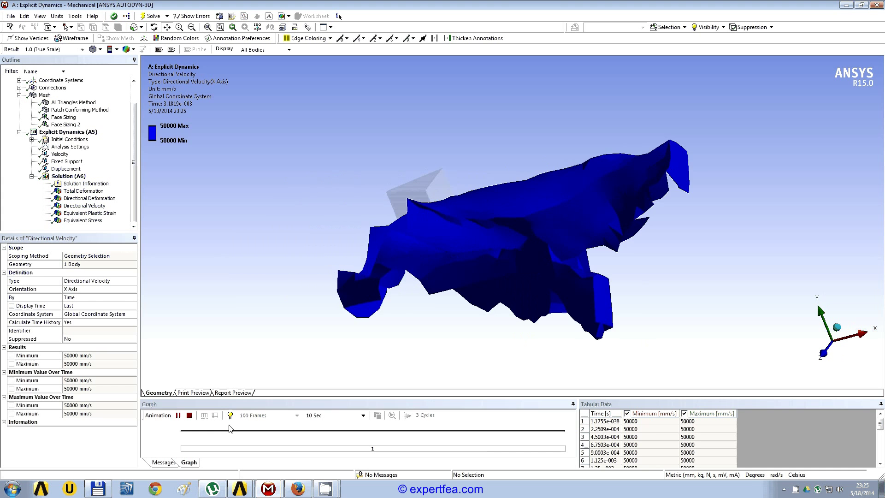
click(188, 416)
click(63, 155)
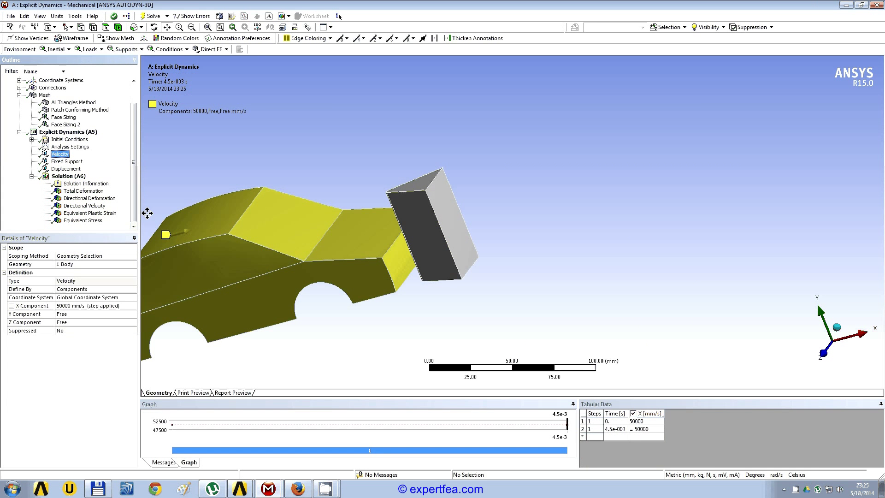
Step: Display the Equivalent Plastic Strain result (max 2.0485 mm/mm) and frame it with pan, orbit and zoom
click(104, 215)
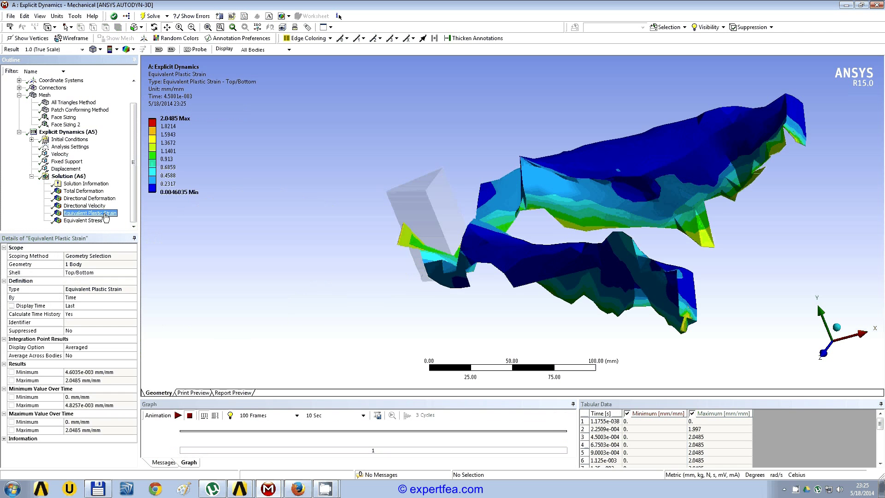
drag(512, 238, 431, 246)
scroll(432, 247, up, 1)
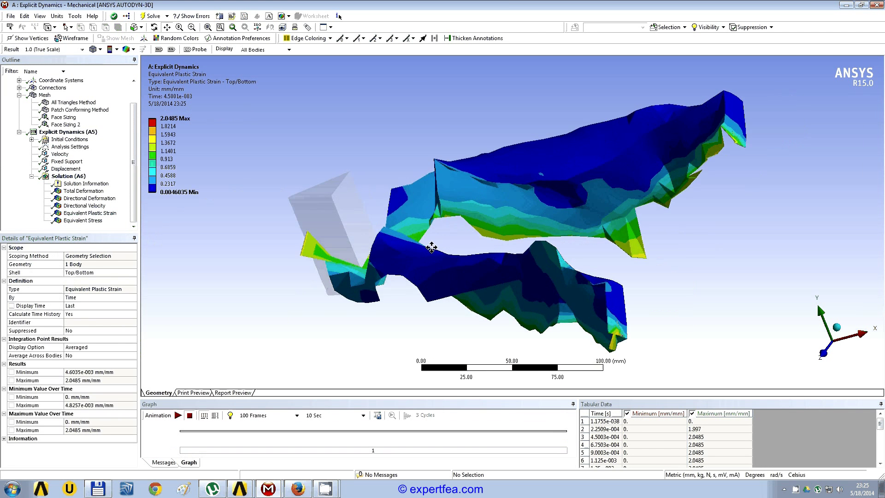
middle_drag(431, 248, 527, 240)
scroll(464, 254, up, 1)
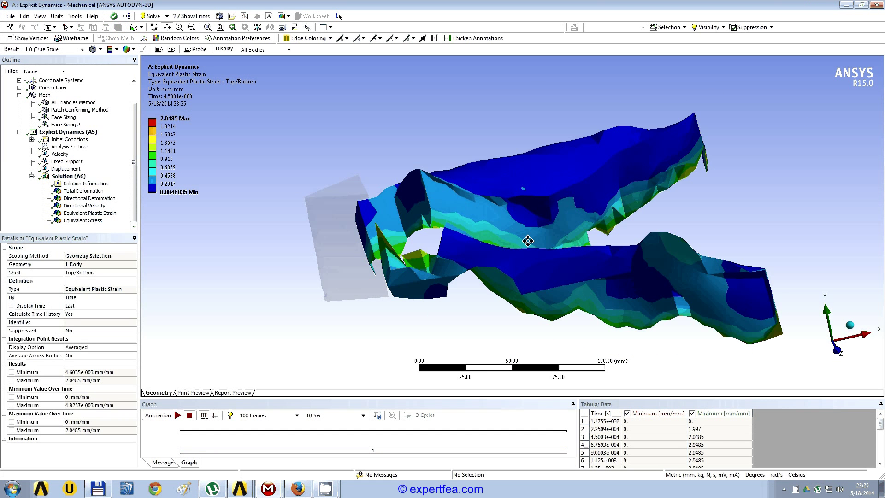
scroll(528, 240, down, 2)
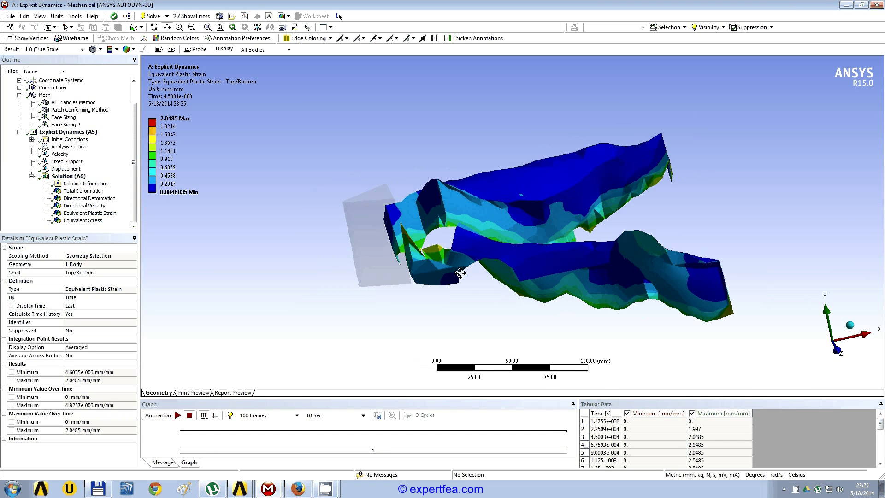
Step: Play the plastic strain animation, orbit to a side-on view, then stop it
click(178, 415)
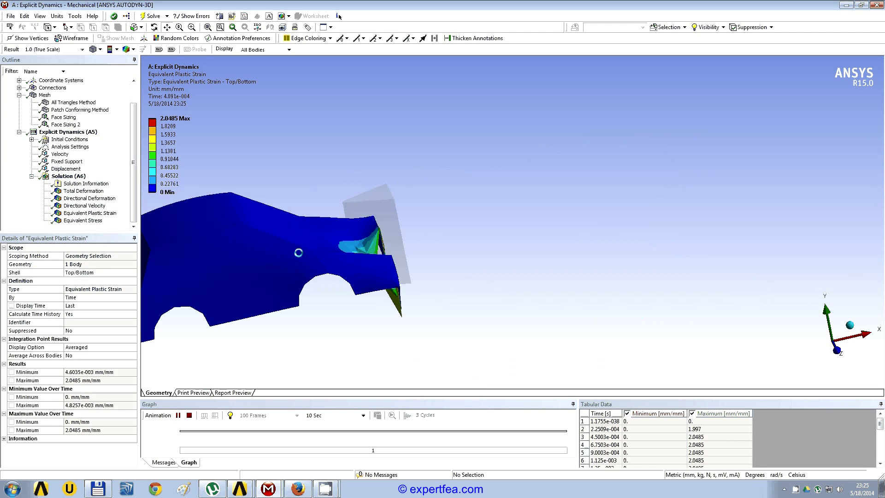
drag(424, 270, 661, 286)
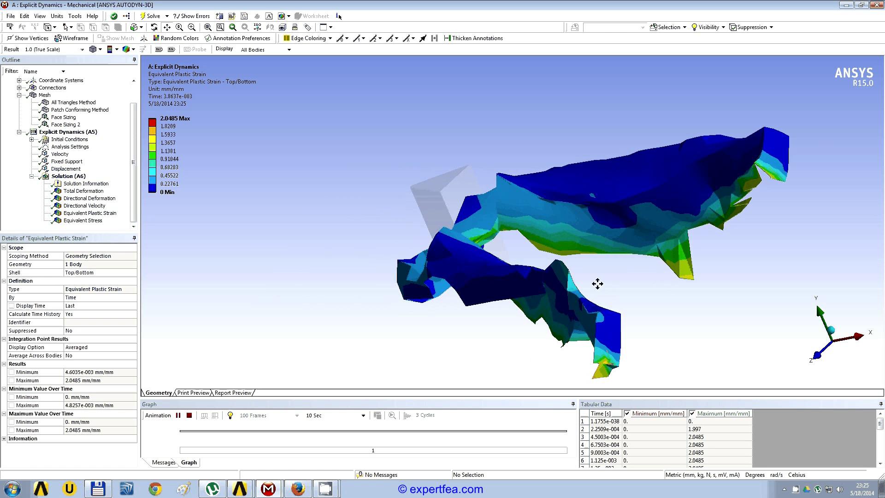
middle_drag(597, 284, 642, 273)
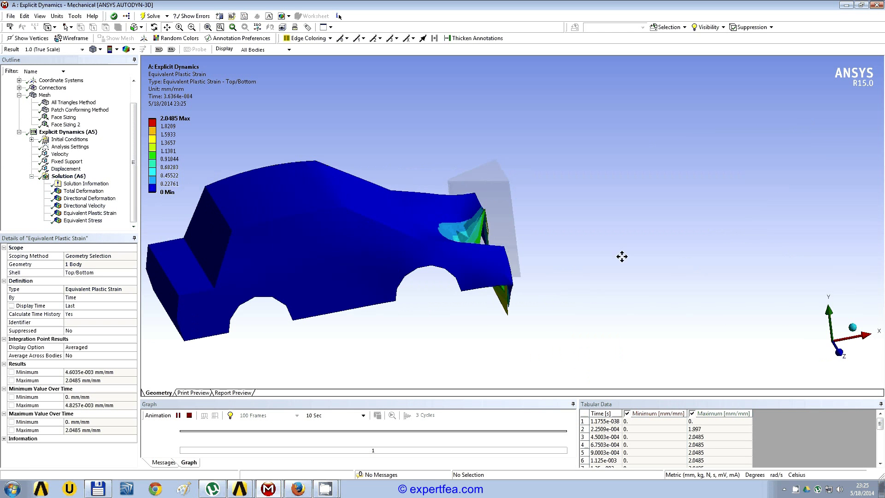
middle_drag(622, 257, 471, 261)
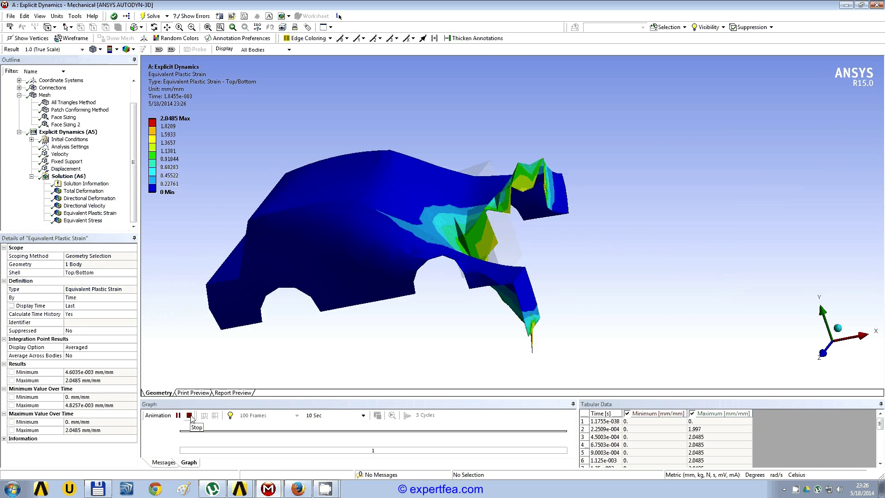
click(190, 415)
Step: Inspect the Equivalent Stress result (22.589–1546.6 MPa) from several angles, then minimize Mechanical
click(83, 220)
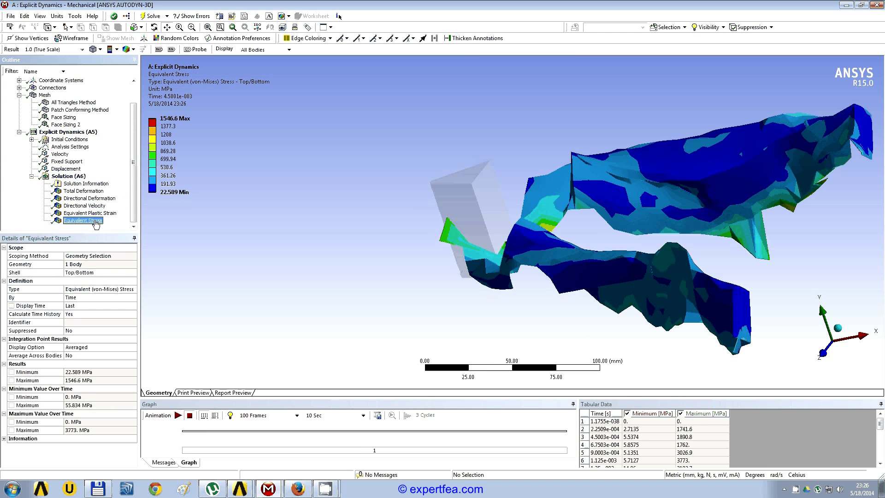
drag(599, 254, 497, 254)
middle_drag(498, 254, 574, 237)
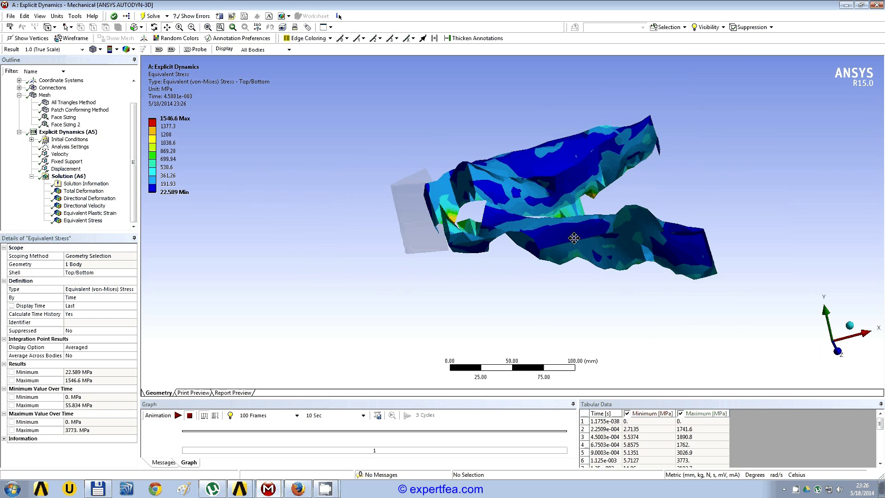
scroll(649, 218, up, 3)
middle_drag(649, 219, 533, 231)
scroll(535, 231, down, 1)
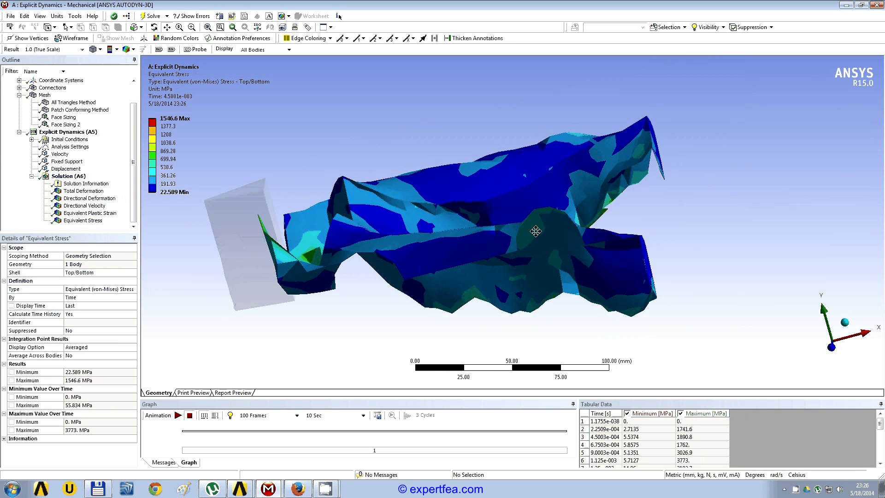
scroll(535, 231, up, 1)
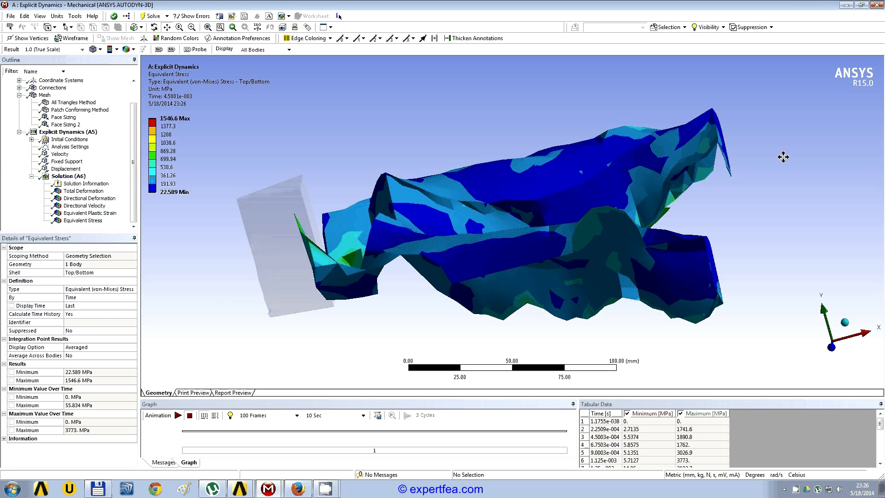
click(846, 6)
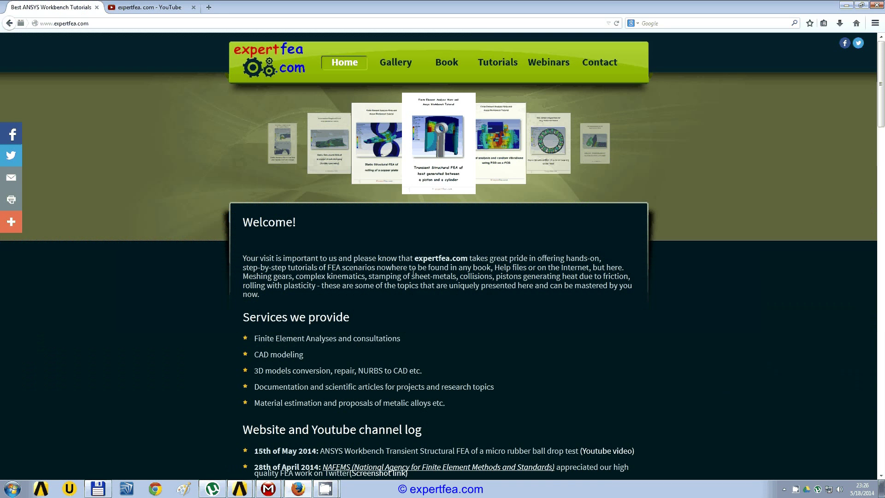
Step: Scroll through the expertfea.com home page in Firefox
scroll(386, 257, down, 6)
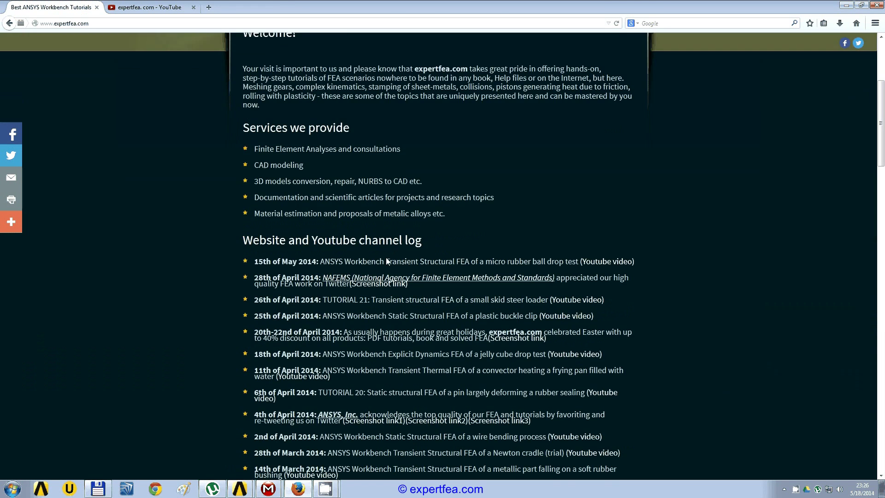
scroll(387, 257, up, 6)
scroll(339, 347, down, 3)
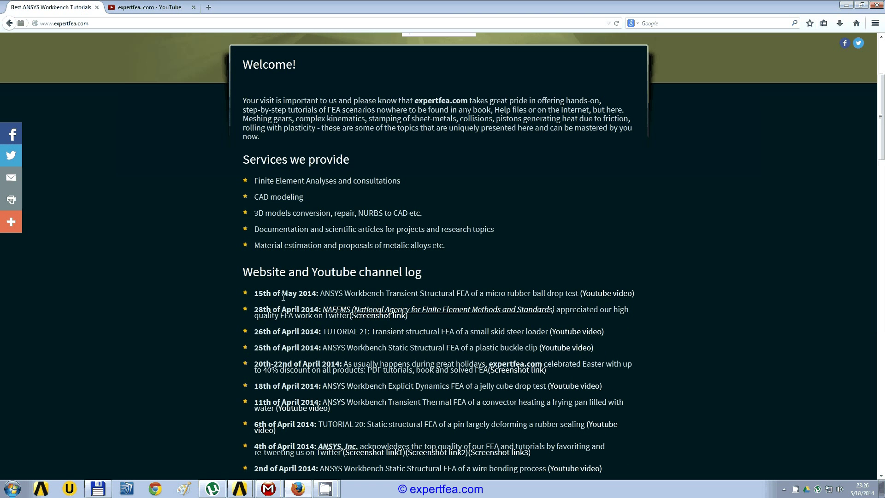
scroll(358, 240, up, 3)
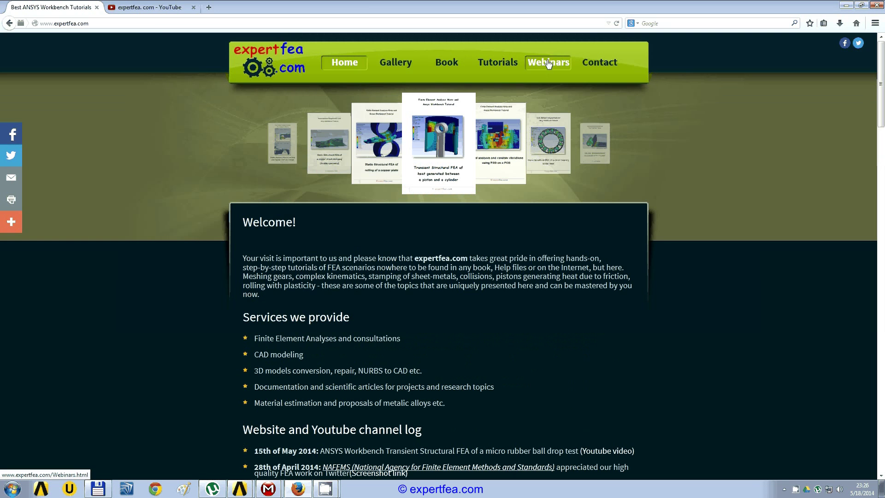
Step: Browse the expertfea.com YouTube channel page, then minimize Firefox to the desktop
click(141, 8)
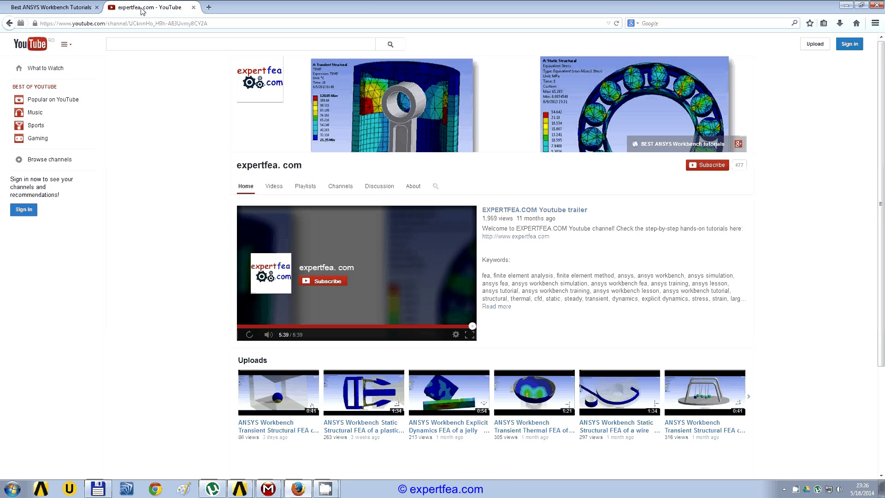
scroll(212, 246, down, 1)
scroll(212, 246, down, 3)
scroll(212, 246, up, 4)
click(846, 5)
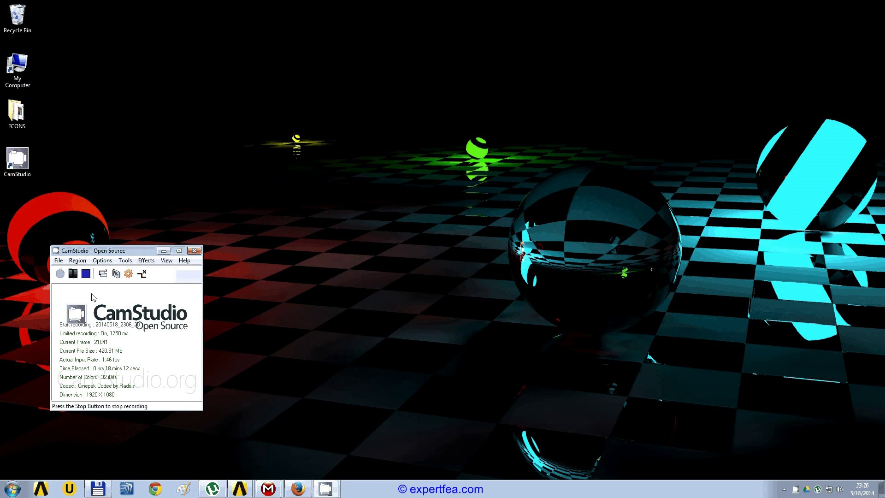